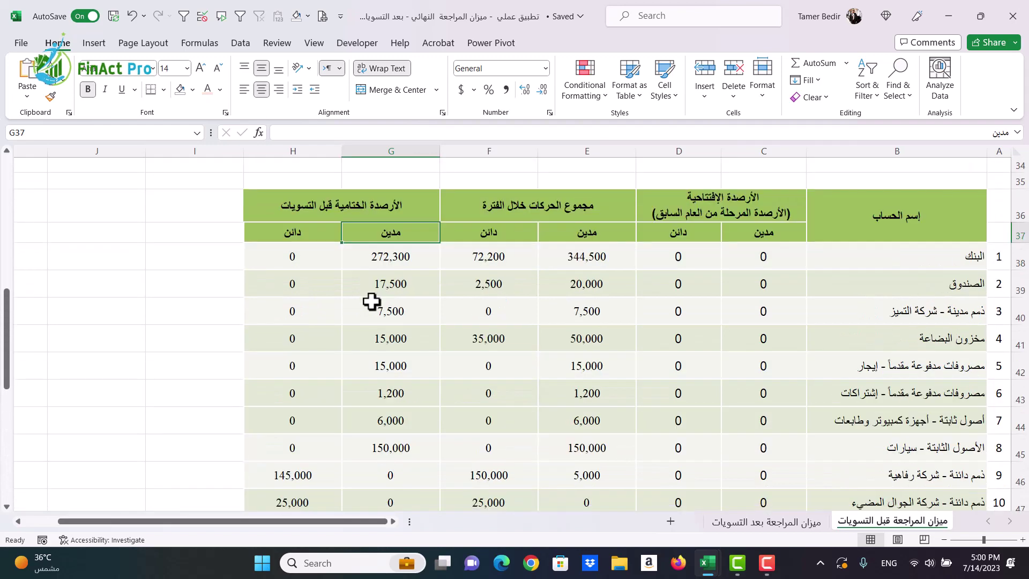
- Open the ميزان المراجعة بعد التسويات sheet at the account table's طريقة التأكد من صحة الرصيد column
left_click(382, 207)
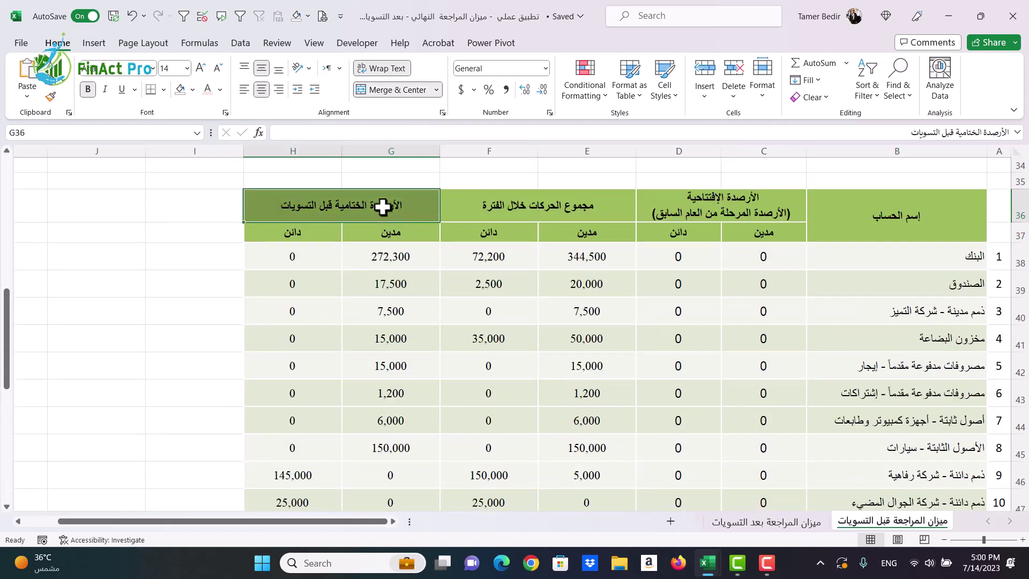
left_click(767, 523)
scroll(645, 429, "down", 7)
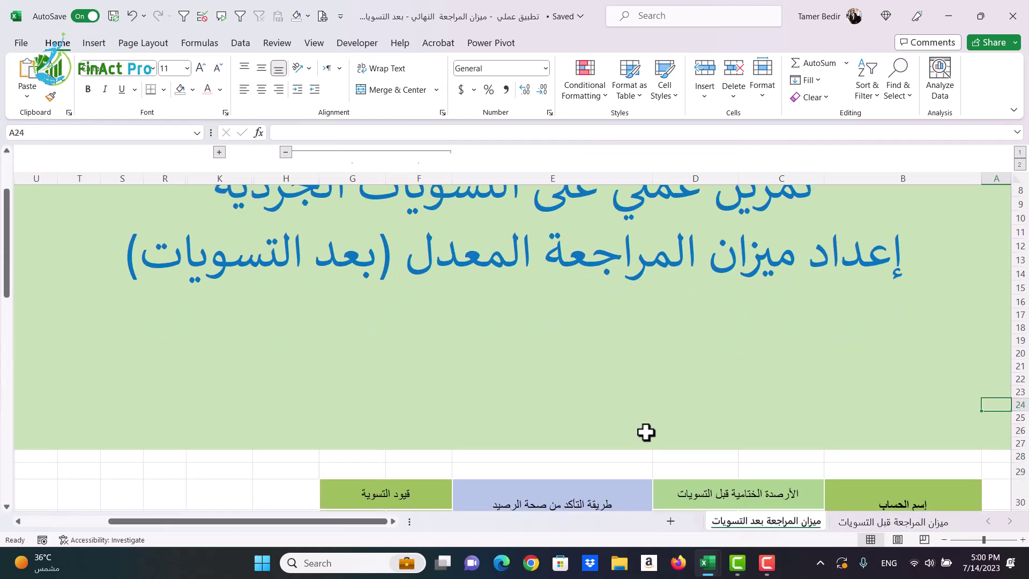
left_click(577, 324)
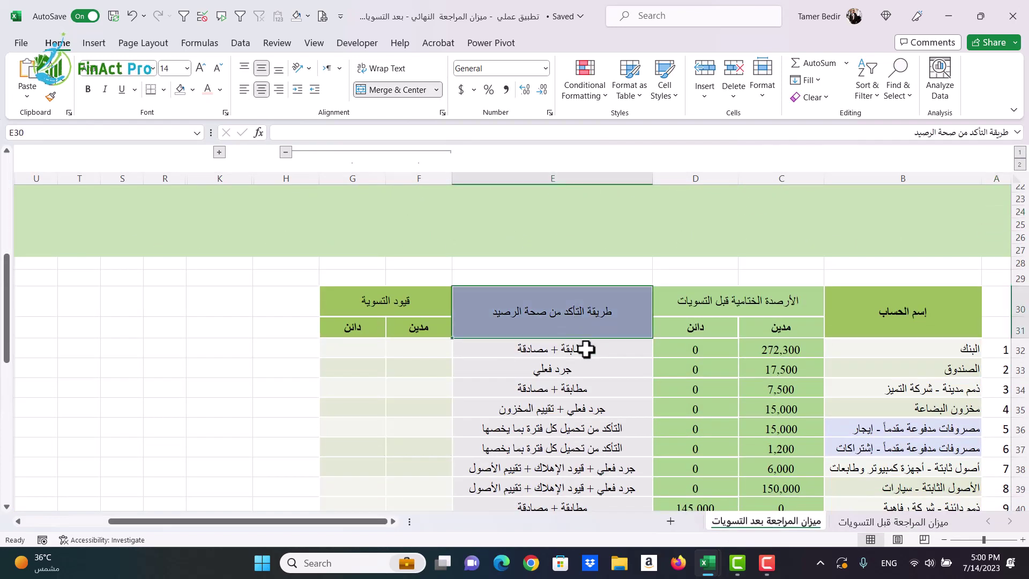
- Examine the balance verification methods and the debit and credit columns under قيود التسوية
left_click(587, 349)
scroll(585, 349, "down", 1)
scroll(585, 348, "down", 1)
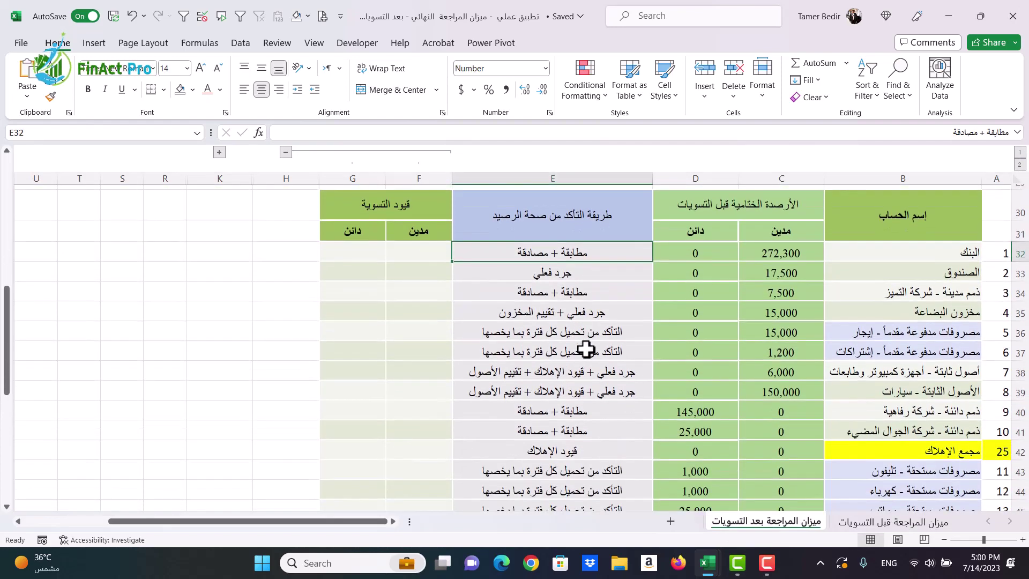
left_click(558, 227)
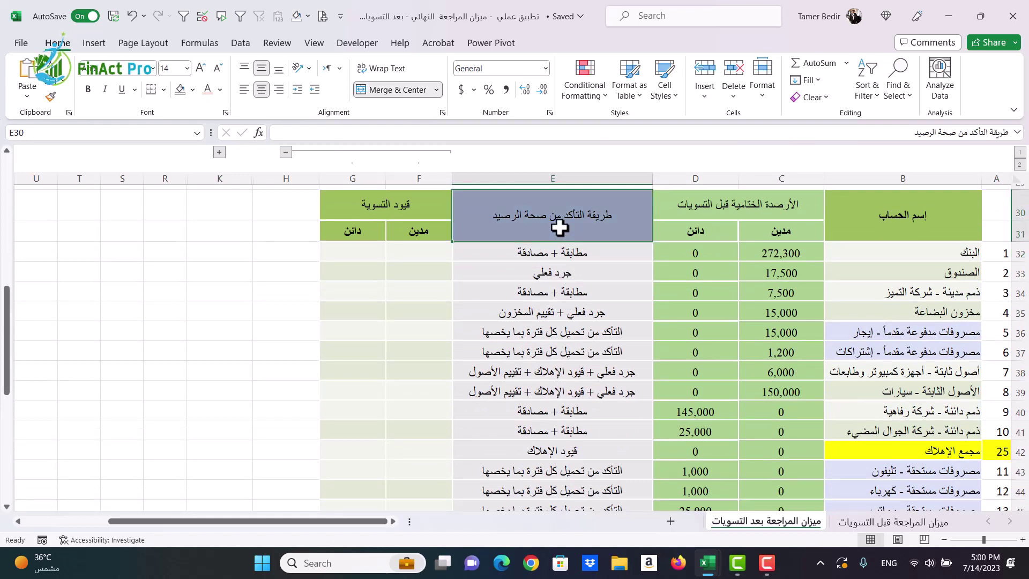
left_click(420, 267)
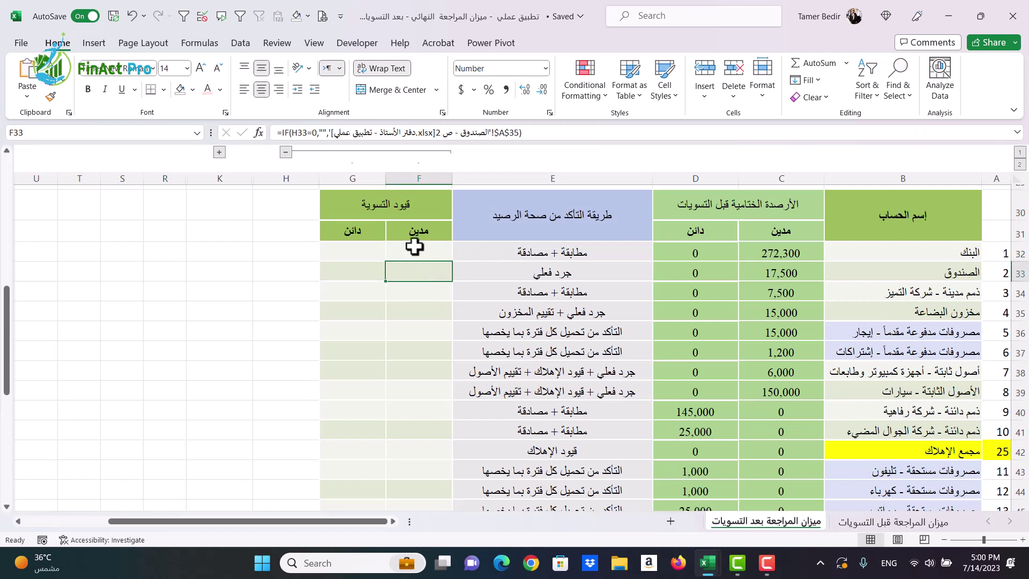
left_click(226, 251)
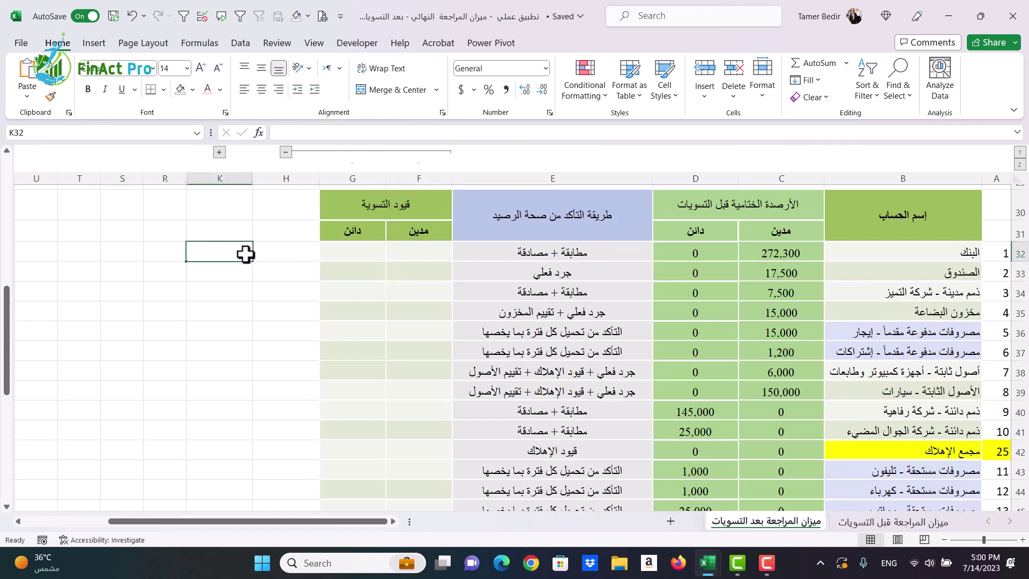
left_click(360, 266)
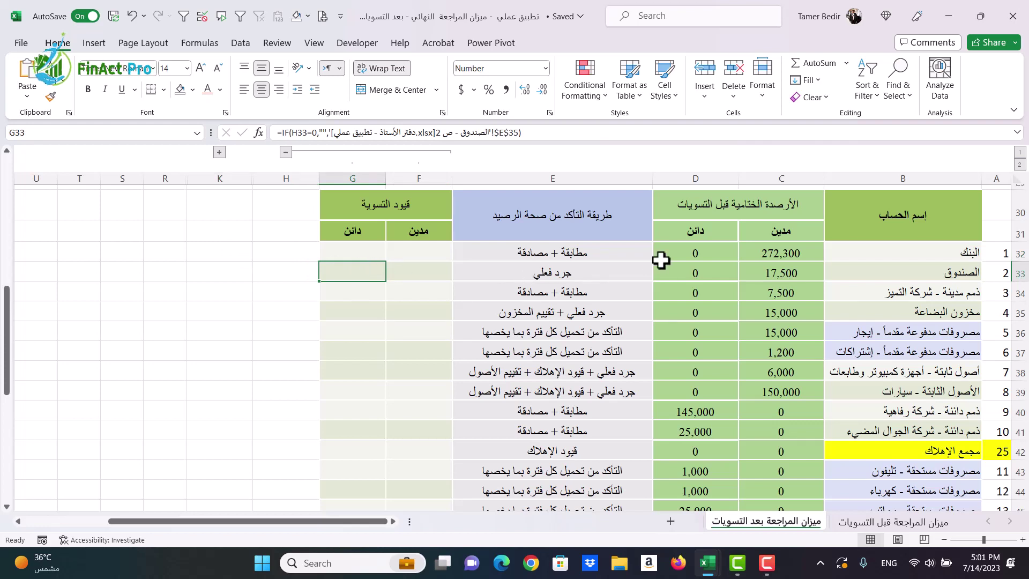
- Review the bank row (البنك) and fill its adjustment debit and credit by switching on its flag in H32
left_click_drag(861, 254, 368, 257)
left_click(778, 254)
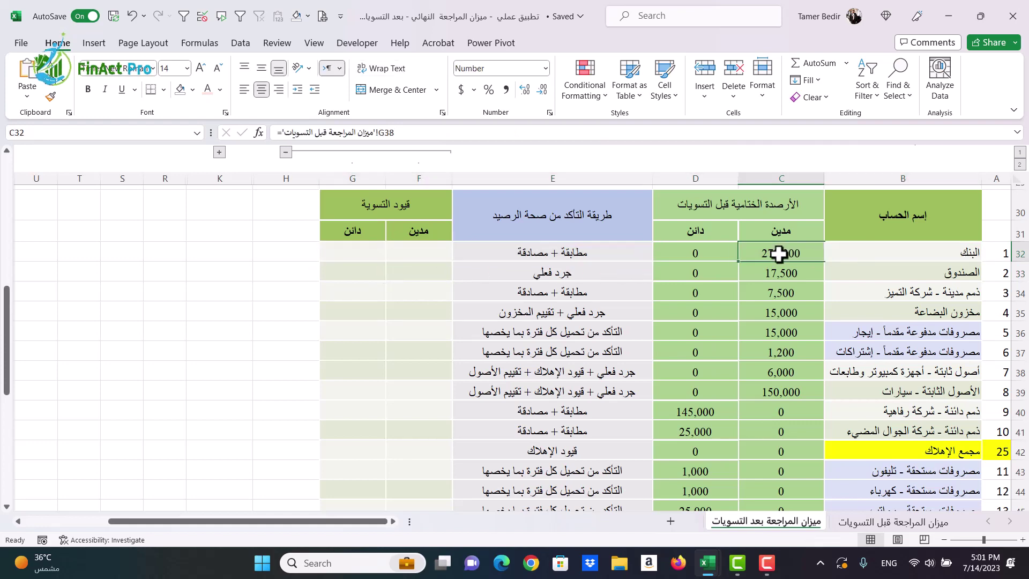
left_click(571, 257)
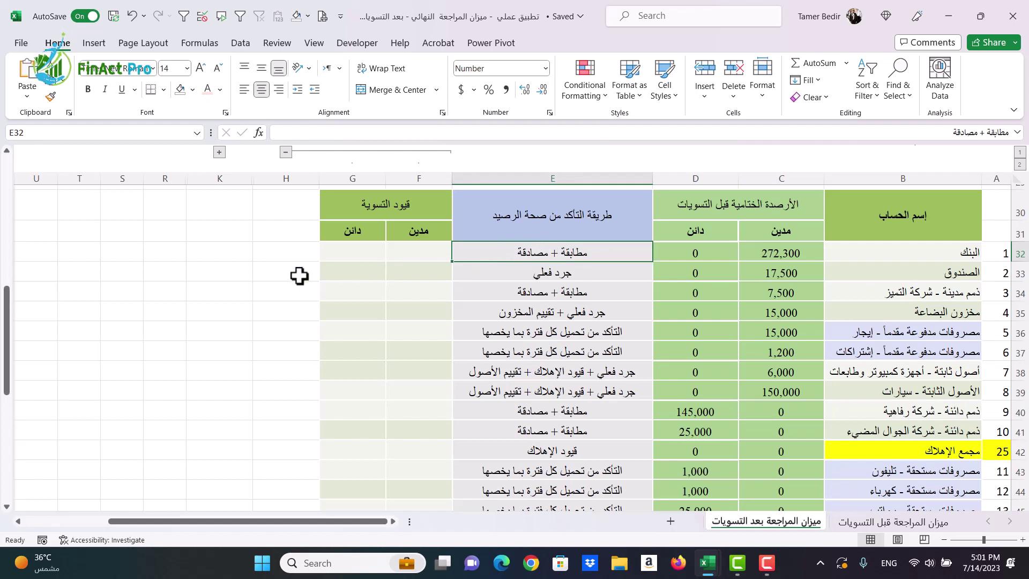
left_click(295, 252)
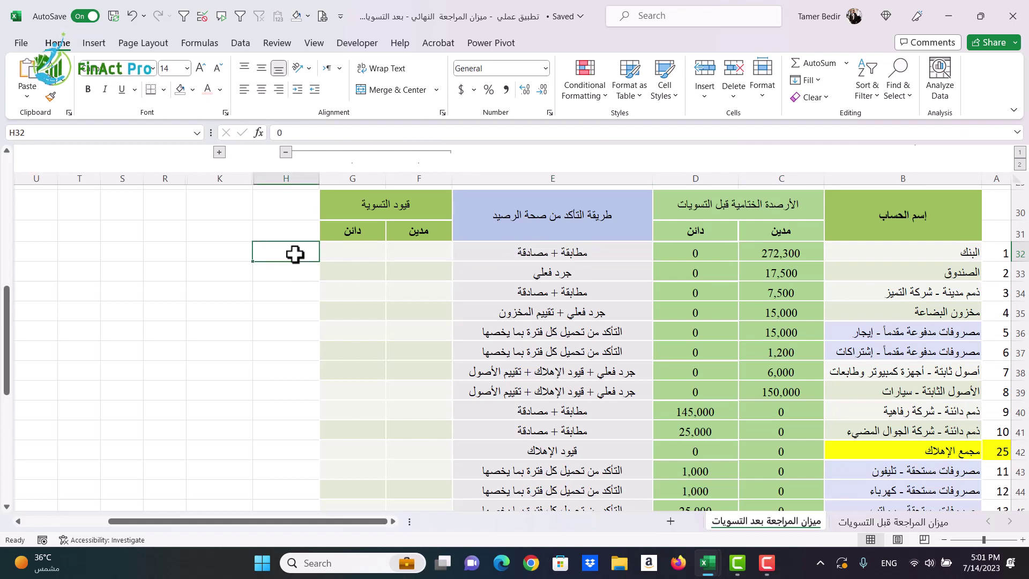
type("0")
key("Return")
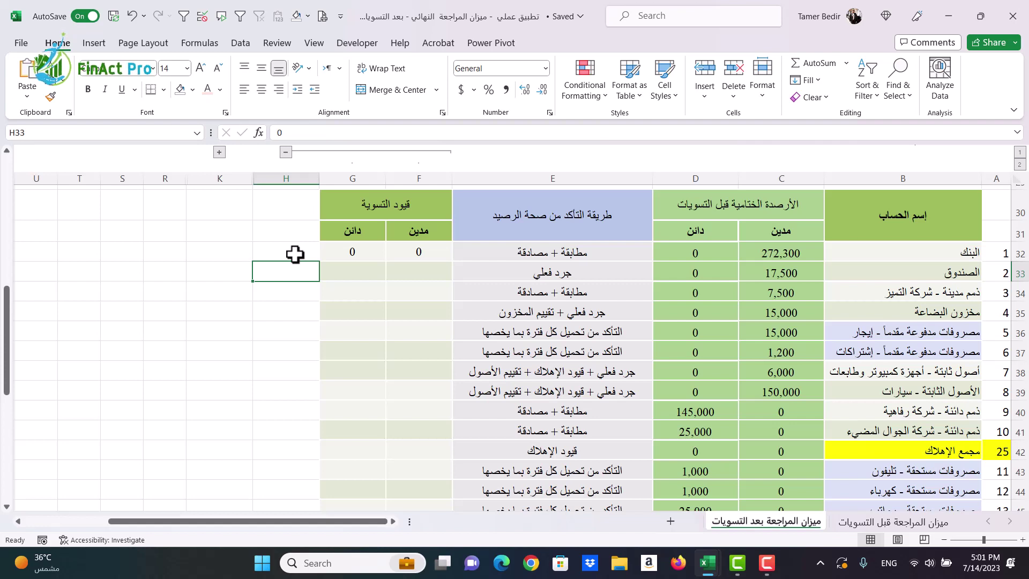
- Set the cash row's flag in H33 to 1 and likewise switch on H34 and H35 for the receivables and inventory rows
left_click_drag(875, 276, 370, 274)
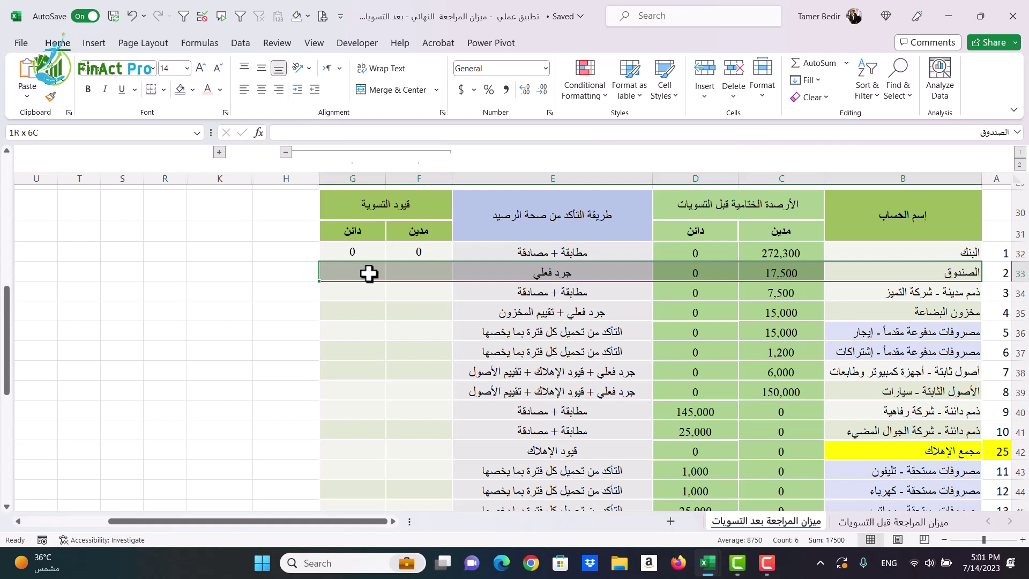
left_click_drag(368, 273, 369, 272)
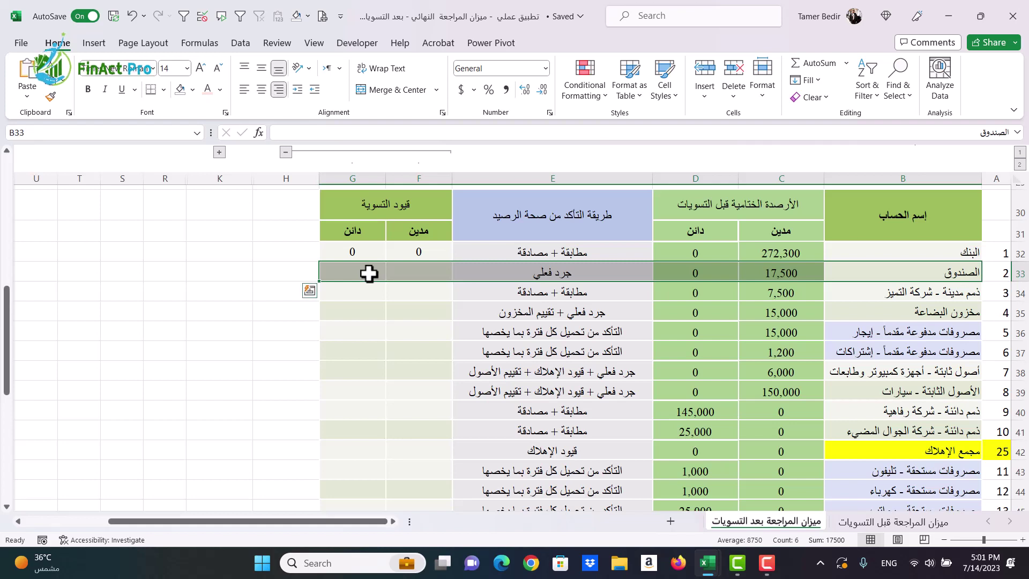
left_click(758, 276)
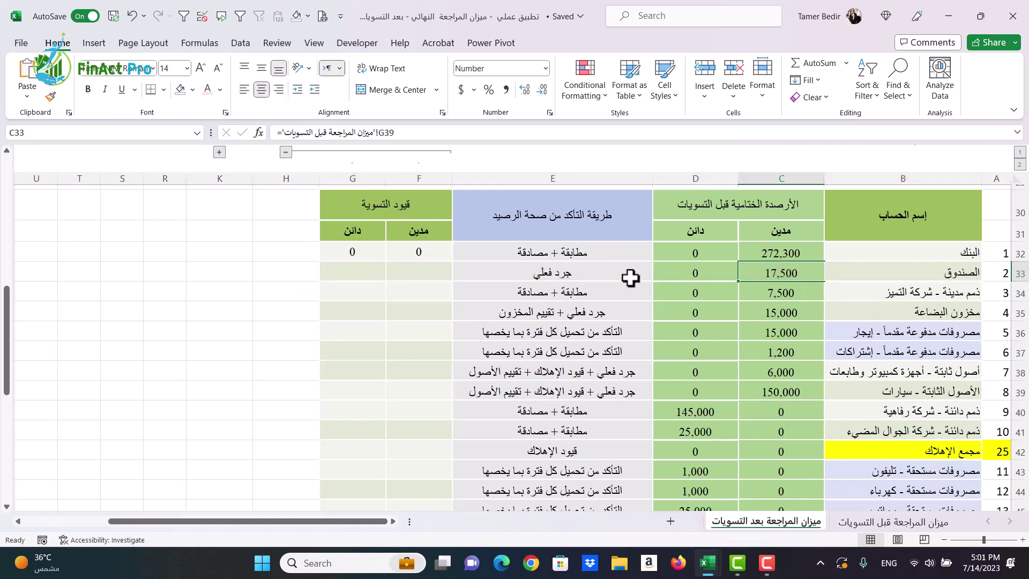
left_click(575, 273)
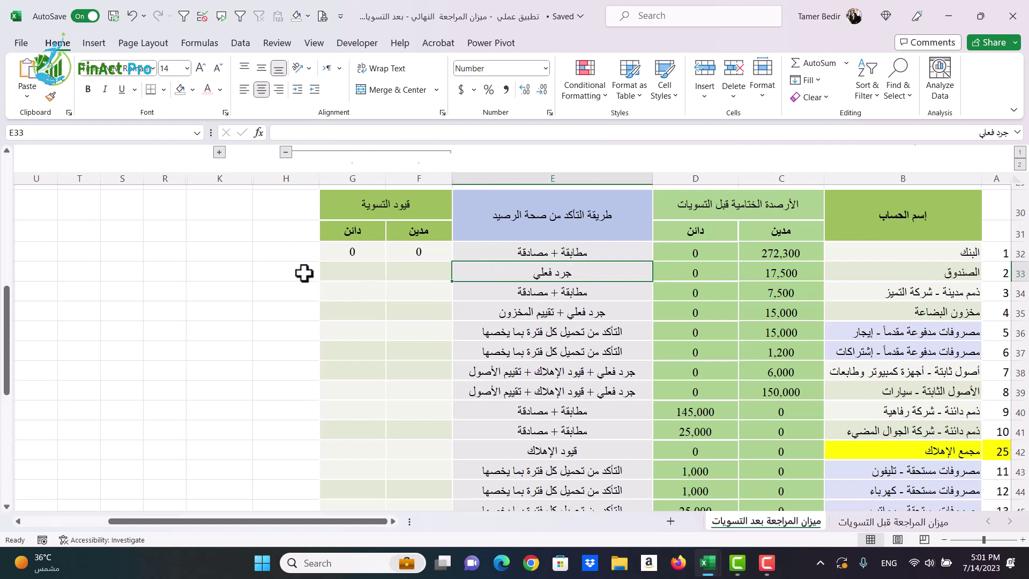
left_click(304, 273)
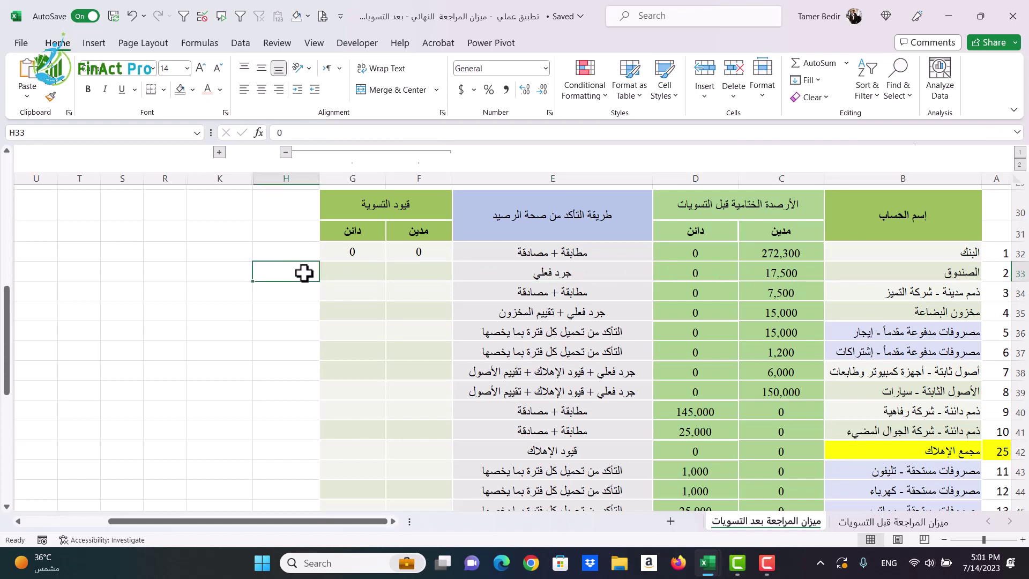
type("1")
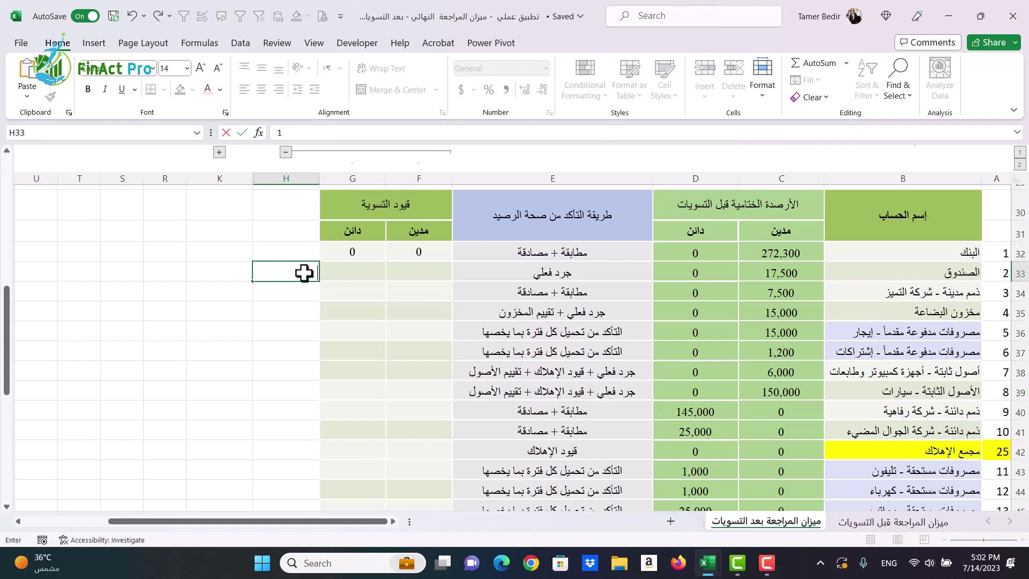
key("Return")
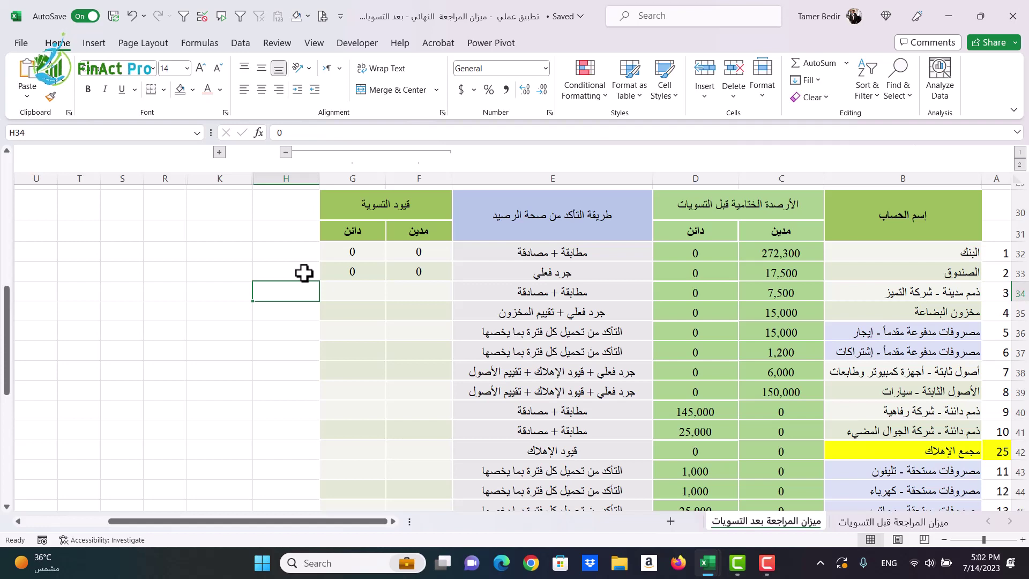
key("Down")
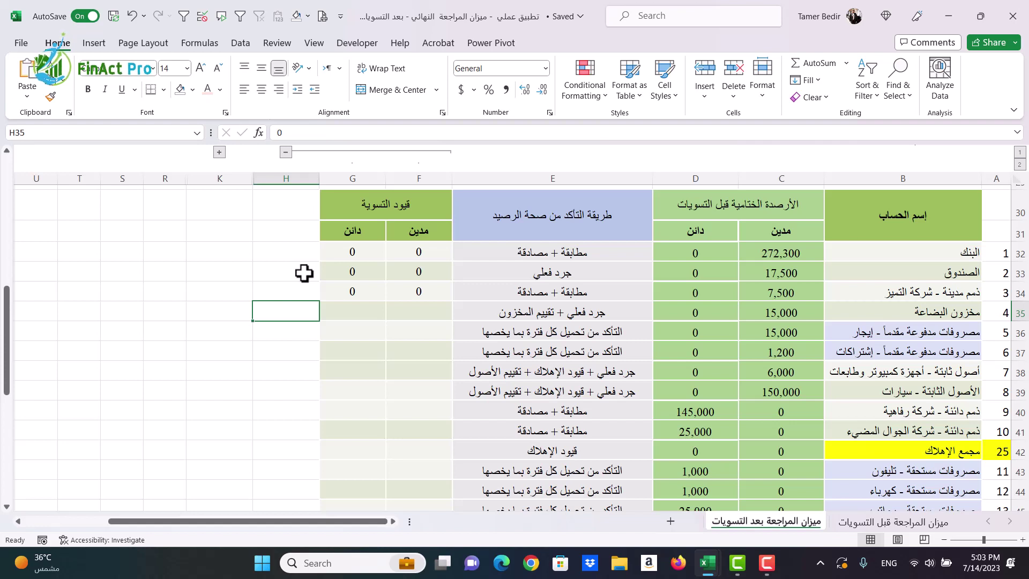
key("Return")
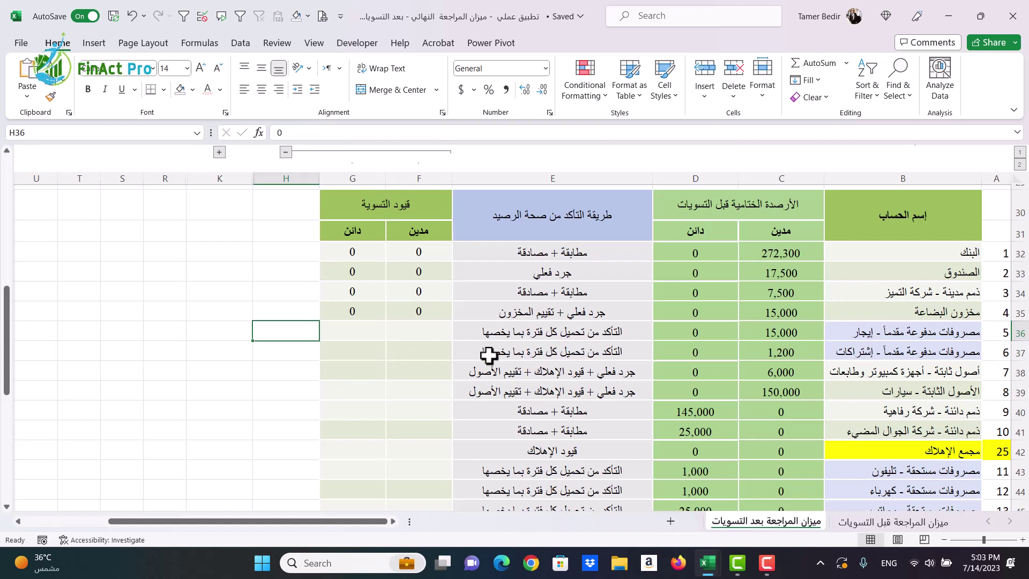
- Examine the prepaid rent row 36, covering its verification method, pre-adjustment balance and adjustment cells
left_click_drag(528, 333, 538, 348)
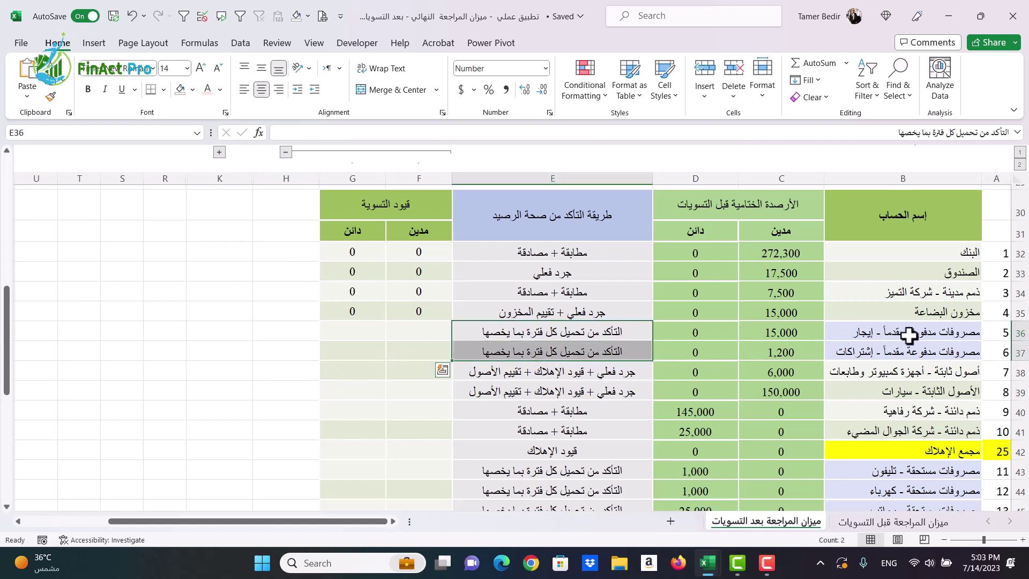
left_click_drag(909, 336, 344, 331)
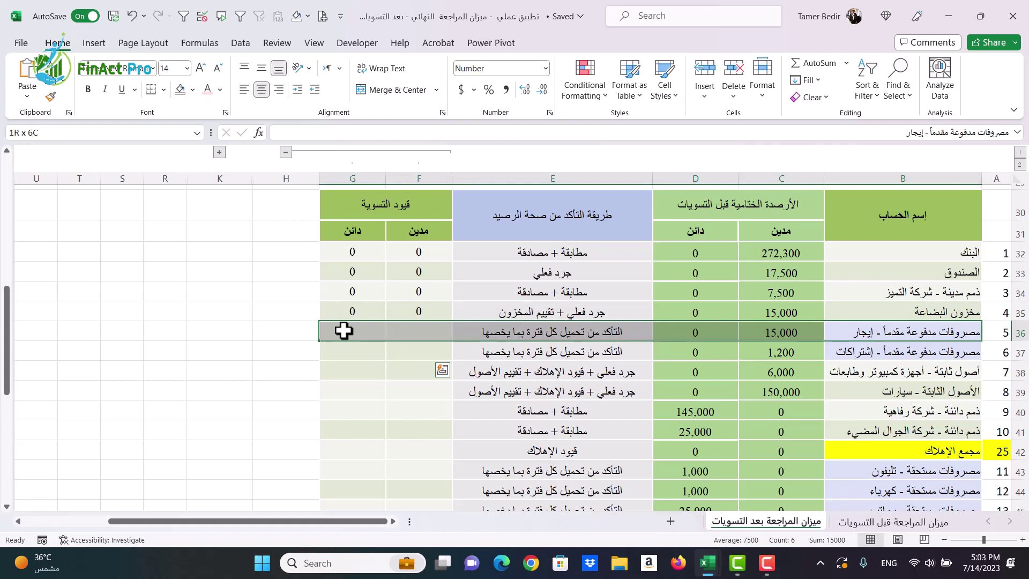
left_click_drag(344, 331, 343, 330)
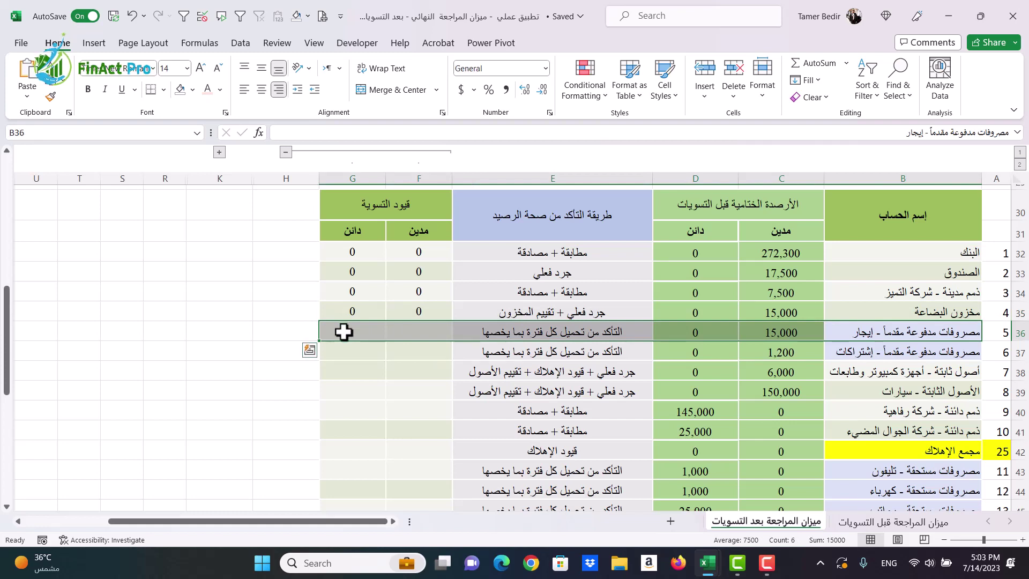
left_click(772, 331)
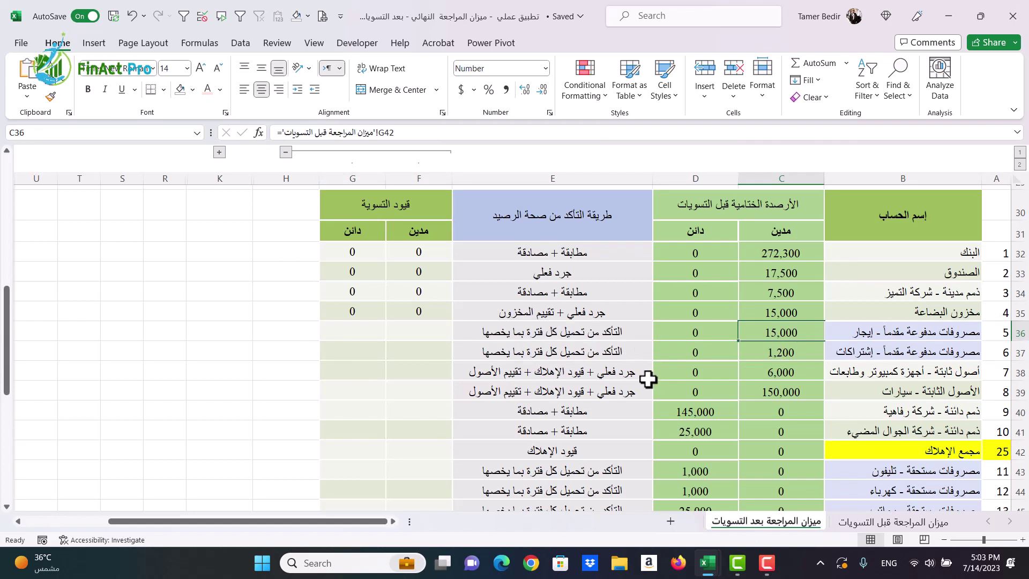
left_click_drag(840, 330, 730, 331)
left_click_drag(408, 332, 340, 332)
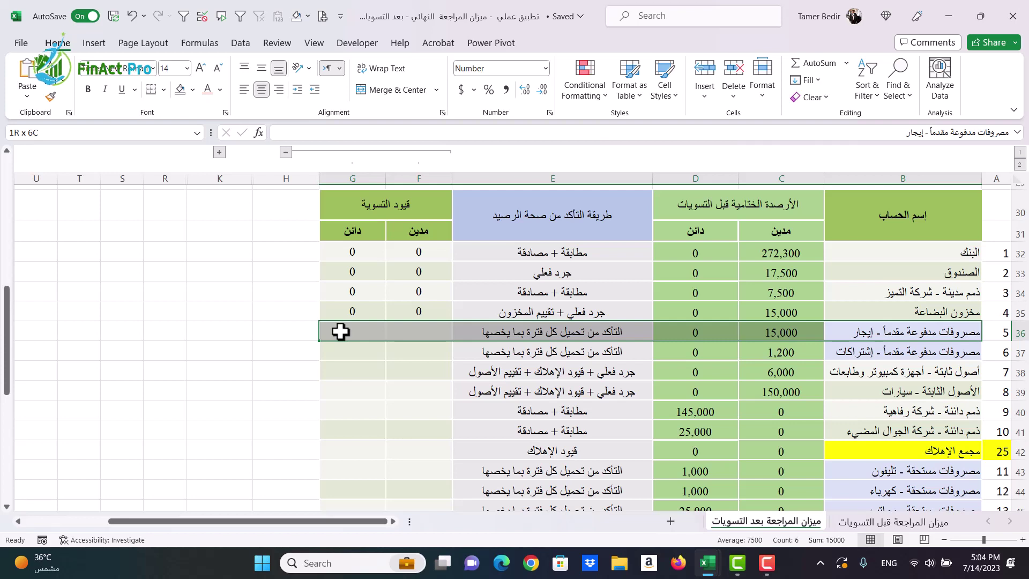
left_click_drag(340, 331, 340, 331)
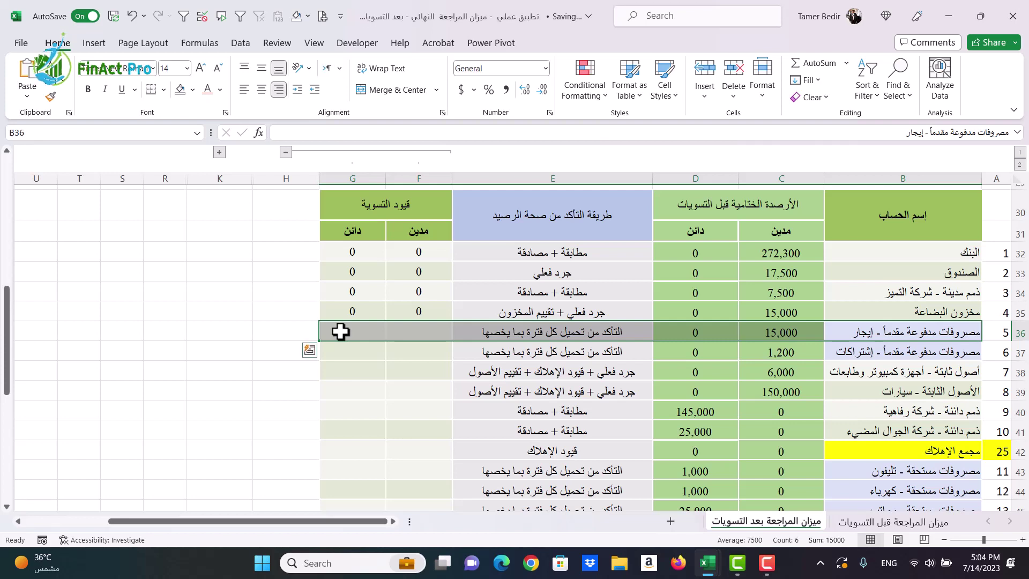
left_click(809, 330)
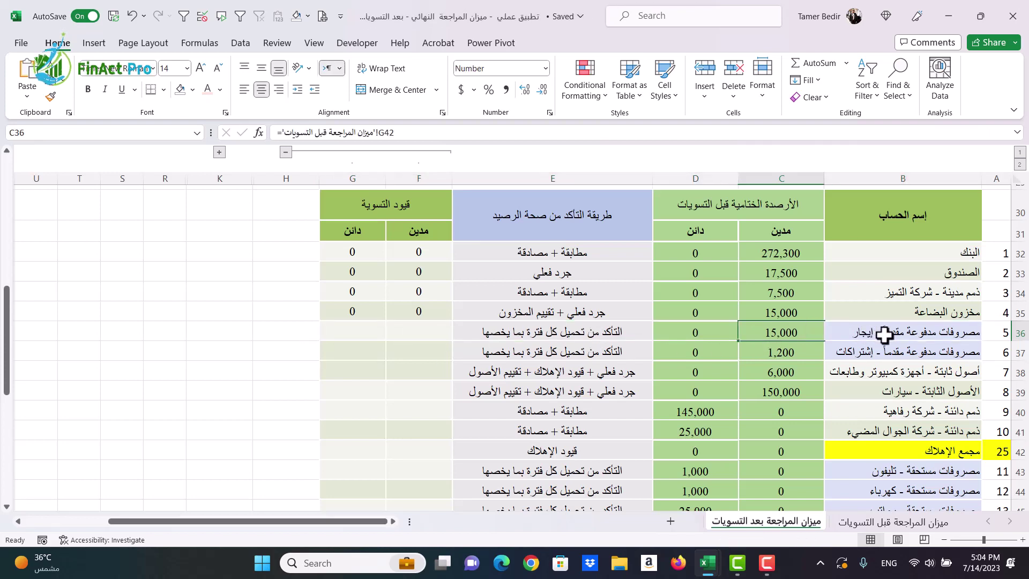
left_click_drag(907, 335, 379, 338)
- Switch to the general ledger workbook and examine the prepaid rent account's first debit entry on its page 5 sheet
mouse_move(708, 569)
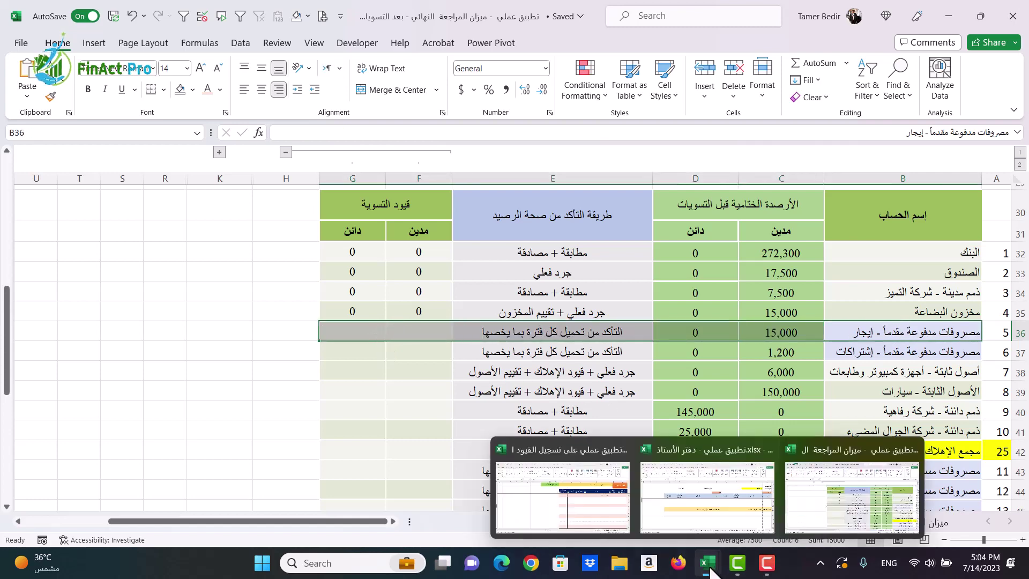
left_click(697, 517)
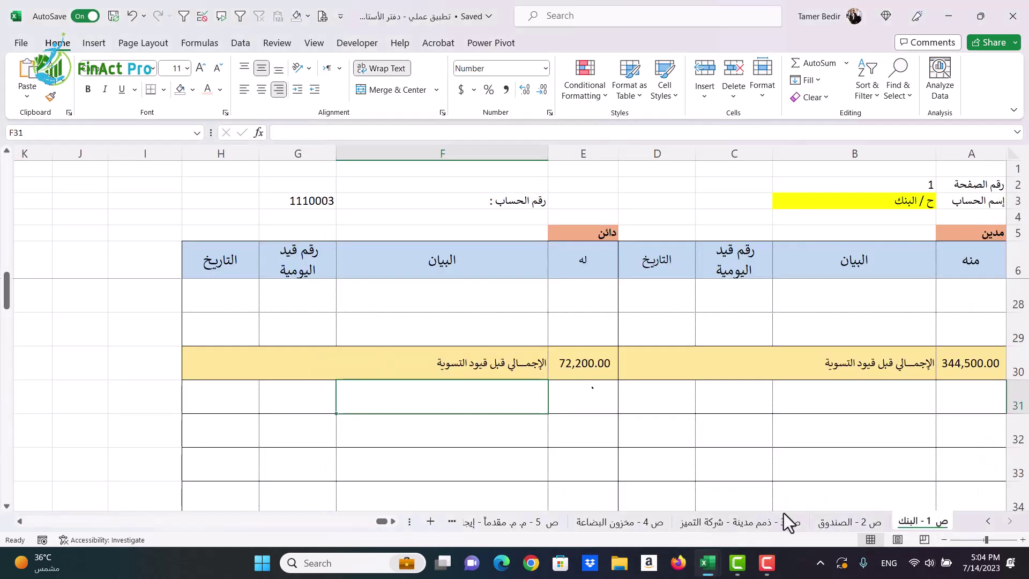
left_click(541, 528)
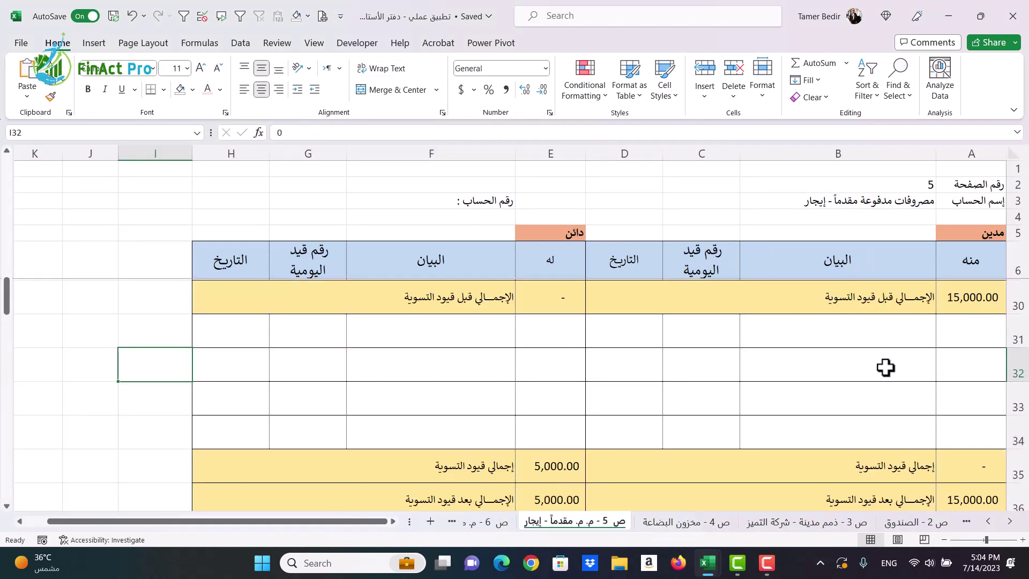
scroll(891, 359, "up", 1)
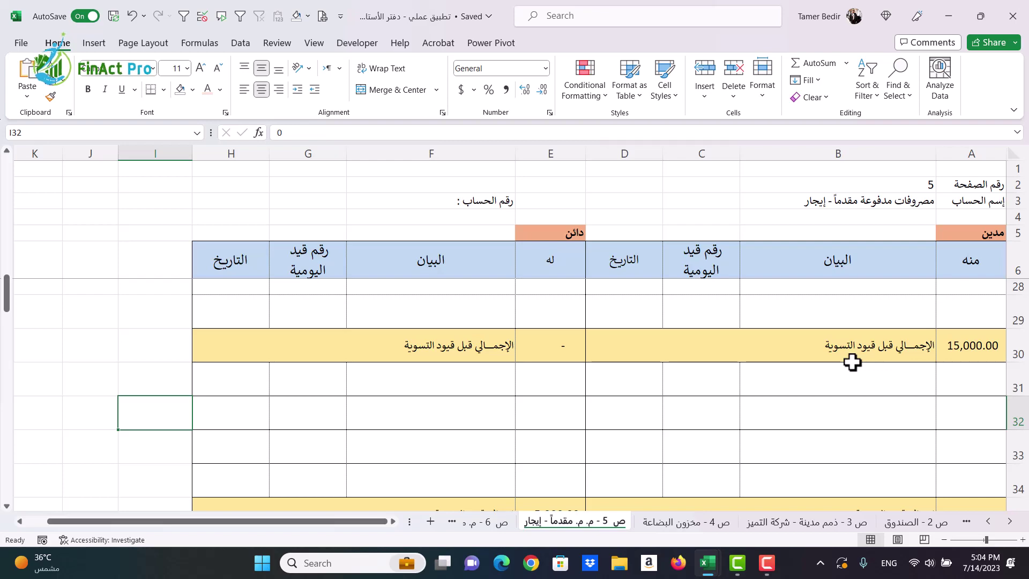
scroll(851, 362, "up", 7)
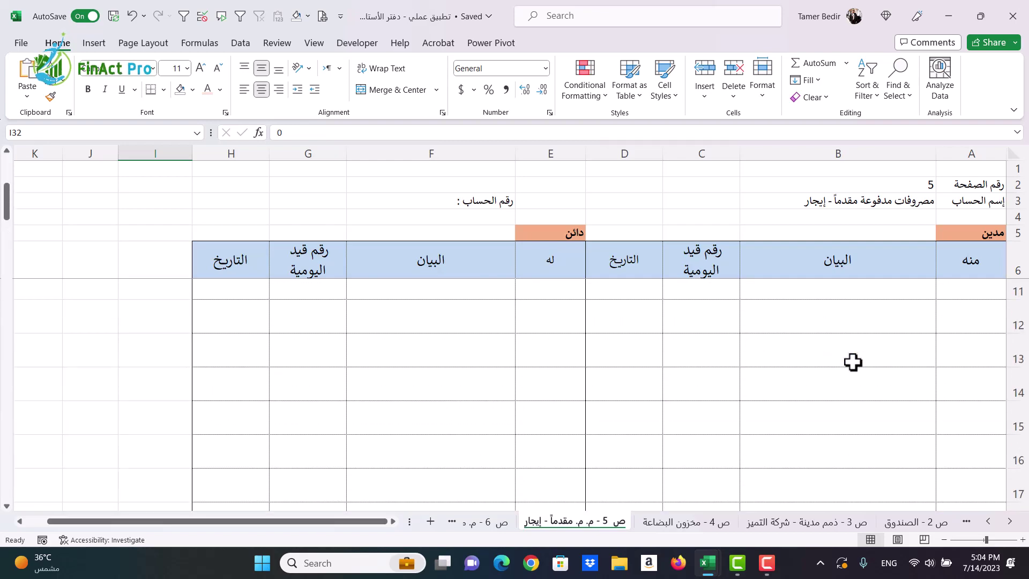
scroll(852, 363, "up", 2)
left_click(899, 303)
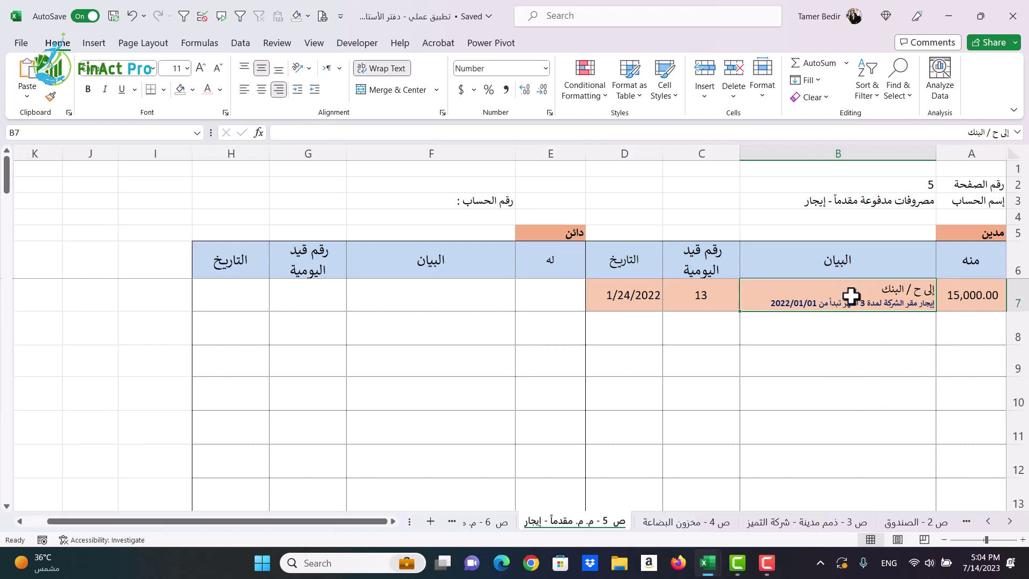
left_click(852, 202)
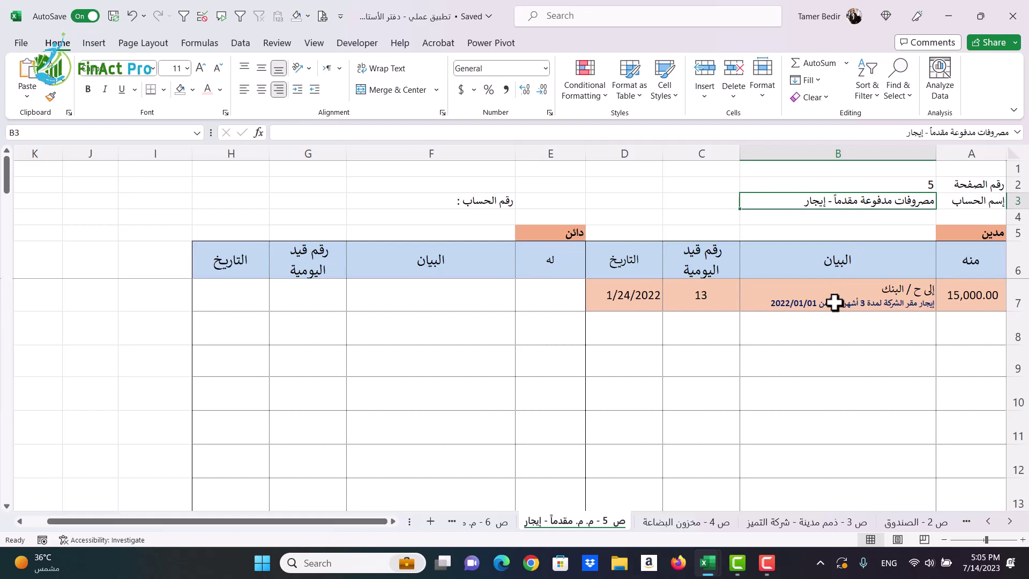
- Check the prepaid rent debit entry, switch to the journal workbook and fill in entry 19 by setting G68 to 1
left_click(965, 296)
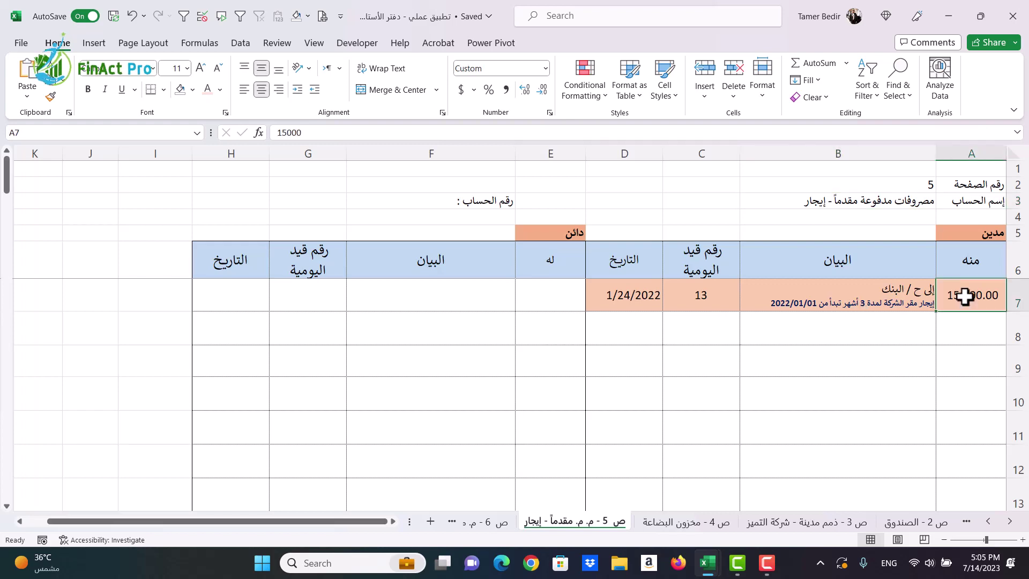
left_click(863, 307)
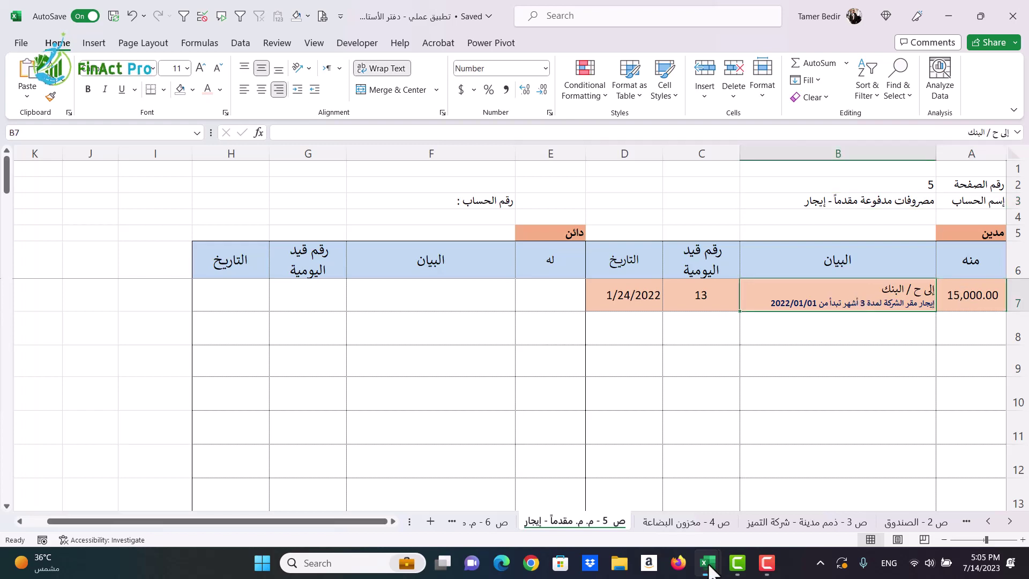
mouse_move(708, 565)
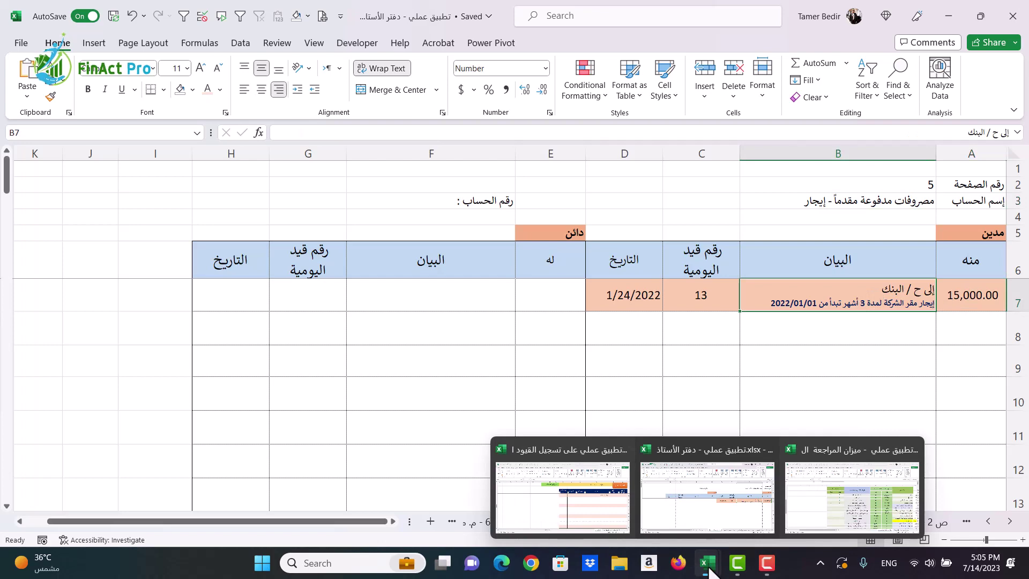
left_click(596, 516)
left_click(959, 288)
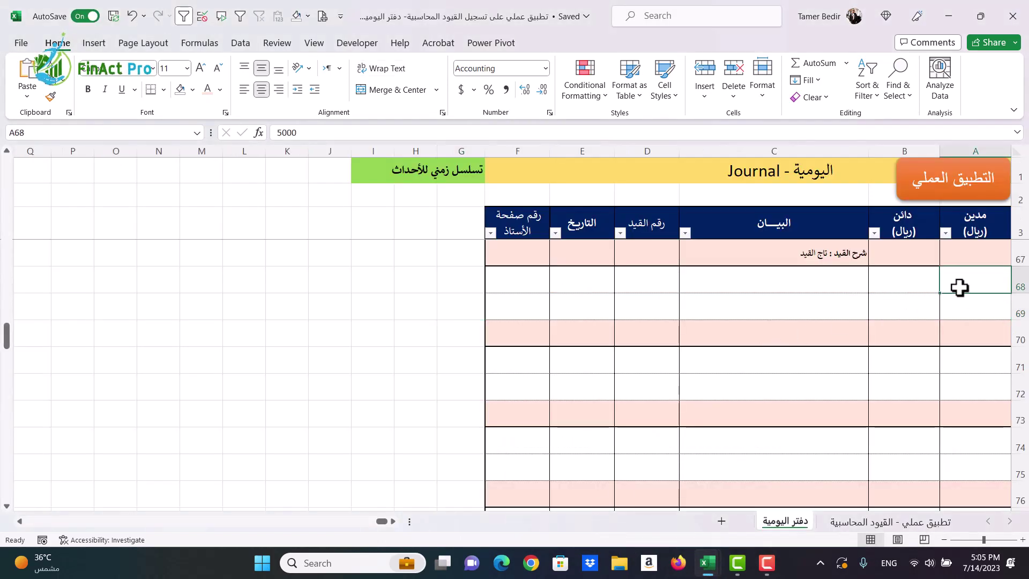
left_click(455, 288)
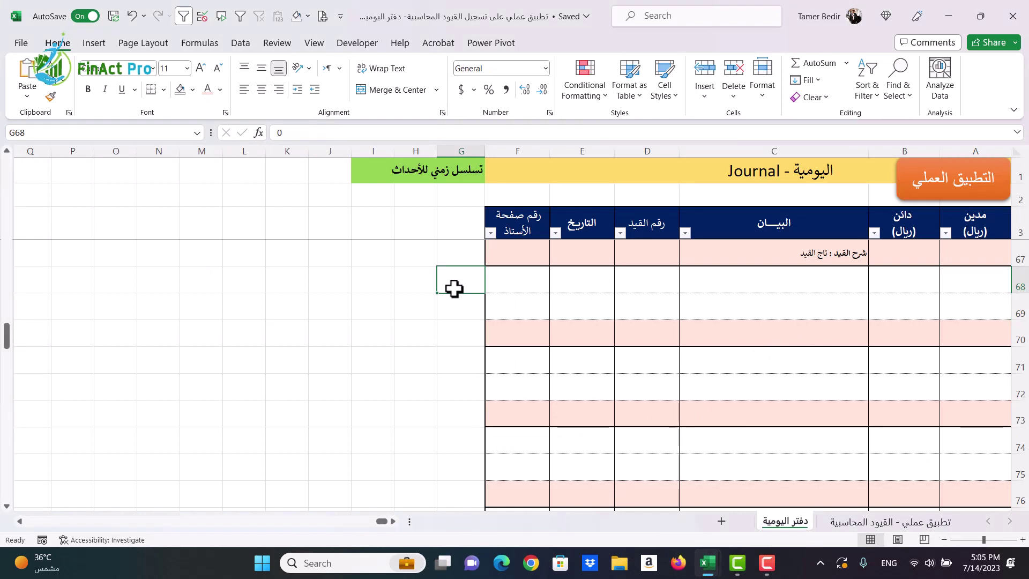
type("1")
key("Return")
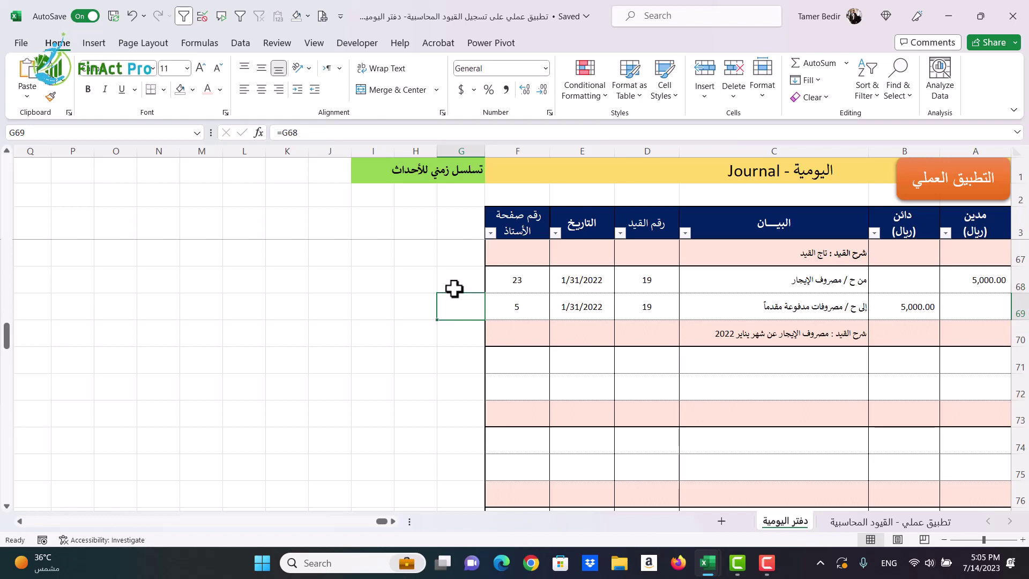
- Examine the debit line of journal entry 19 in row 68, covering its amount, ledger page number and account description
left_click_drag(972, 281, 514, 276)
left_click(515, 278)
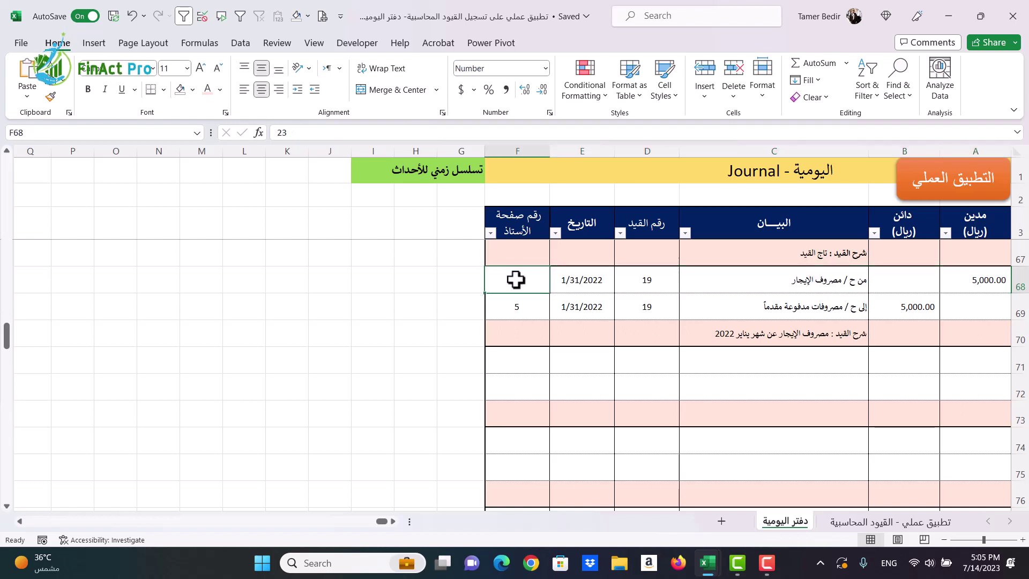
left_click(812, 280)
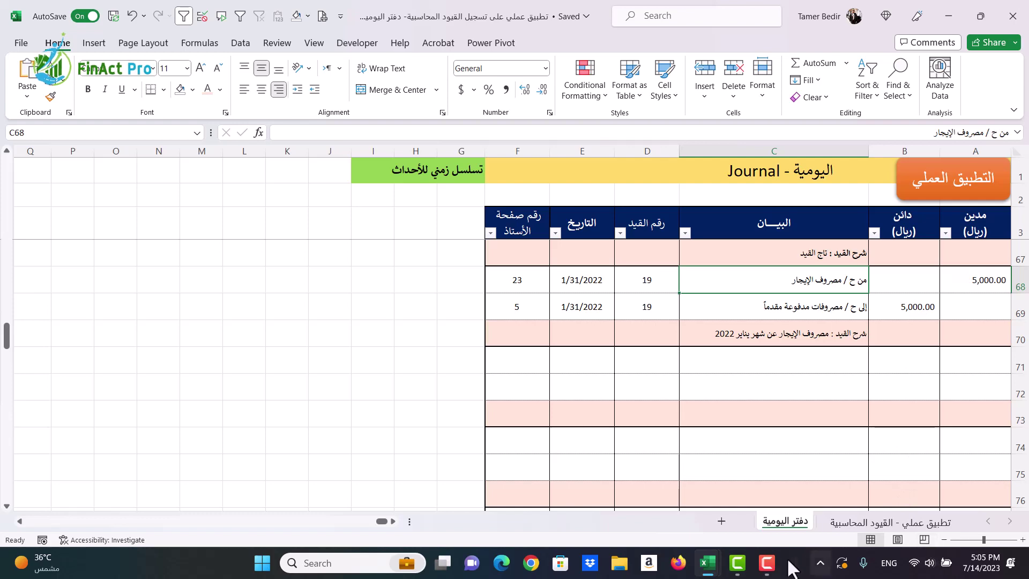
- Switch to the general ledger workbook and open the page 23 rent expense sheet (مصروفات الإيجار)
mouse_move(716, 571)
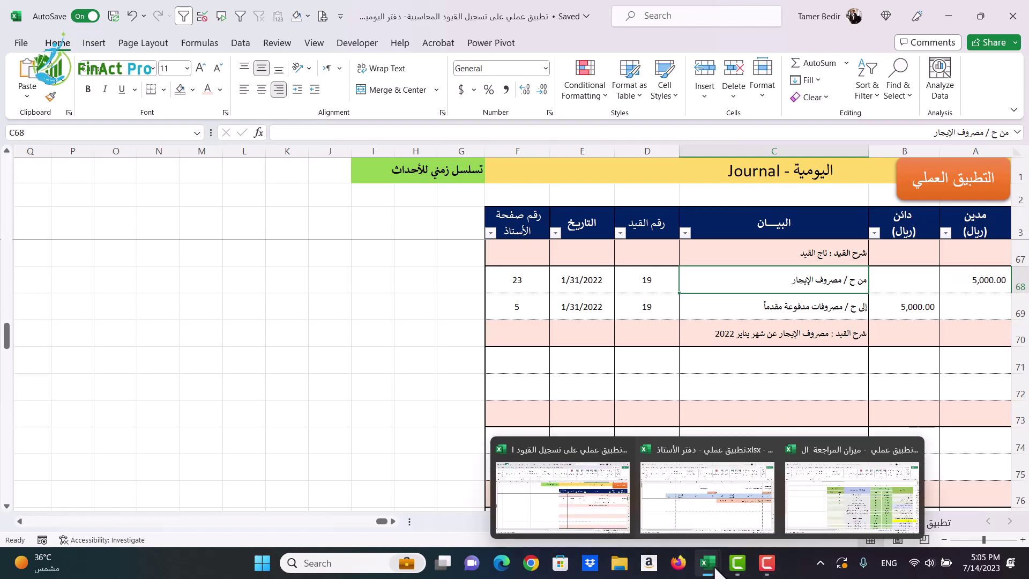
left_click(698, 528)
left_click(988, 524)
left_click(987, 524)
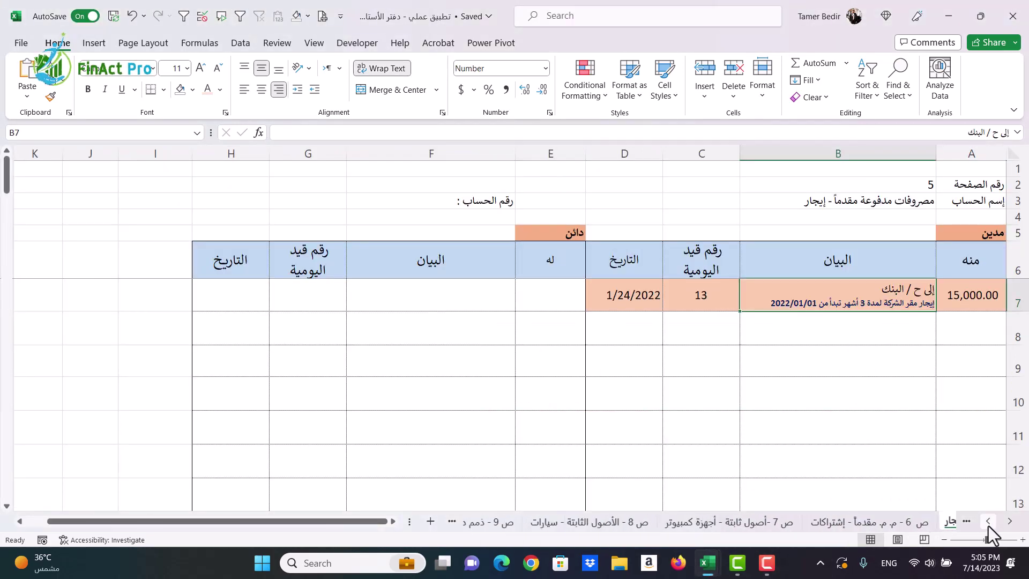
left_click(988, 524)
left_click(988, 524)
left_click(988, 524)
left_click(988, 524)
left_click(988, 524)
left_click(987, 524)
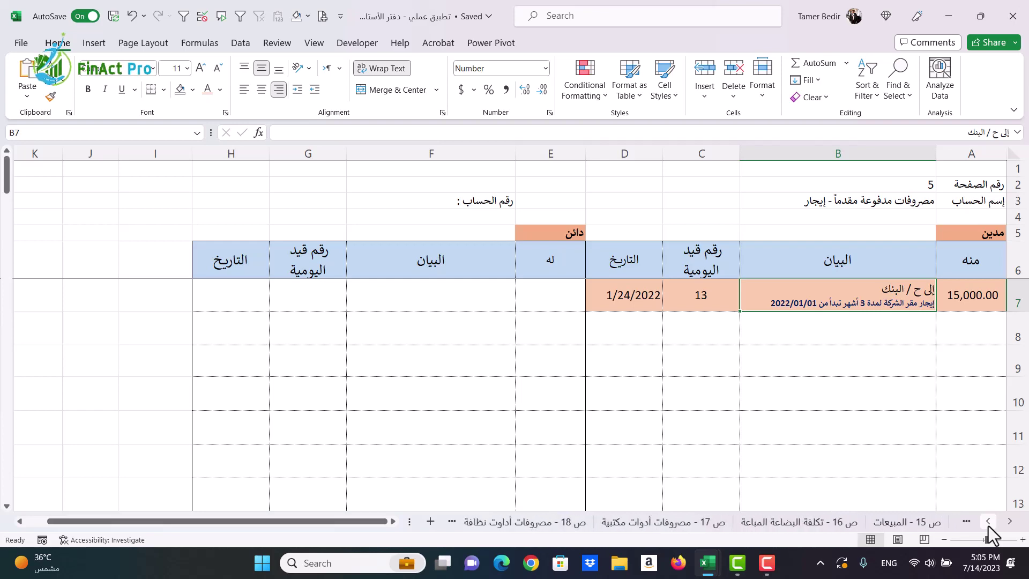
left_click(988, 524)
left_click(988, 523)
left_click(988, 524)
left_click(988, 523)
left_click(987, 524)
left_click(988, 524)
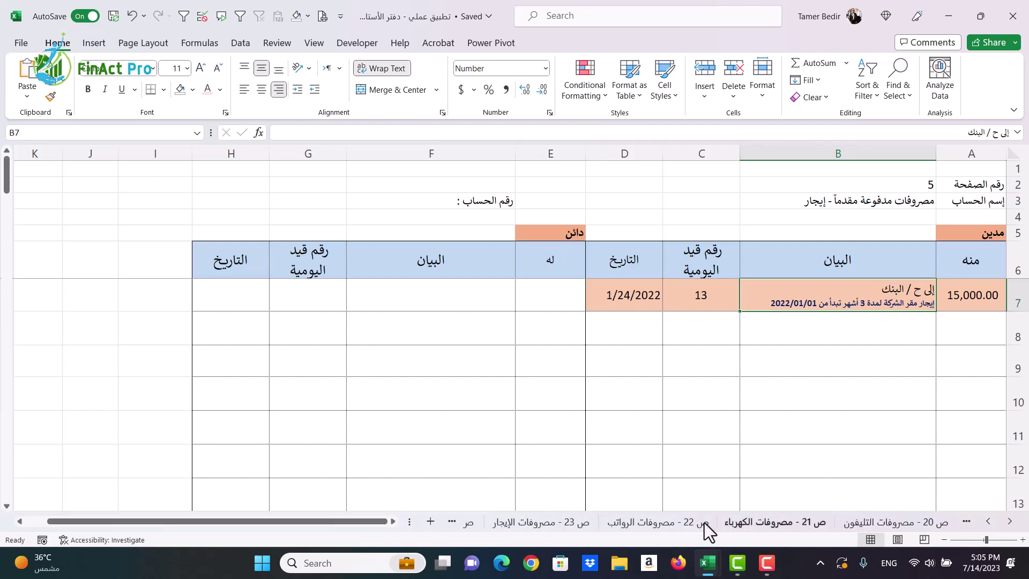
left_click(544, 523)
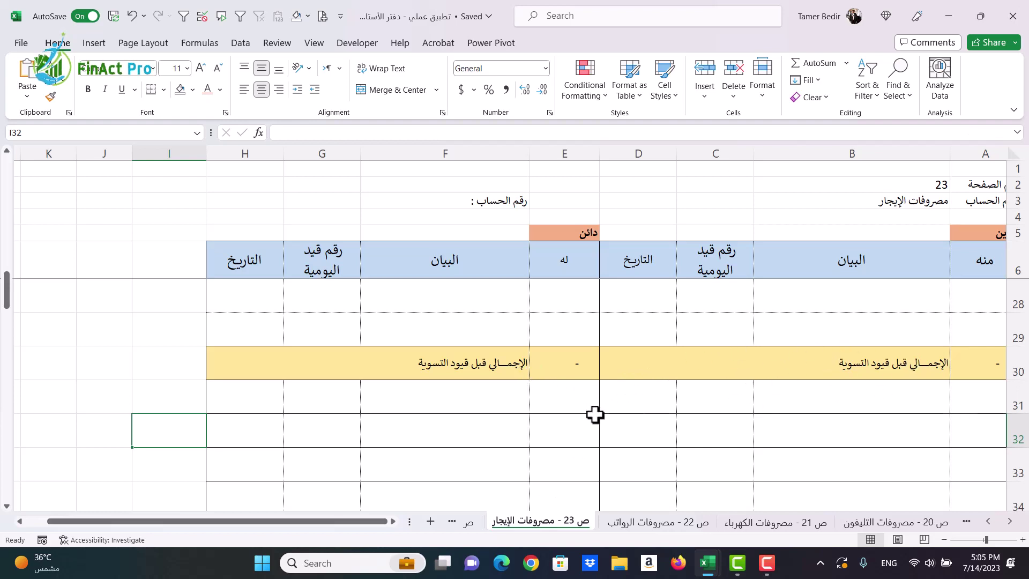
- Post the adjusting debit to the rent expense account by setting I31 to 1, and check its amount and adjustment totals
left_click(208, 402)
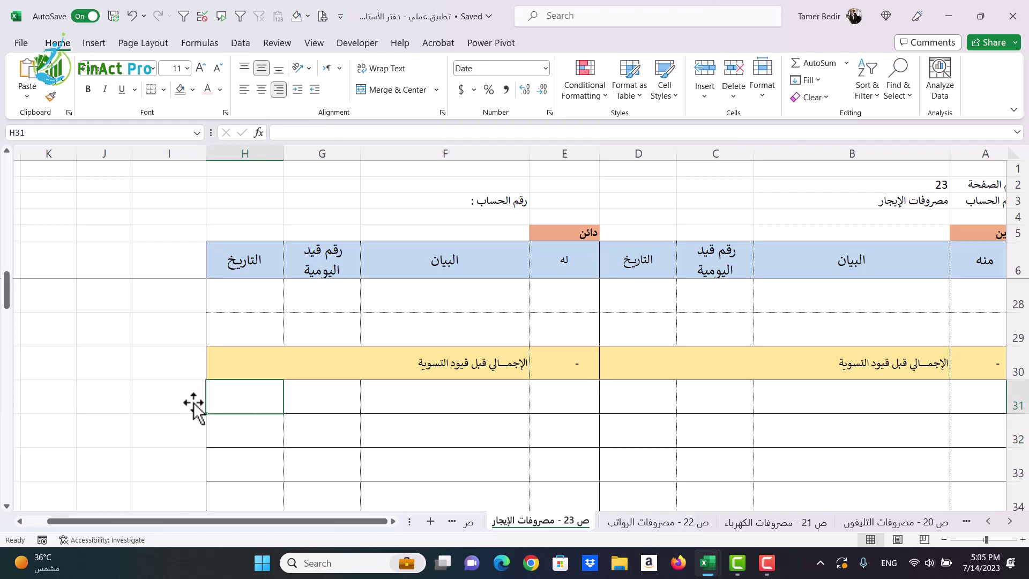
left_click(115, 399)
key("Right")
type("1")
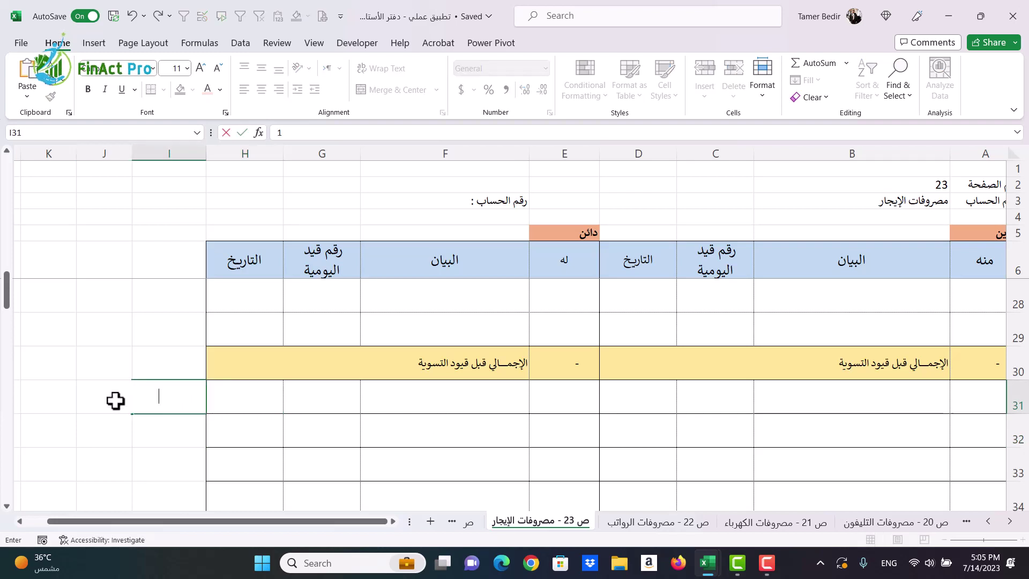
key("Return")
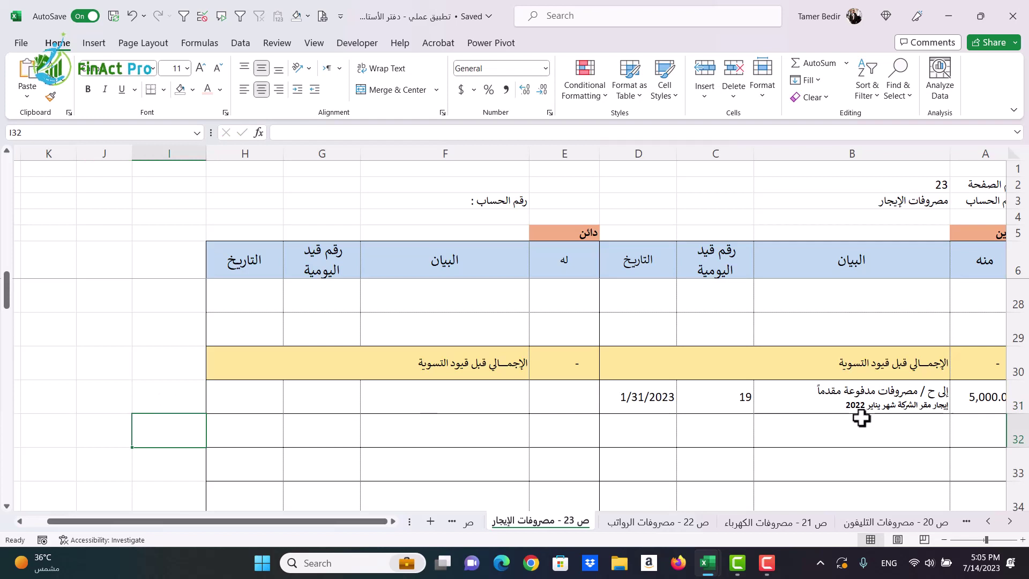
left_click(968, 399)
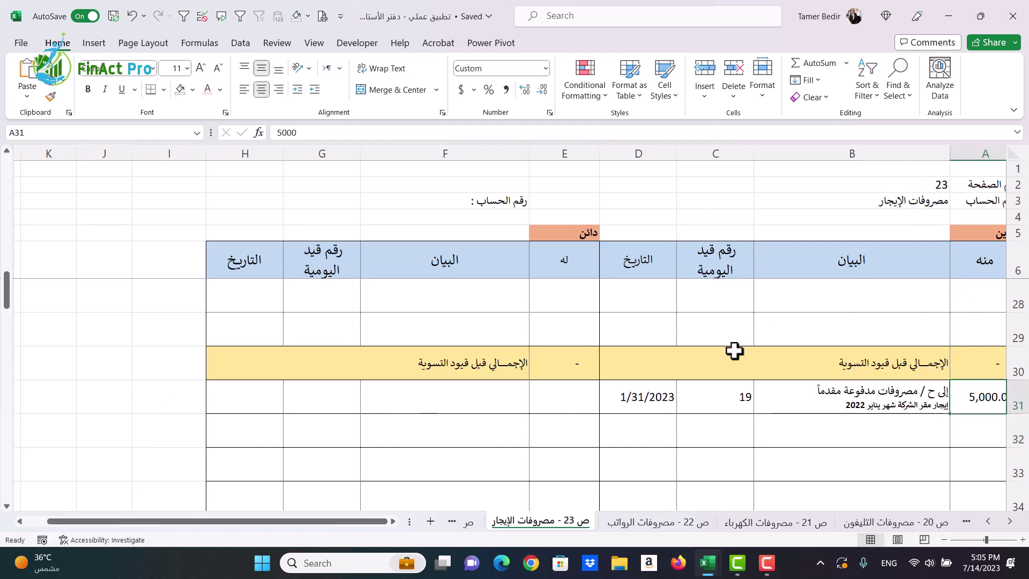
scroll(734, 351, "down", 2)
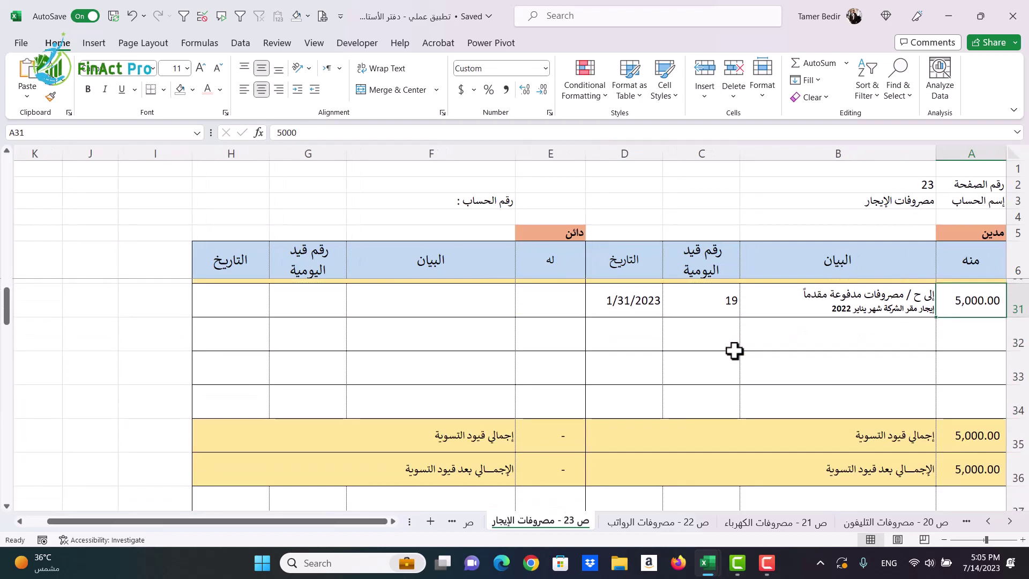
- Return to the page 5 prepaid rent sheet in the general ledger workbook
left_click(1008, 522)
left_click(1008, 522)
left_click(1005, 523)
left_click(1004, 522)
left_click(1004, 523)
left_click(1005, 523)
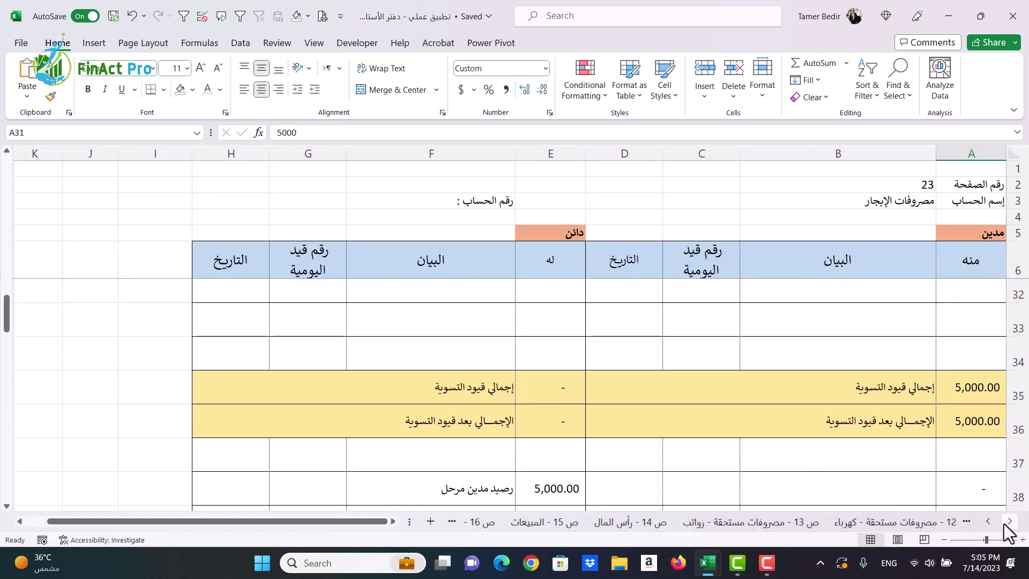
left_click(1005, 523)
left_click(1005, 523)
left_click(1003, 523)
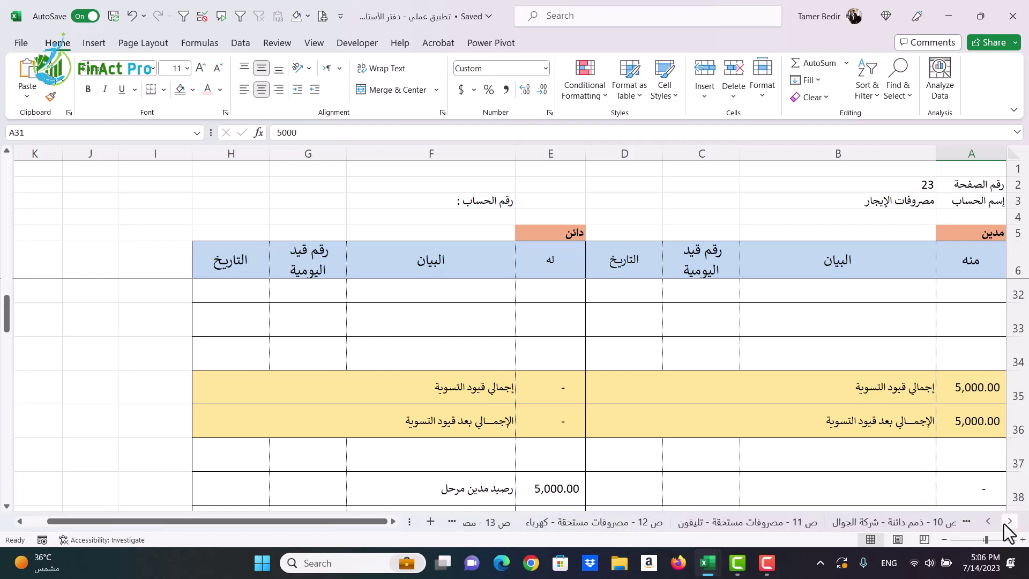
left_click(1004, 523)
left_click(1004, 523)
left_click(1004, 523)
left_click(1003, 522)
left_click(1003, 523)
left_click(1004, 523)
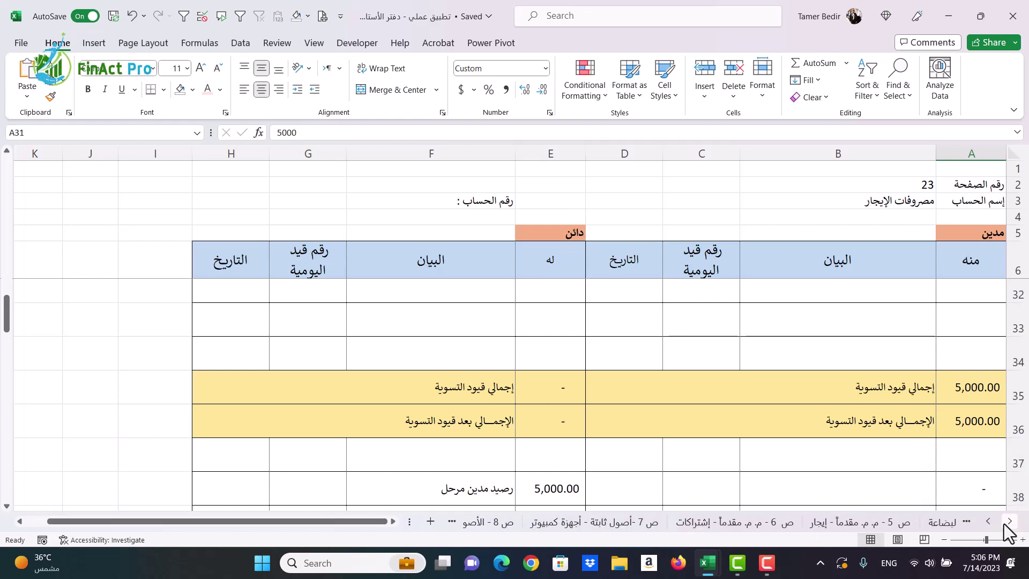
left_click(1004, 523)
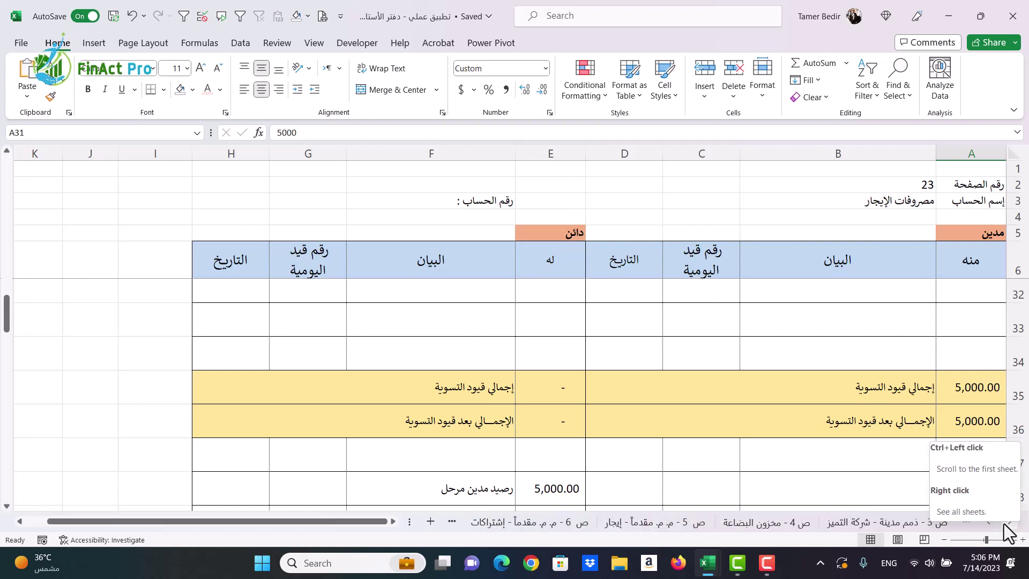
left_click(662, 521)
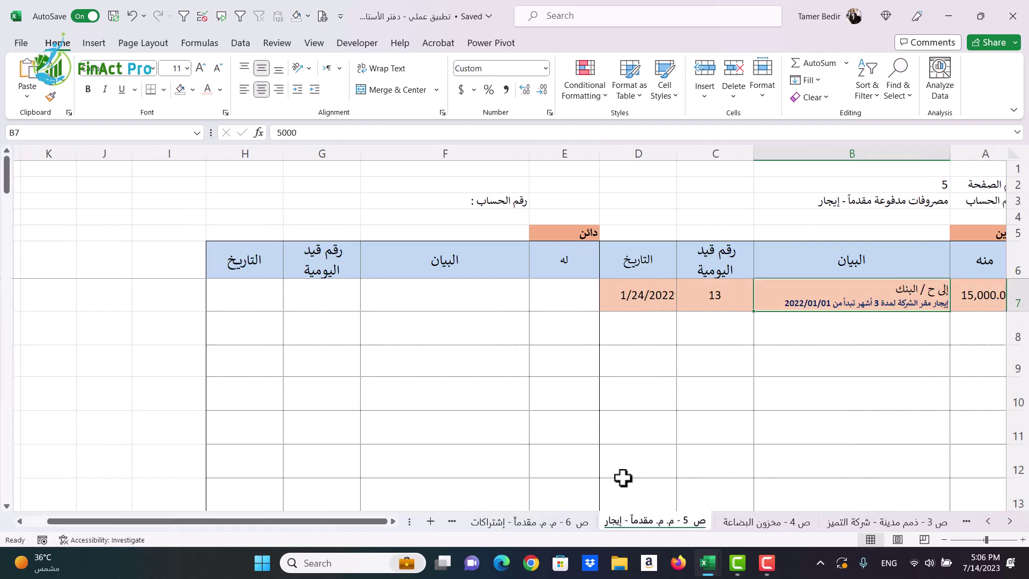
- Post the adjusting credit to the prepaid rent account by setting its flag in I31 to 1
scroll(403, 403, "down", 2)
scroll(403, 403, "down", 5)
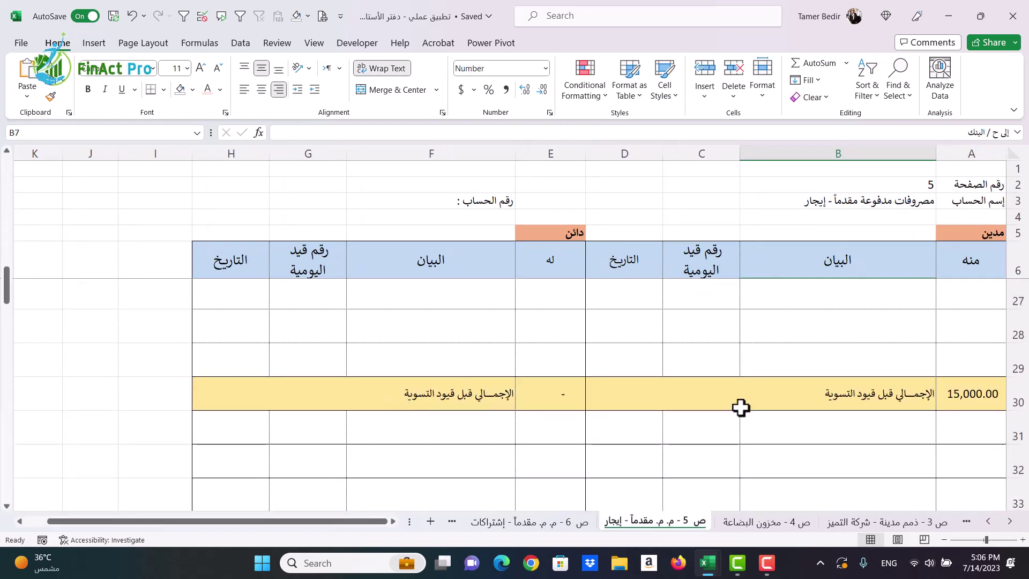
left_click(169, 430)
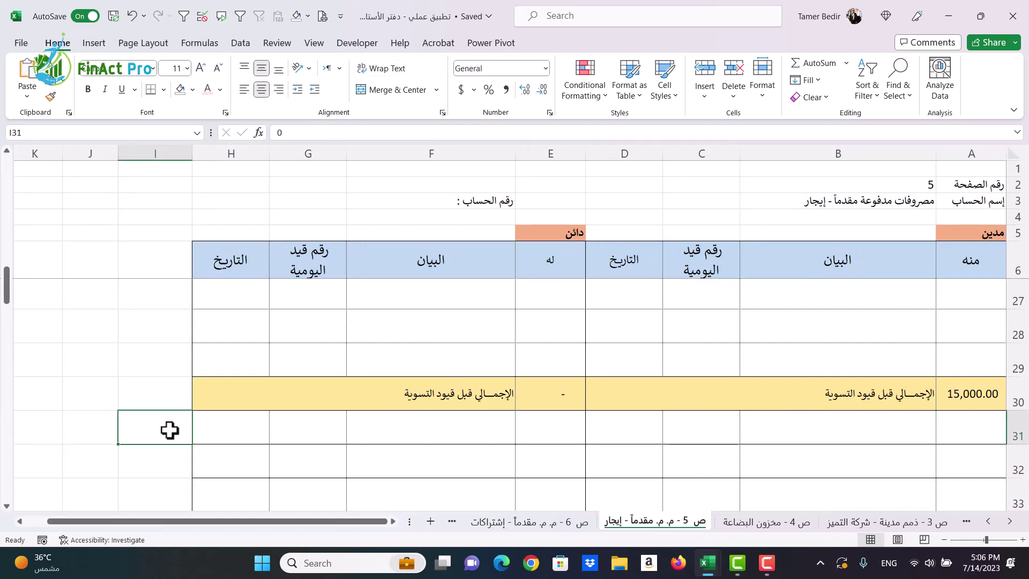
key("Return")
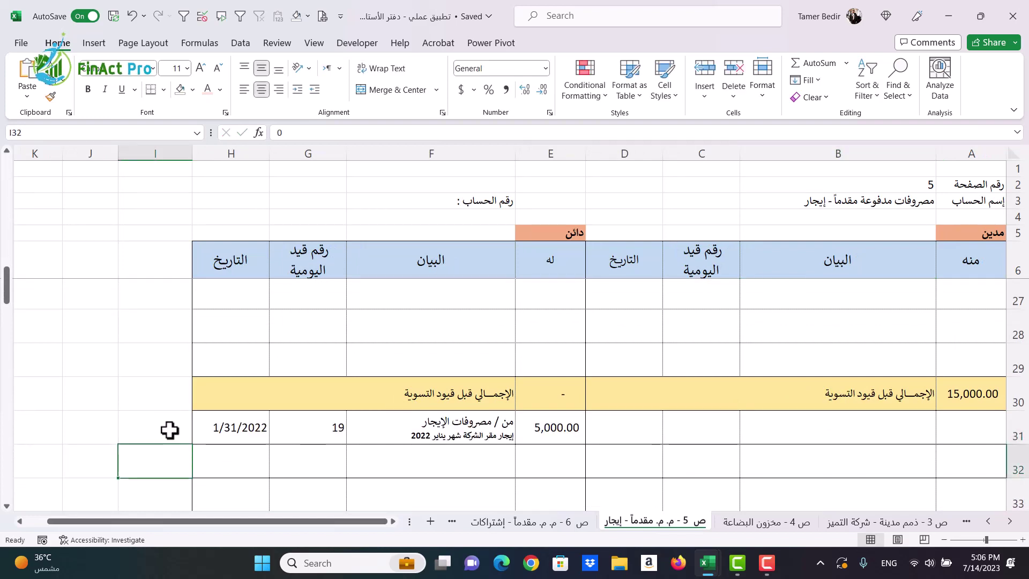
left_click(170, 430)
- Examine the prepaid rent account's adjustment totals and its carried-forward debit balance in E38
scroll(169, 430, "down", 1)
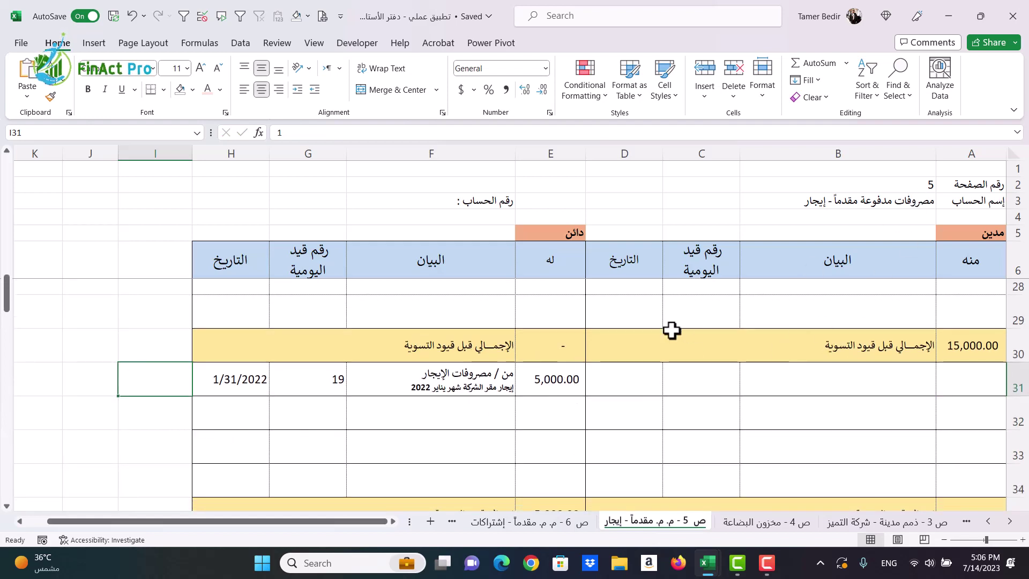
scroll(561, 374, "down", 2)
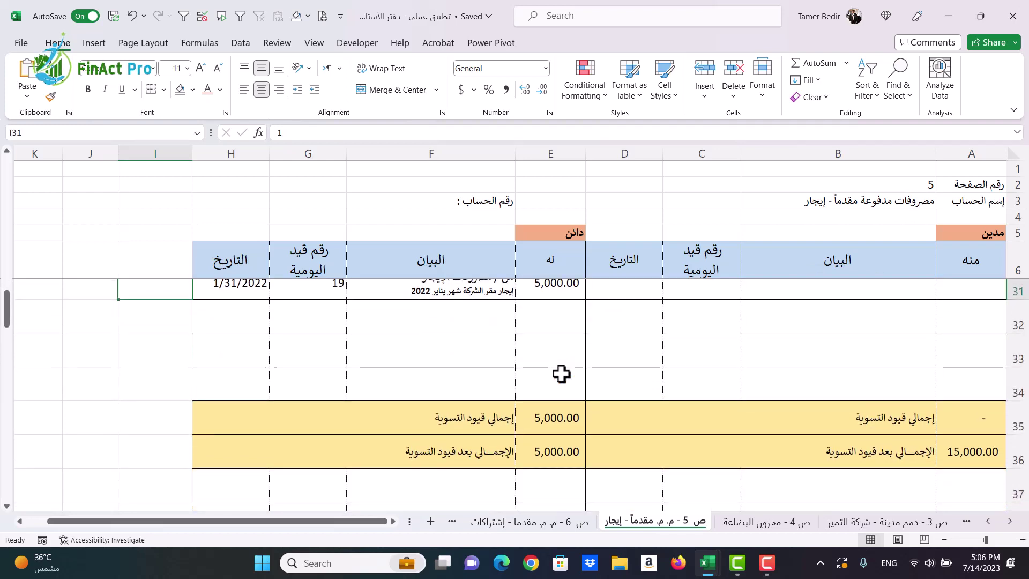
scroll(560, 374, "down", 2)
left_click(550, 426)
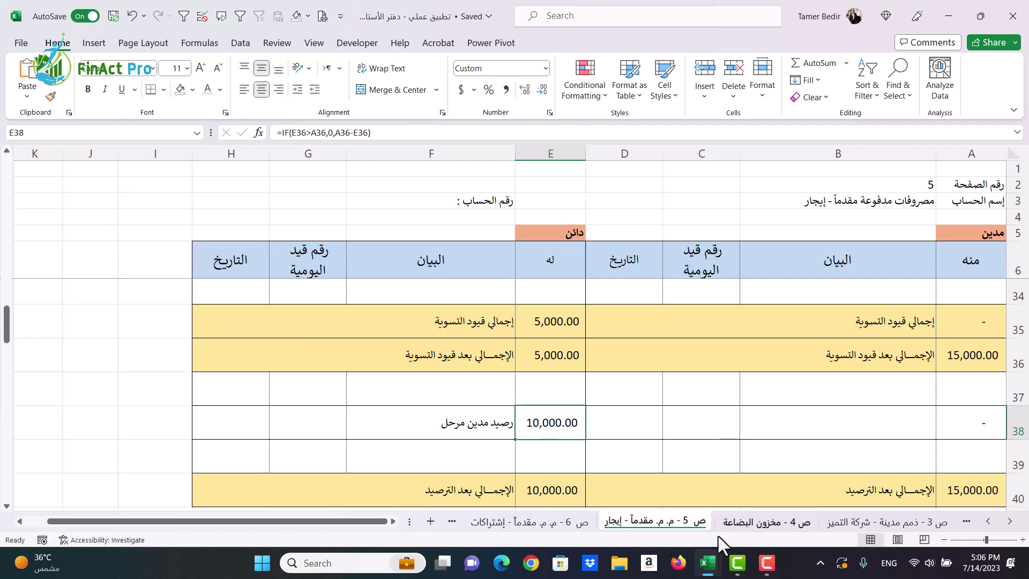
- Switch to the adjusted trial balance workbook and fill the prepaid rent row's adjustments by setting H36 to 1
mouse_move(706, 562)
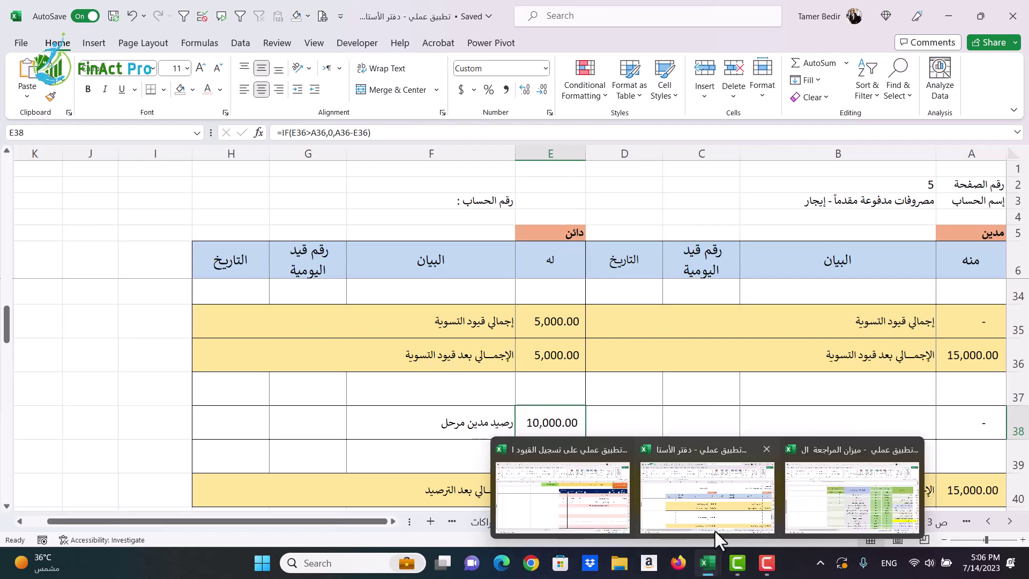
left_click(828, 513)
left_click(302, 334)
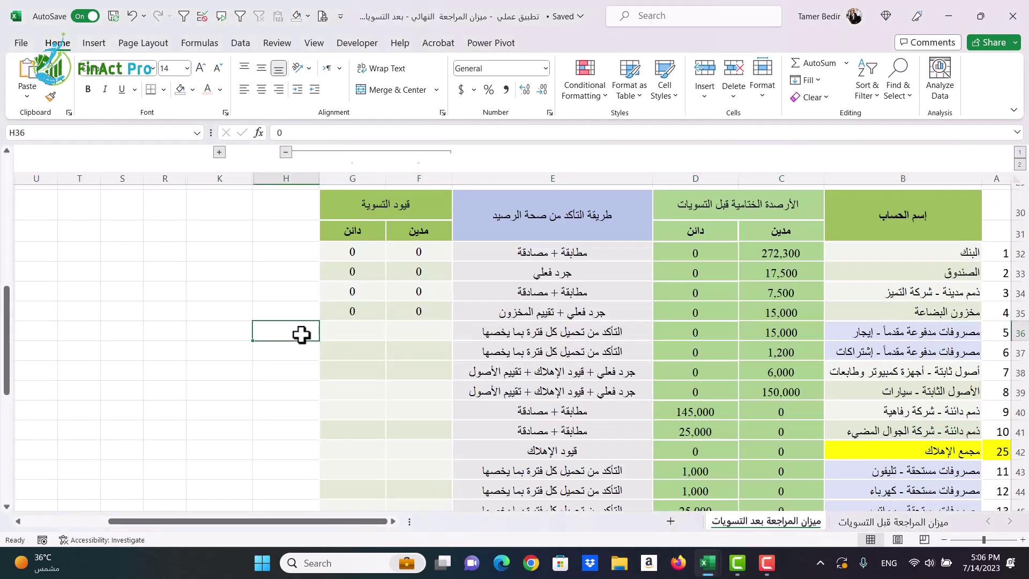
type("5000")
key("Return")
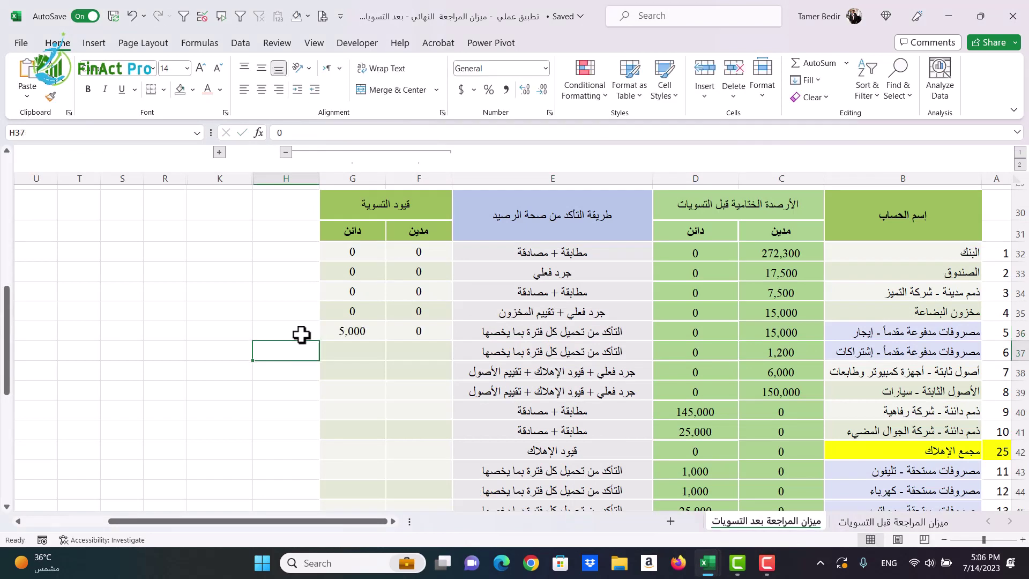
left_click(301, 334)
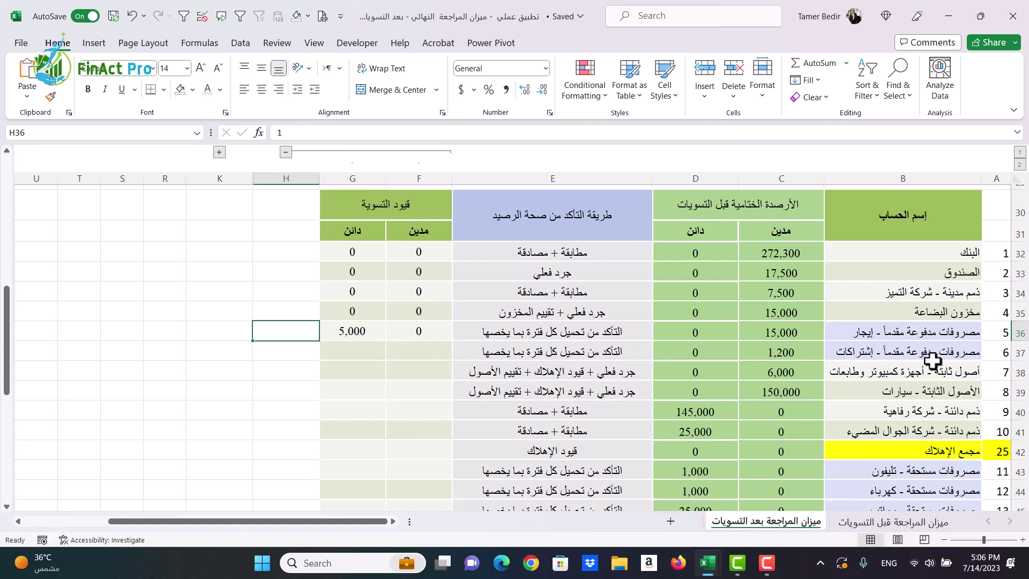
- Fill the rent expense row's adjustments in the adjusted trial balance by setting H56 to 1
left_click(948, 333)
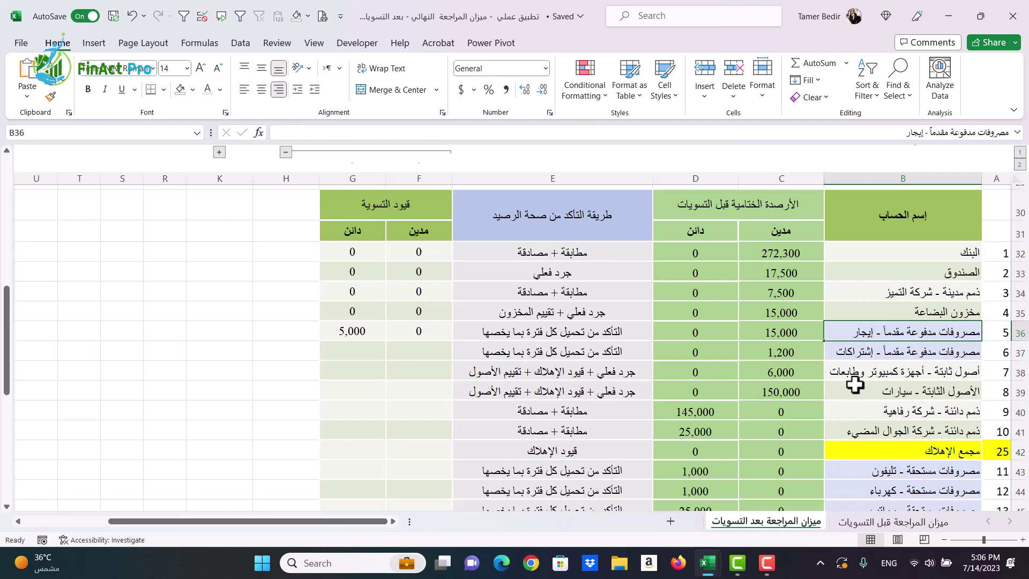
scroll(853, 384, "down", 4)
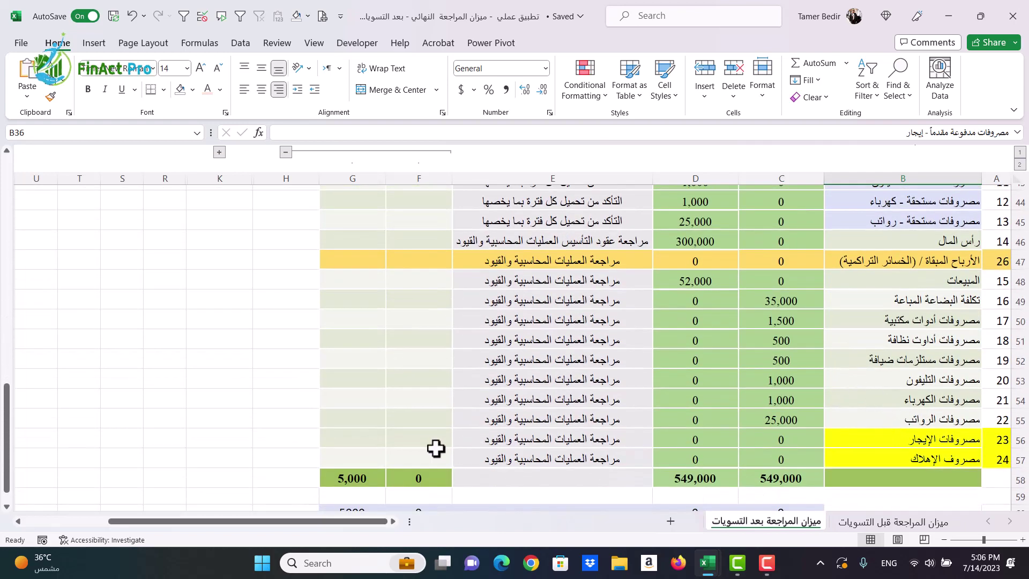
left_click(287, 440)
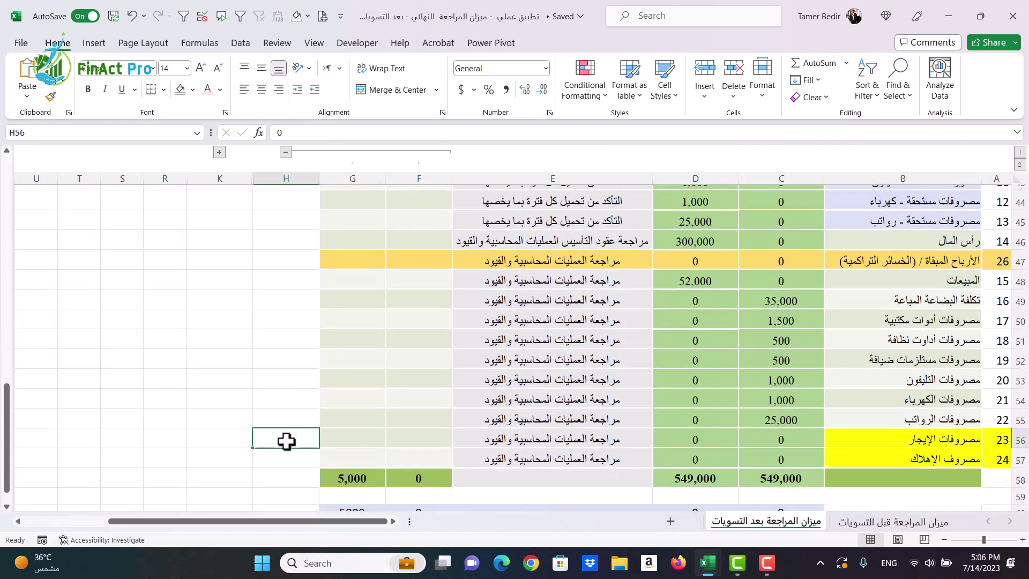
type("1")
key("Return")
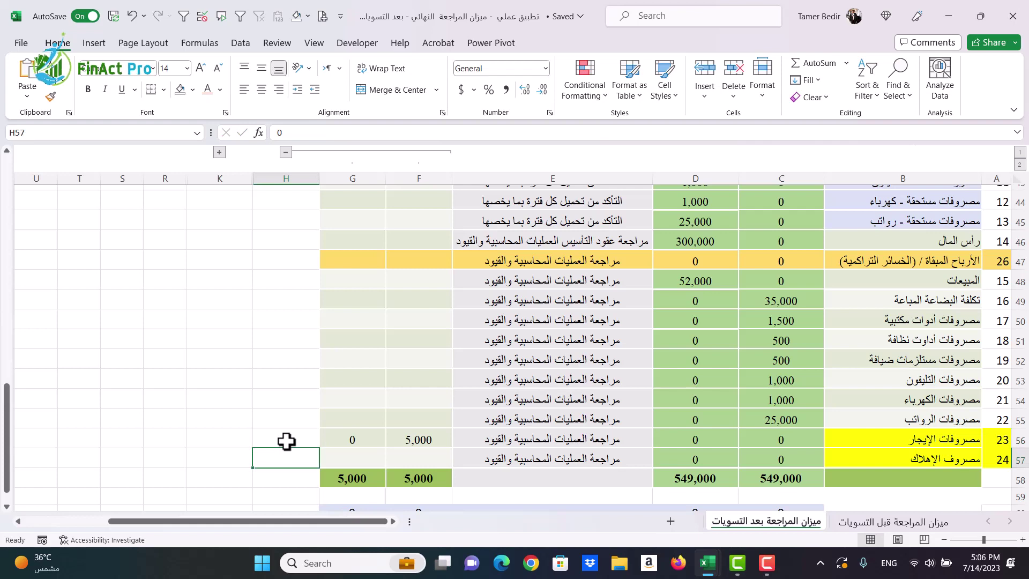
scroll(287, 441, "down", 1)
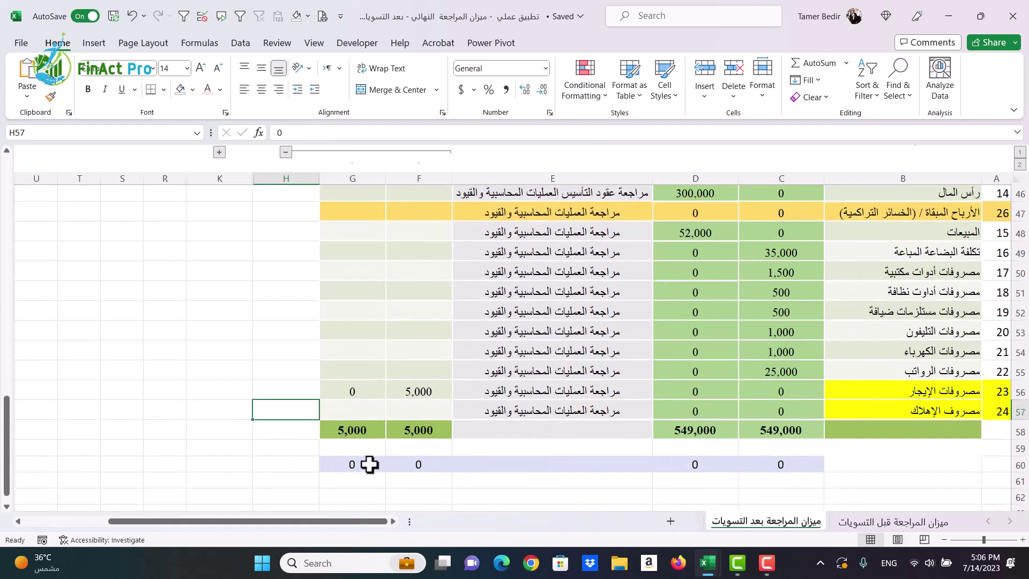
- Open the page 6 prepaid subscriptions sheet in the general ledger workbook and review the description and amount of its debit entry in row 7
scroll(344, 442, "up", 8)
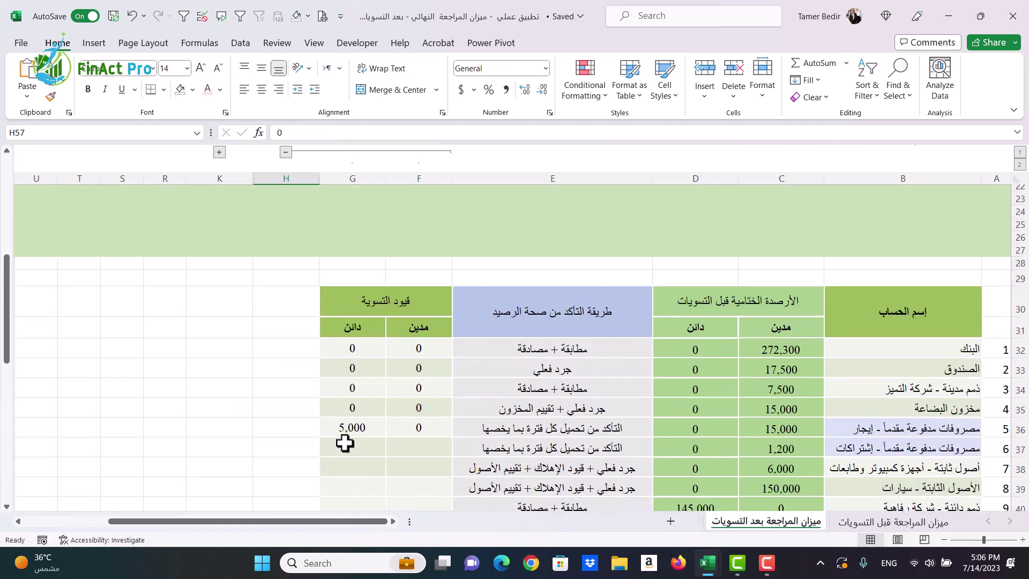
scroll(367, 468, "down", 1)
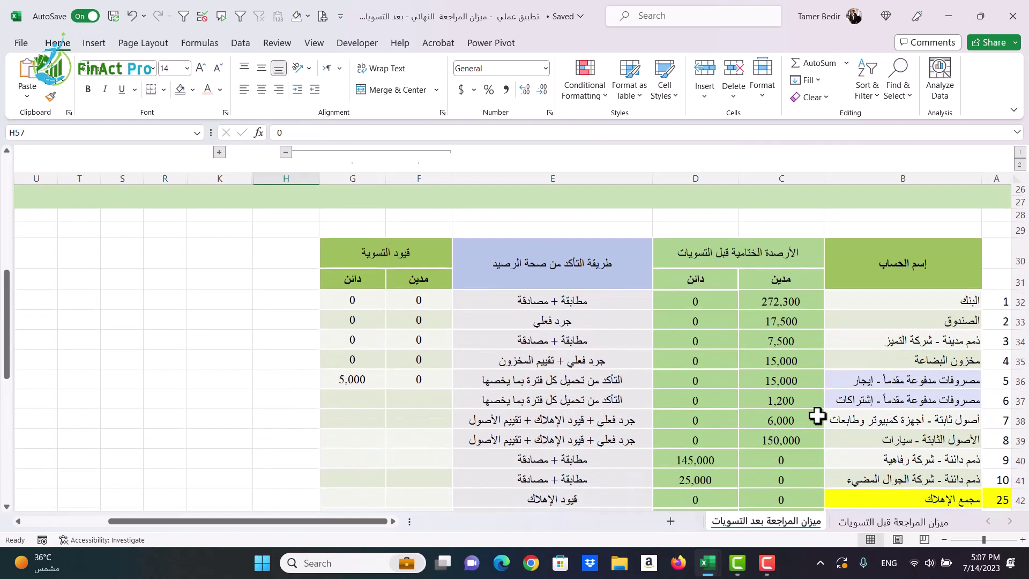
left_click_drag(866, 405, 362, 397)
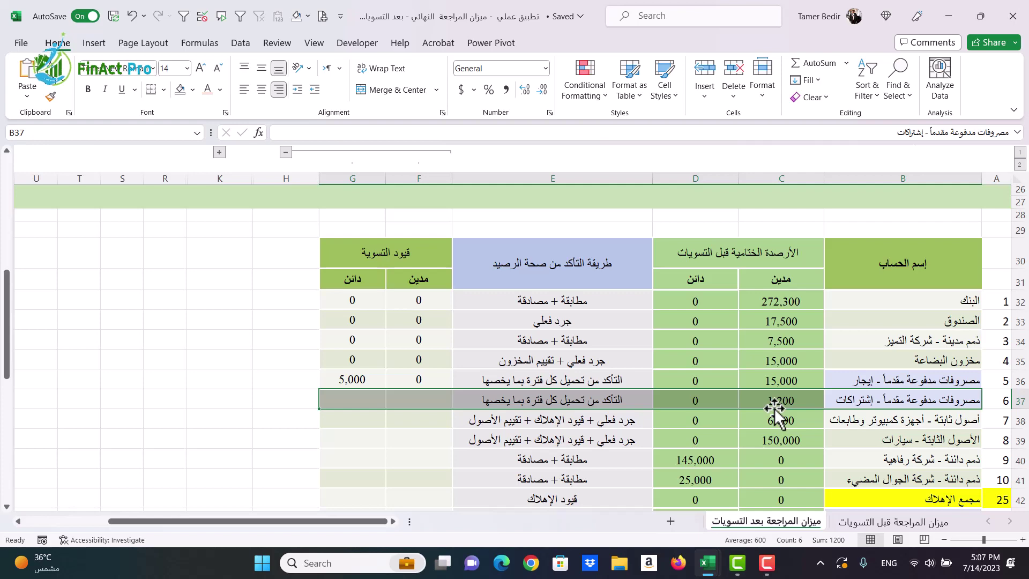
mouse_move(711, 559)
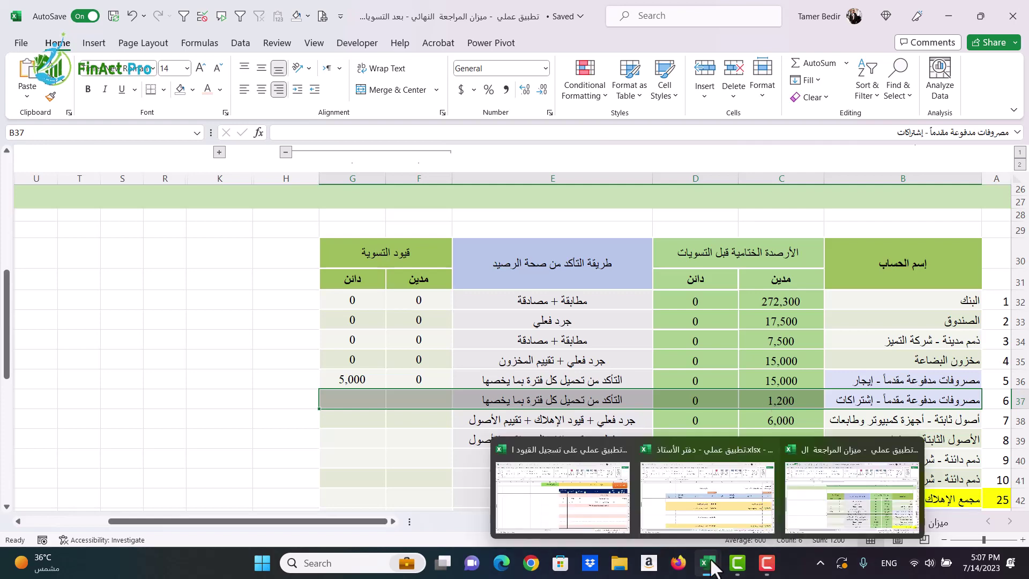
left_click(722, 522)
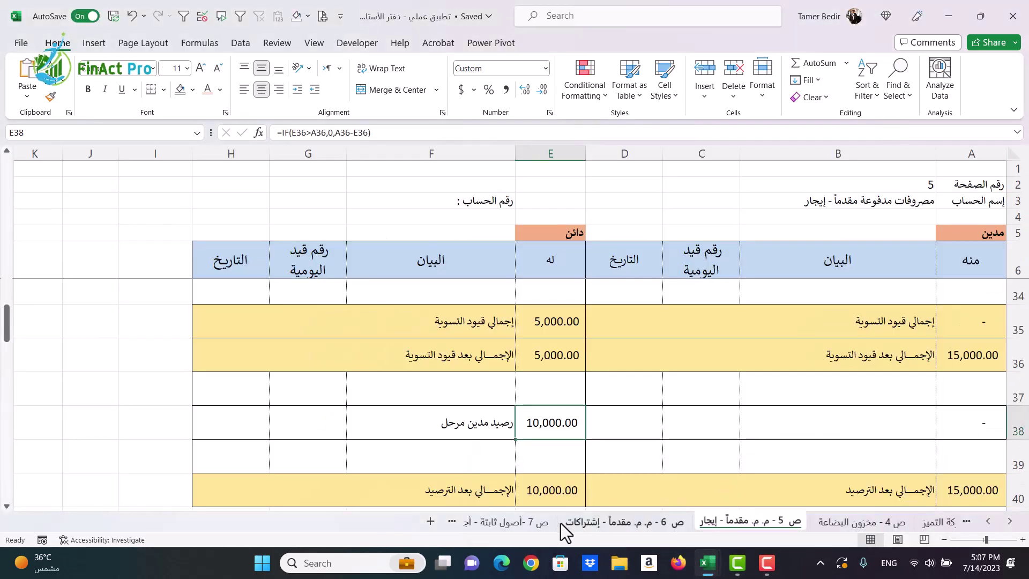
left_click(561, 523)
scroll(731, 390, "up", 2)
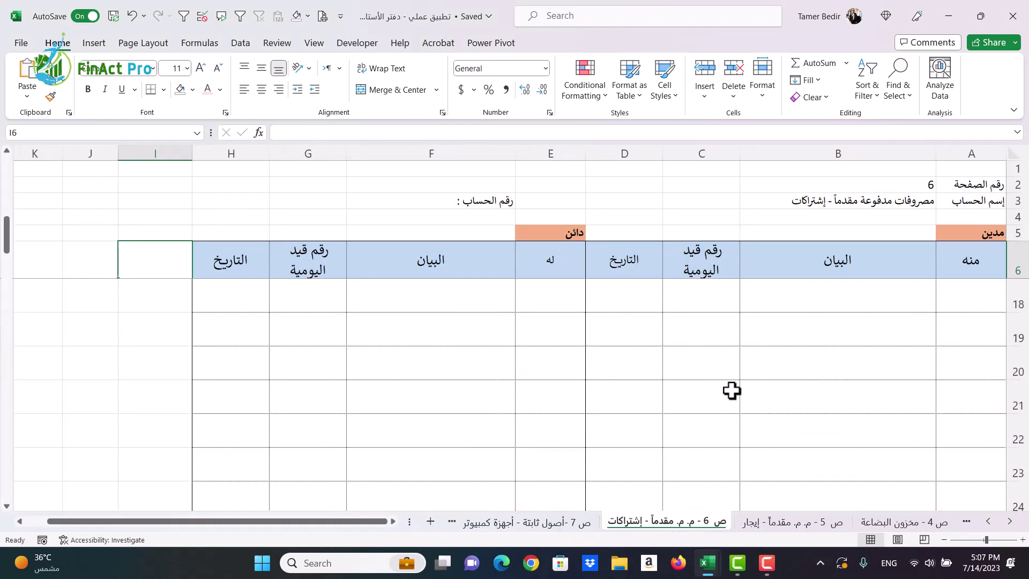
scroll(731, 391, "up", 4)
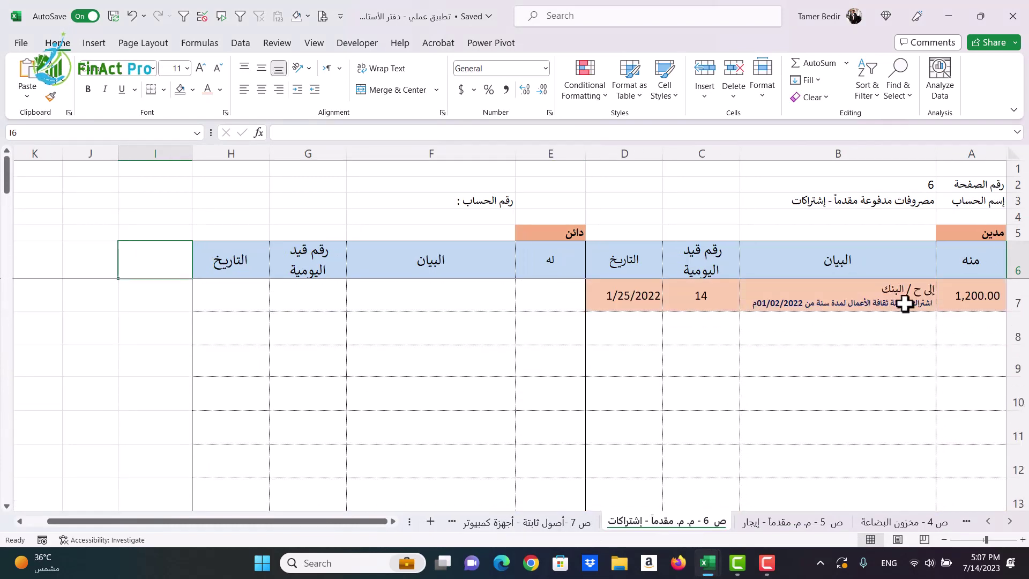
left_click(904, 303)
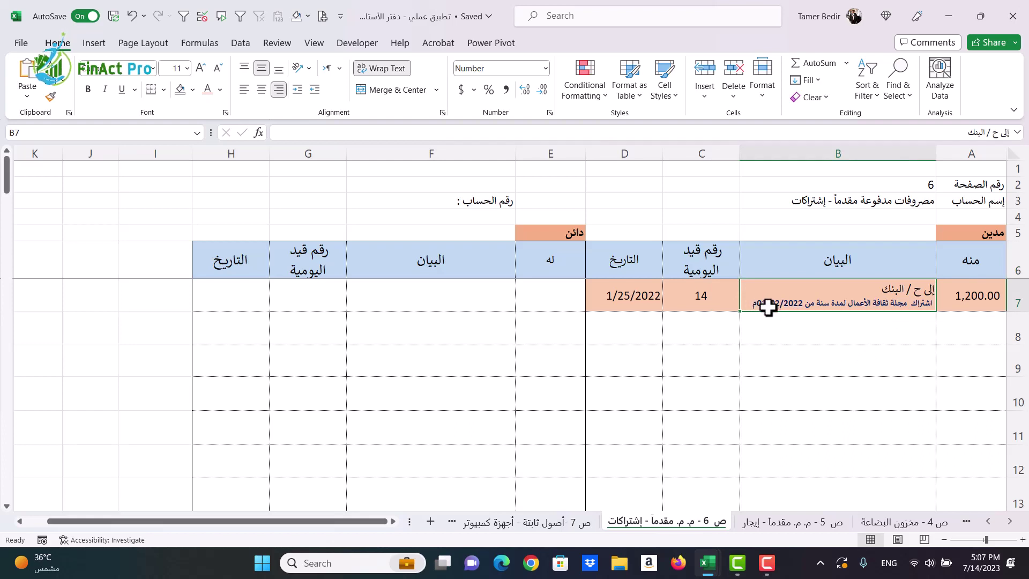
left_click(976, 298)
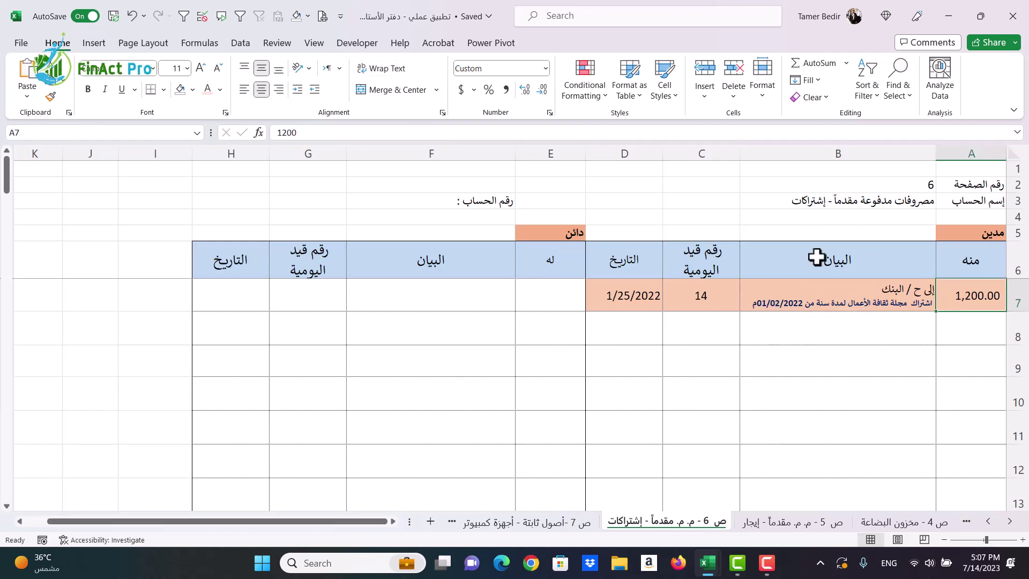
- Return to the adjusted trial balance workbook and fill the adjustments for prepaid subscriptions, computers and printers, and cars by setting H37, H38 and H39 to 1
mouse_move(707, 567)
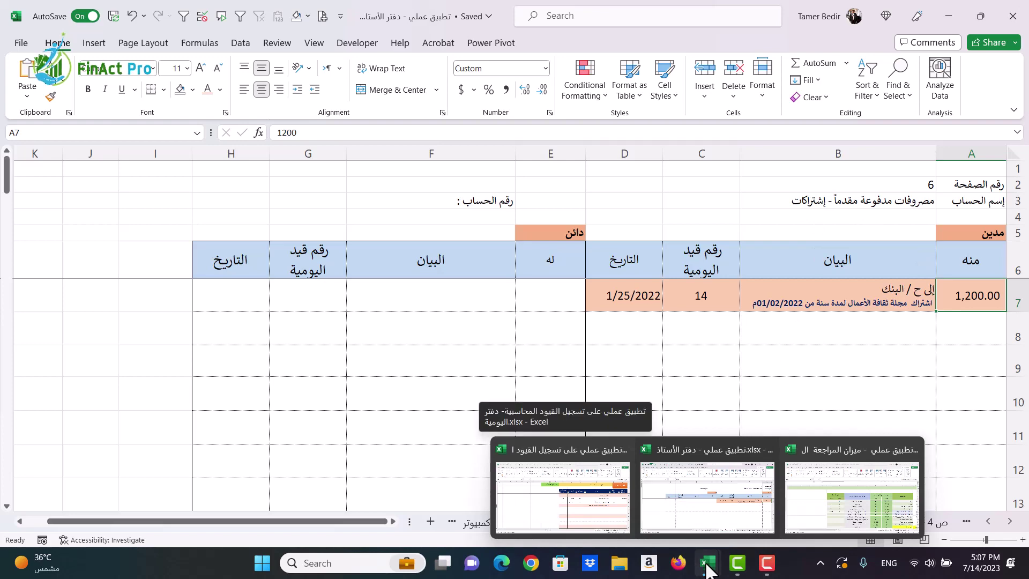
left_click(842, 518)
left_click(294, 400)
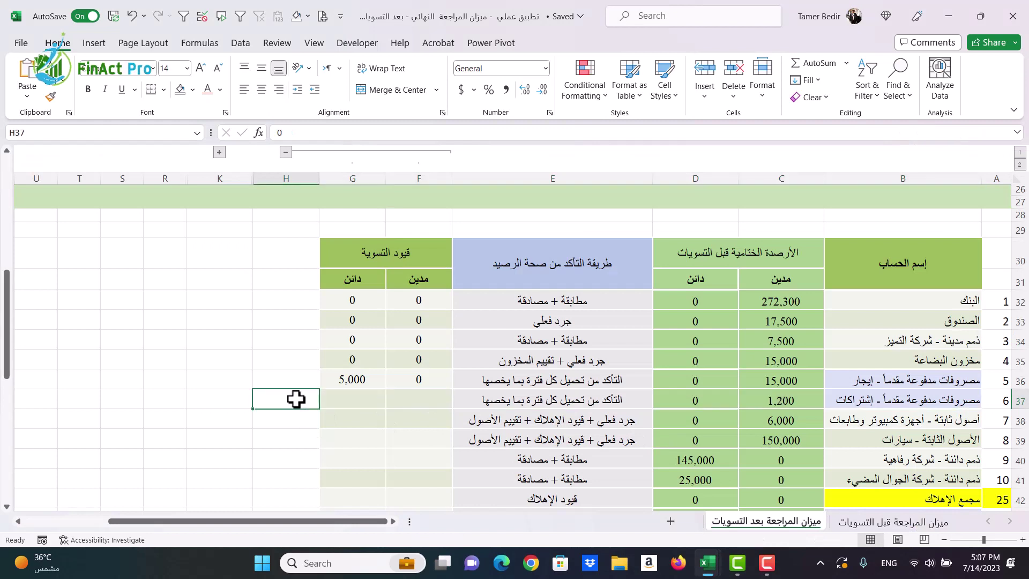
key("Return")
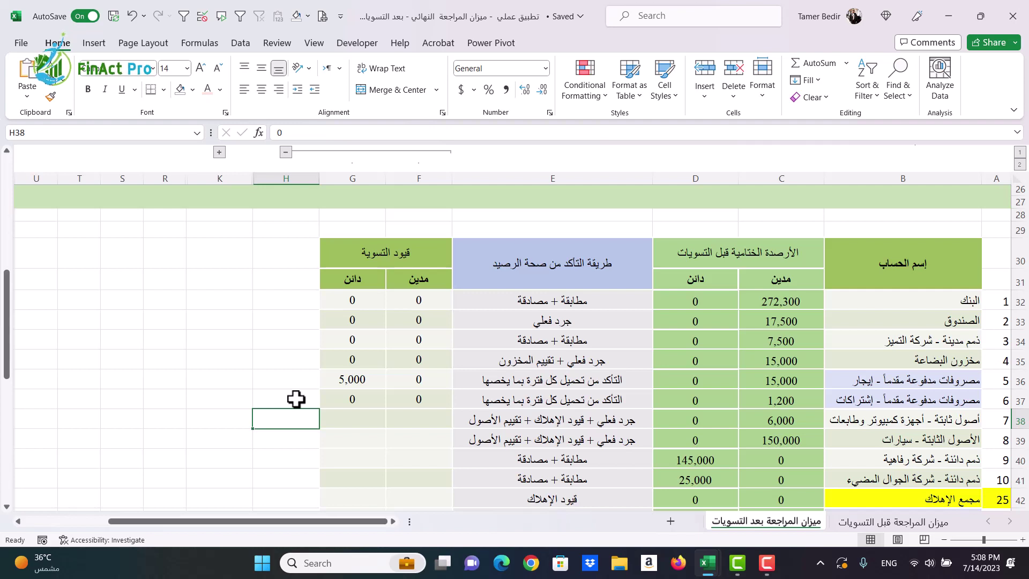
type("1")
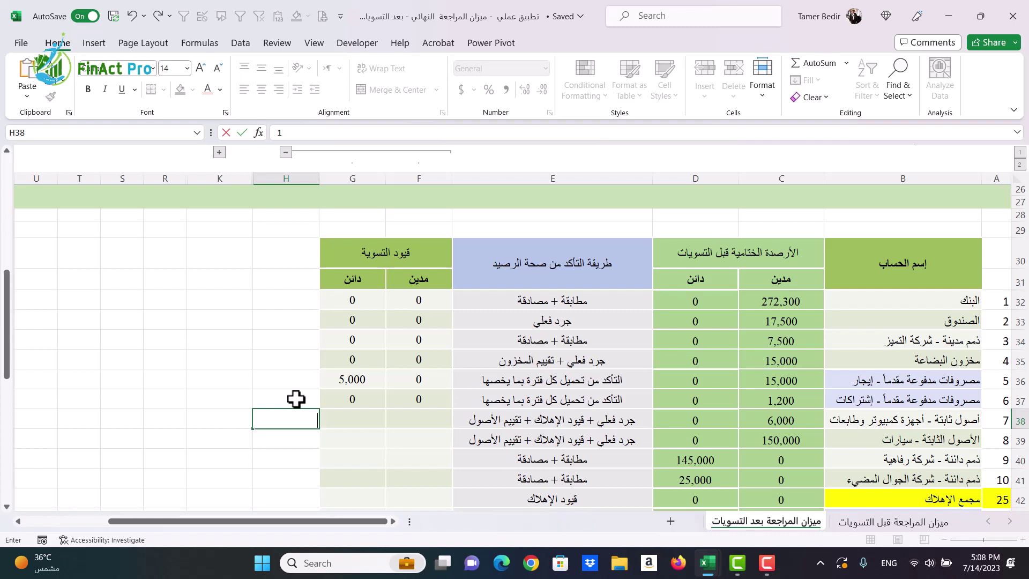
key("Return")
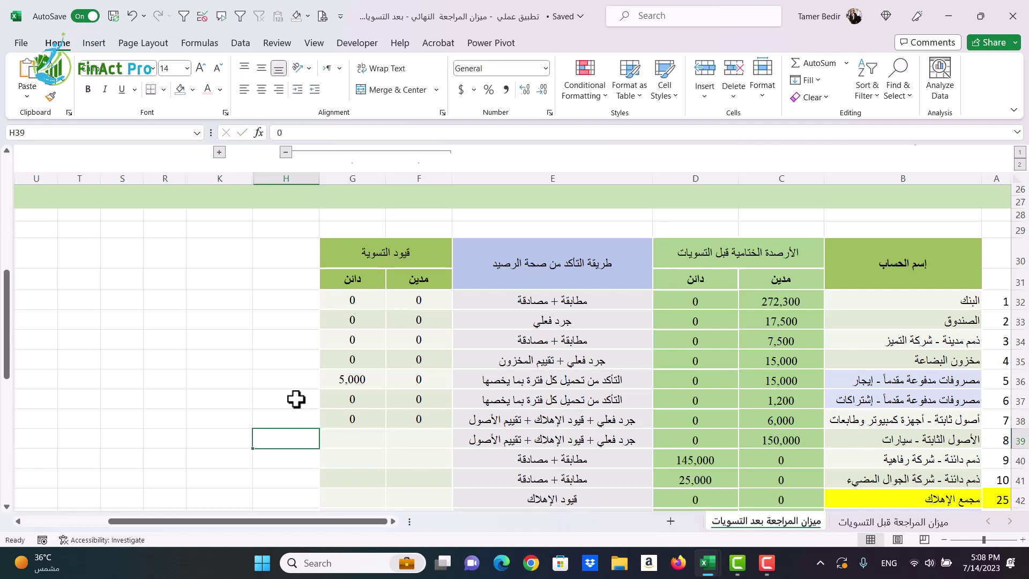
type("1")
key("Return")
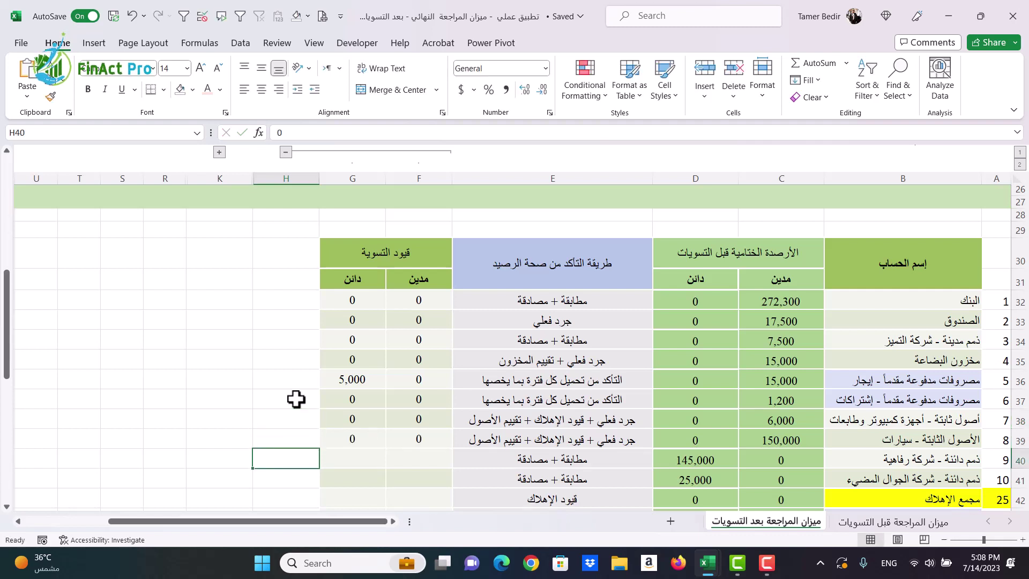
key("Down")
key("Down")
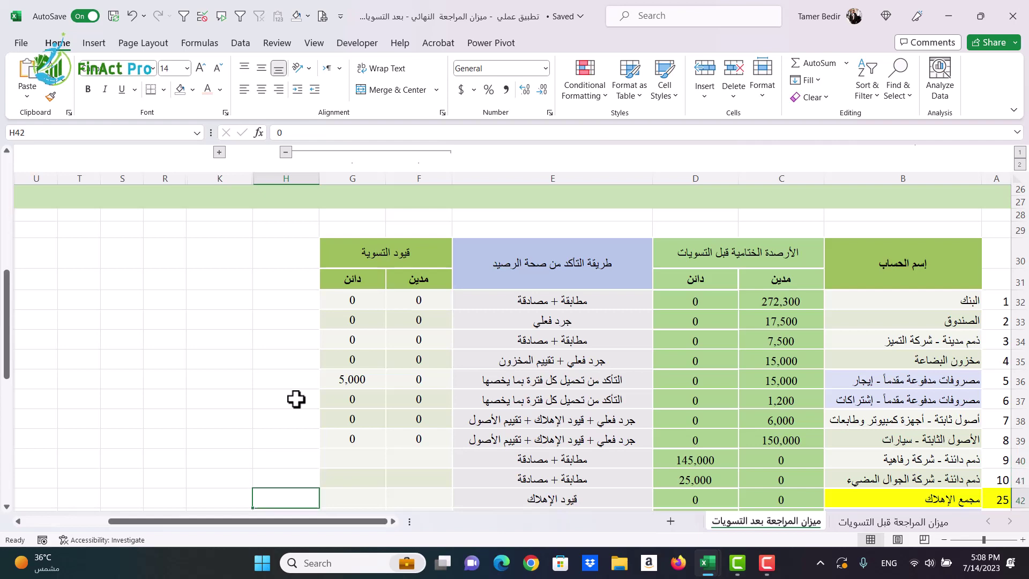
key("Down")
key("Down")
key("Down")
key("Up")
key("Up")
key("Up")
key("Up")
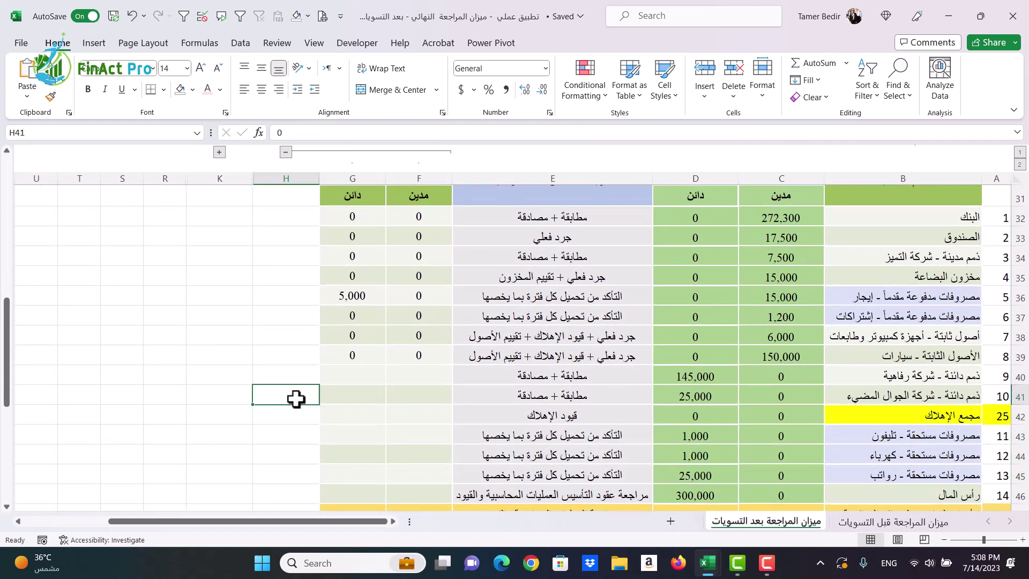
- Switch from the trial balance's fixed asset rows to the page 7 computers and printers sheet in the general ledger workbook
left_click(940, 336)
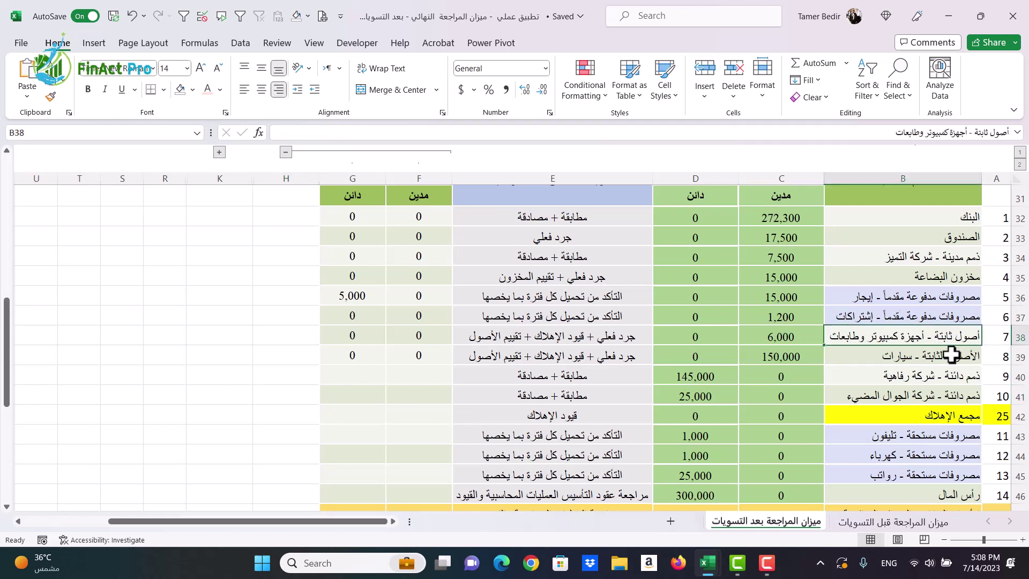
left_click(952, 356)
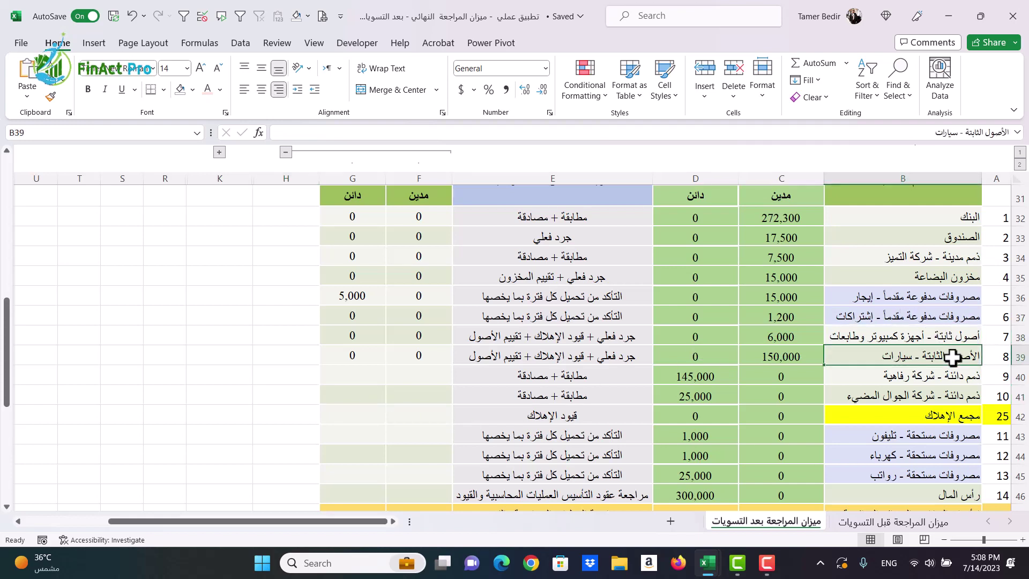
mouse_move(706, 575)
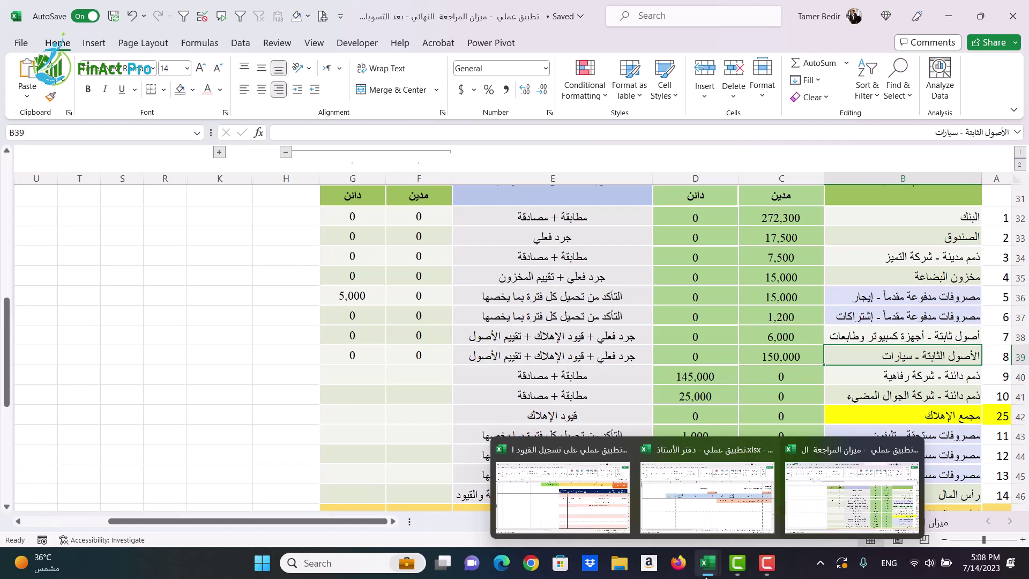
left_click(712, 525)
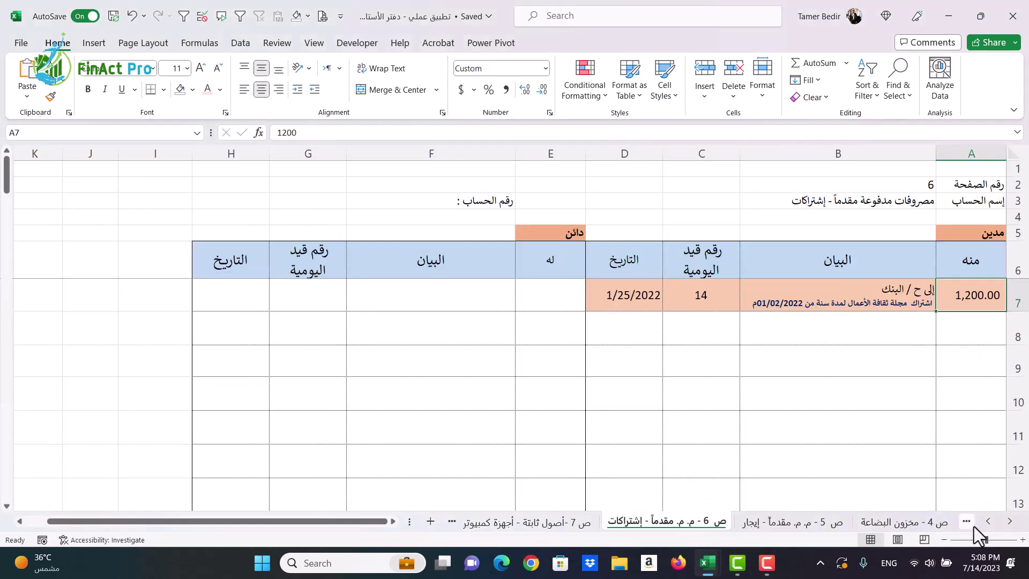
left_click(541, 524)
scroll(576, 431, "up", 2)
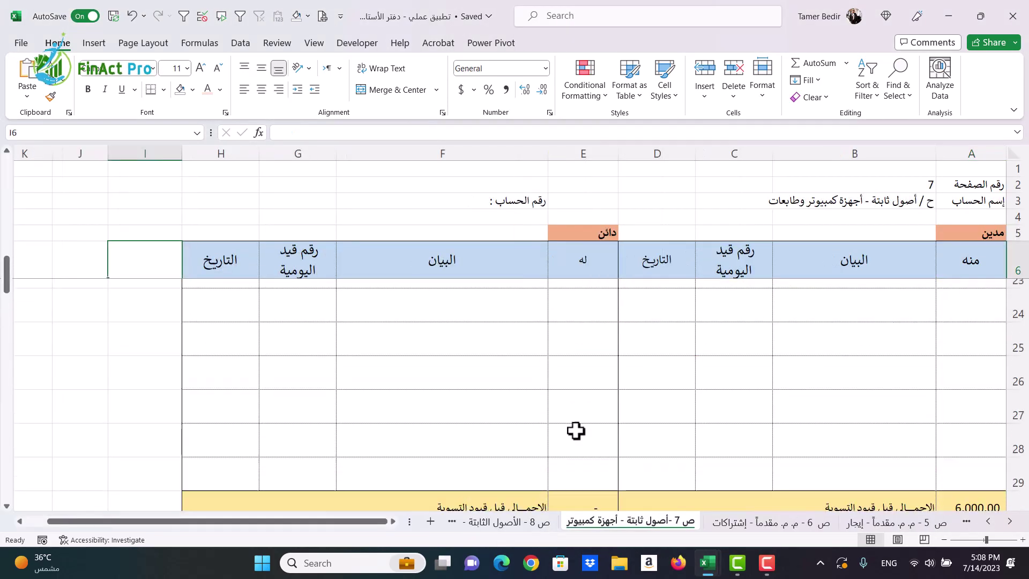
scroll(576, 430, "up", 5)
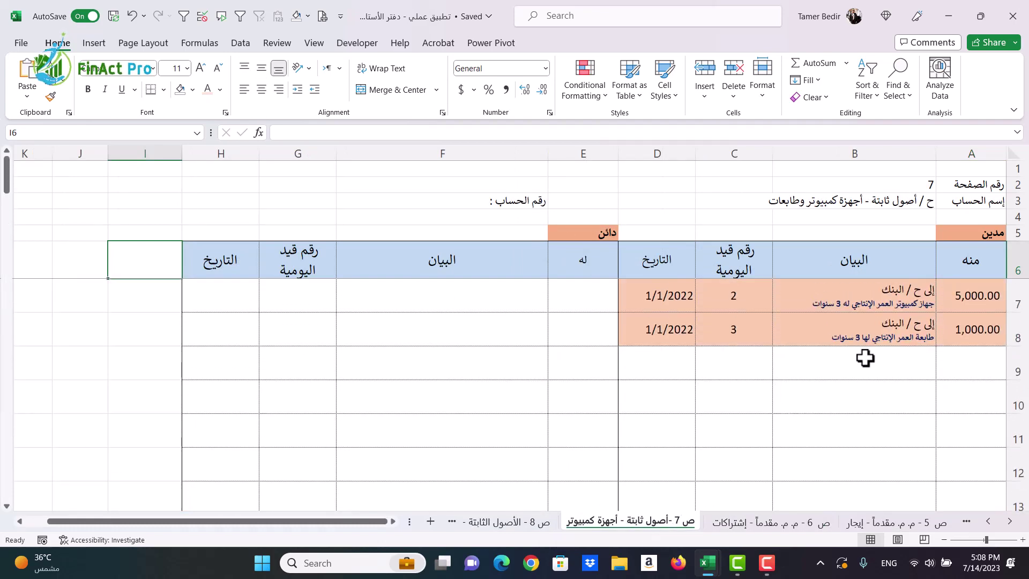
- Examine the amounts and useful lives of the computer entry in row 7 and the printer entry in row 8
left_click(890, 301)
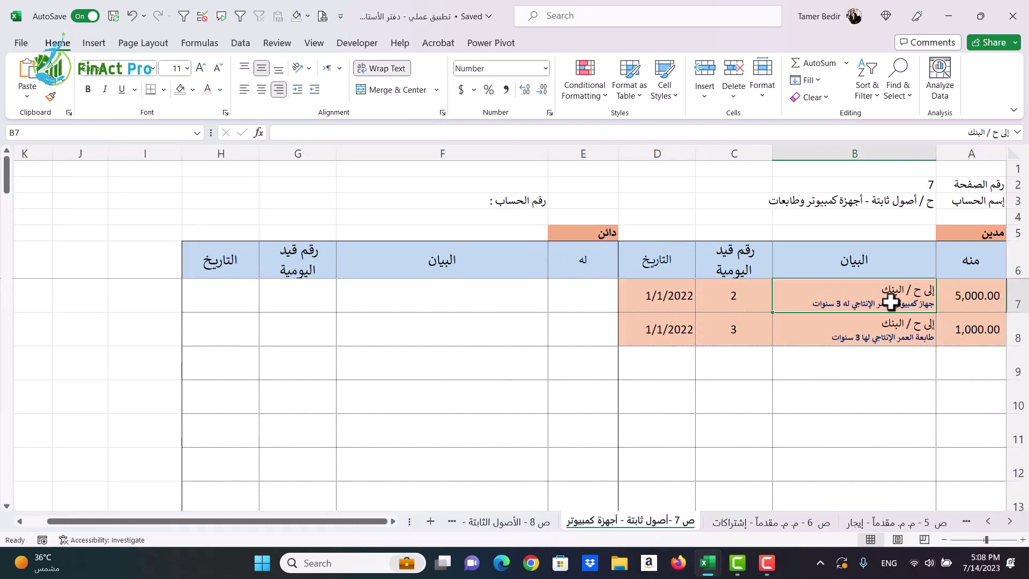
left_click(959, 298)
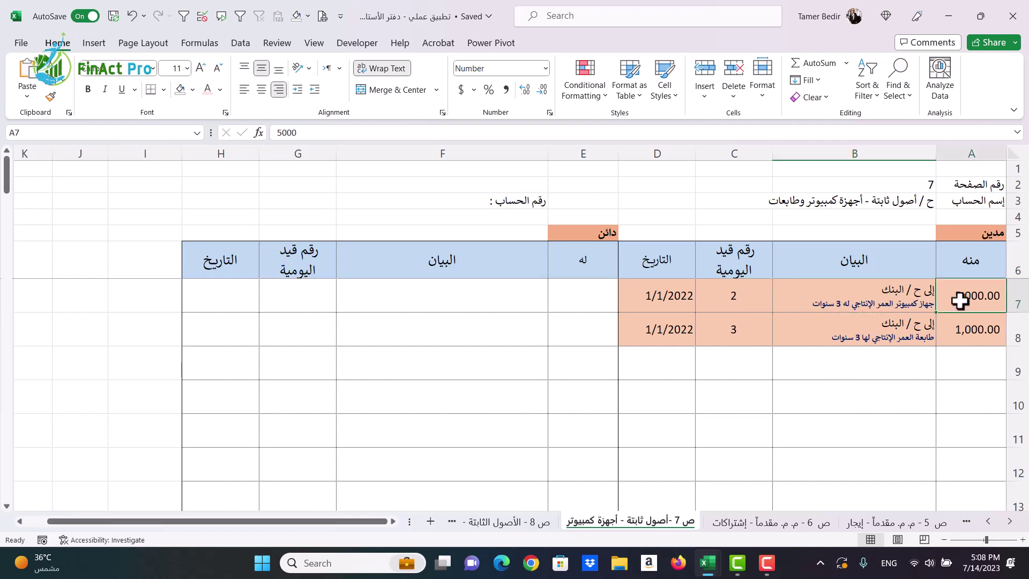
left_click(845, 306)
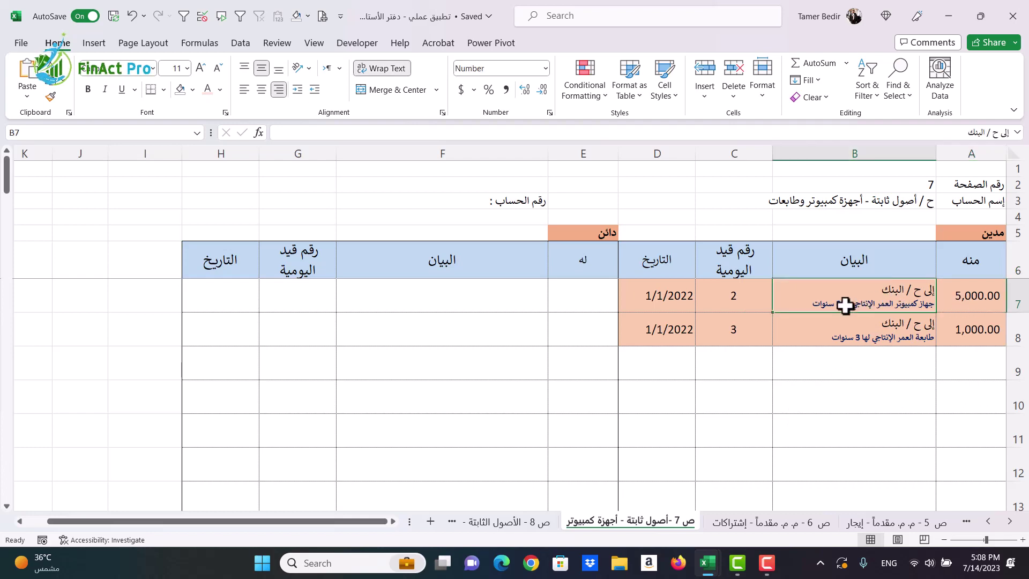
left_click(957, 329)
left_click(849, 339)
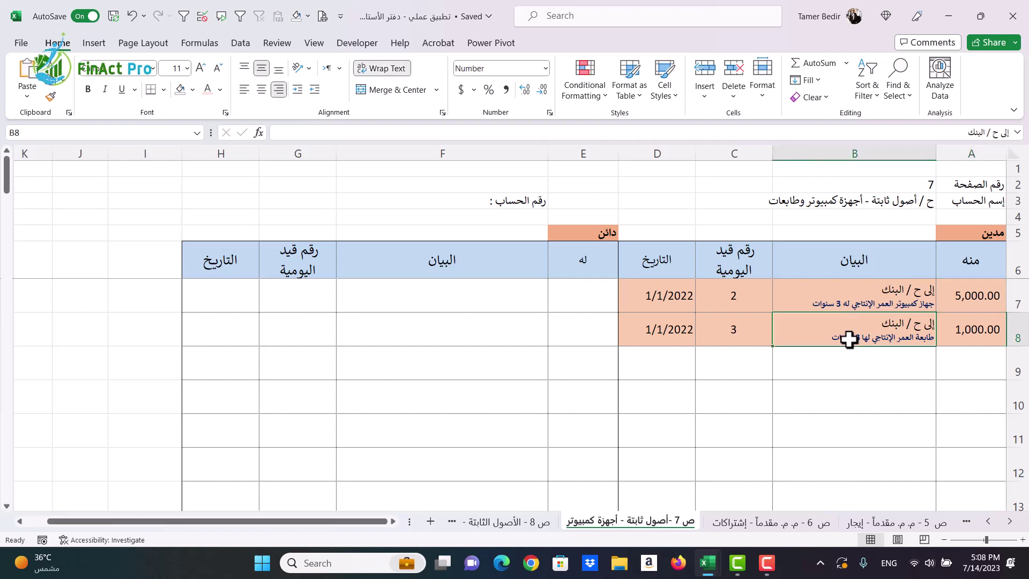
left_click(840, 301)
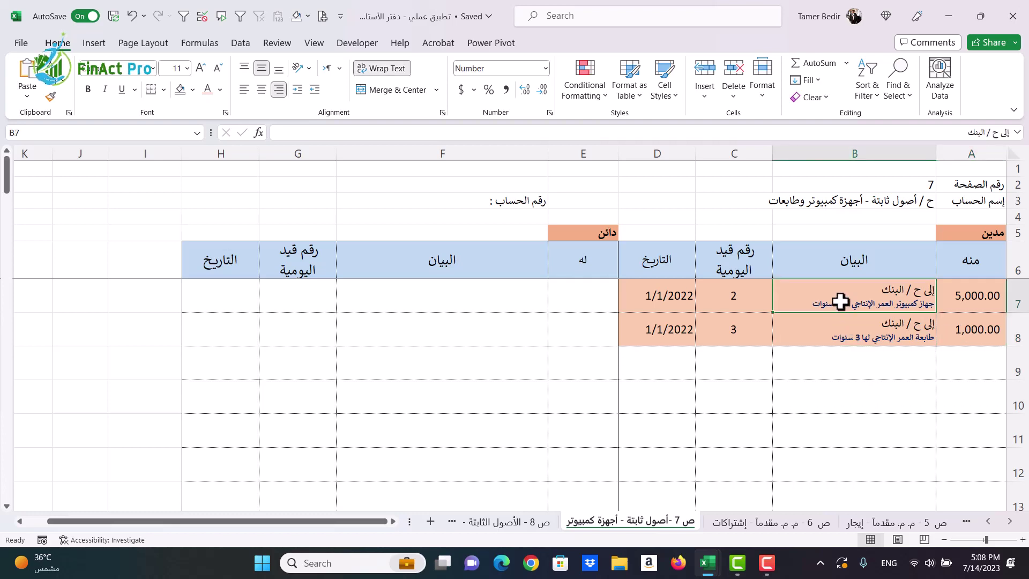
left_click(849, 339)
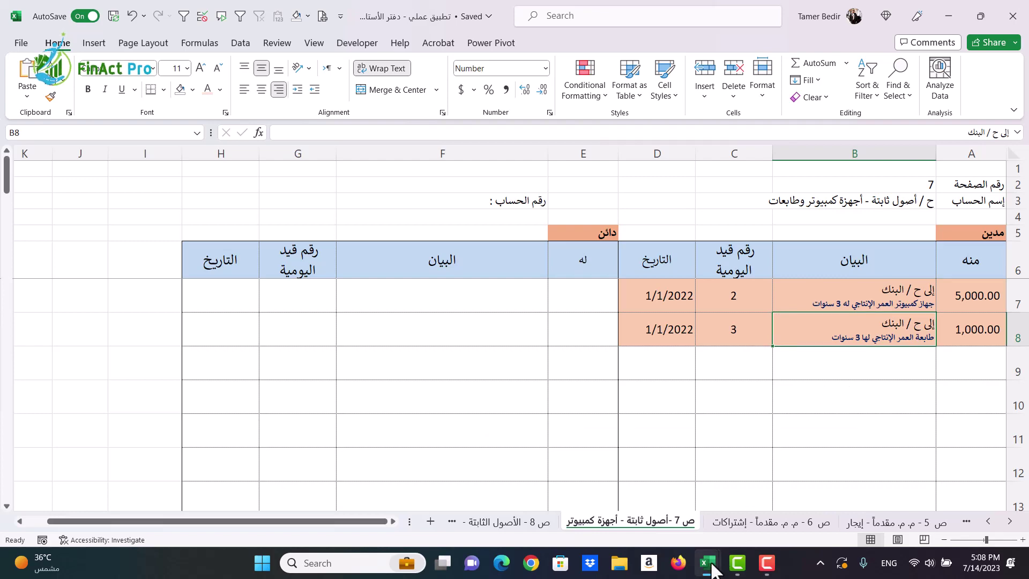
- Switch to the journal workbook and examine the blank entry rows 71 to 73 below the January rent entry
mouse_move(711, 567)
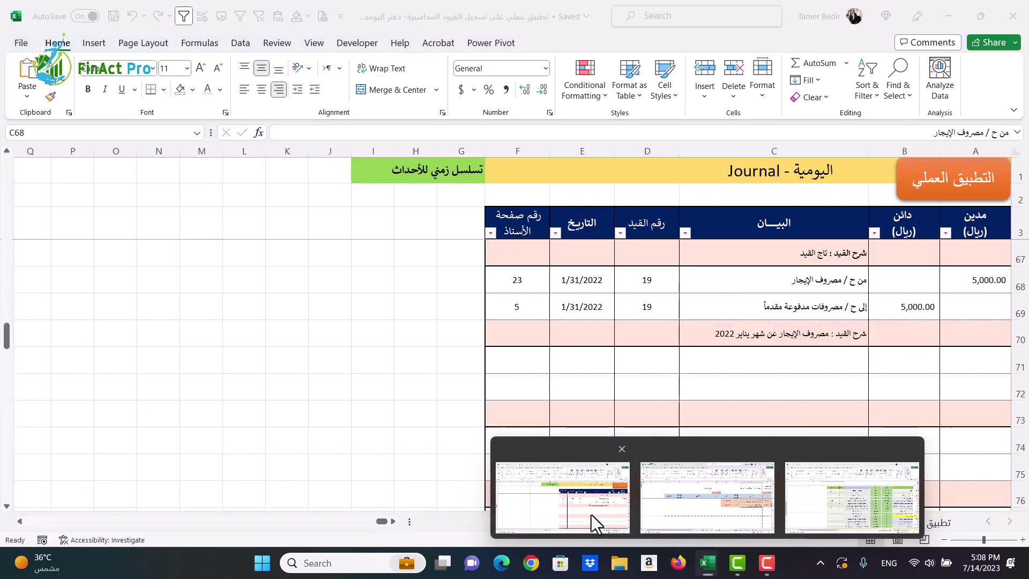
left_click(590, 514)
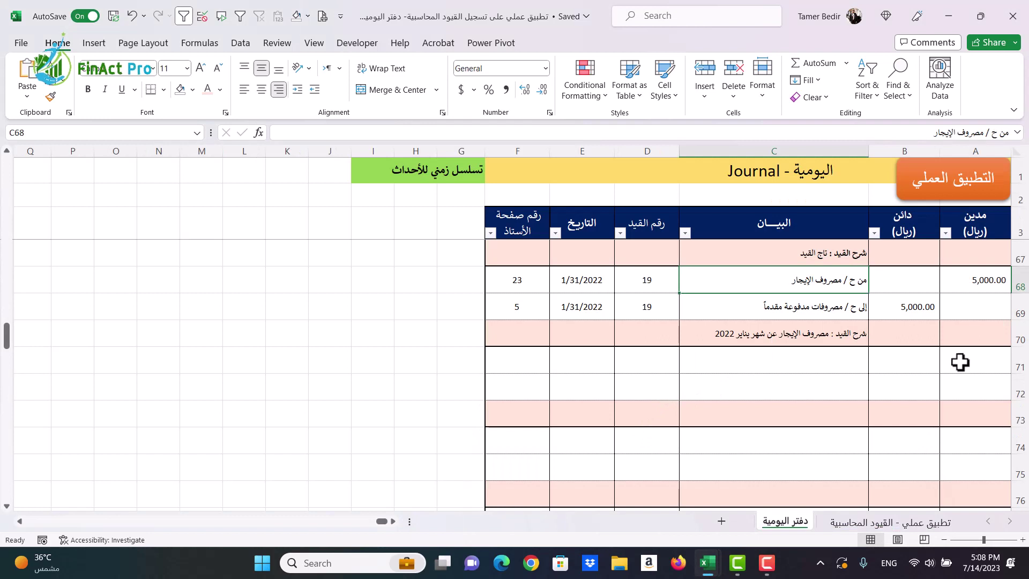
left_click_drag(959, 361, 517, 408)
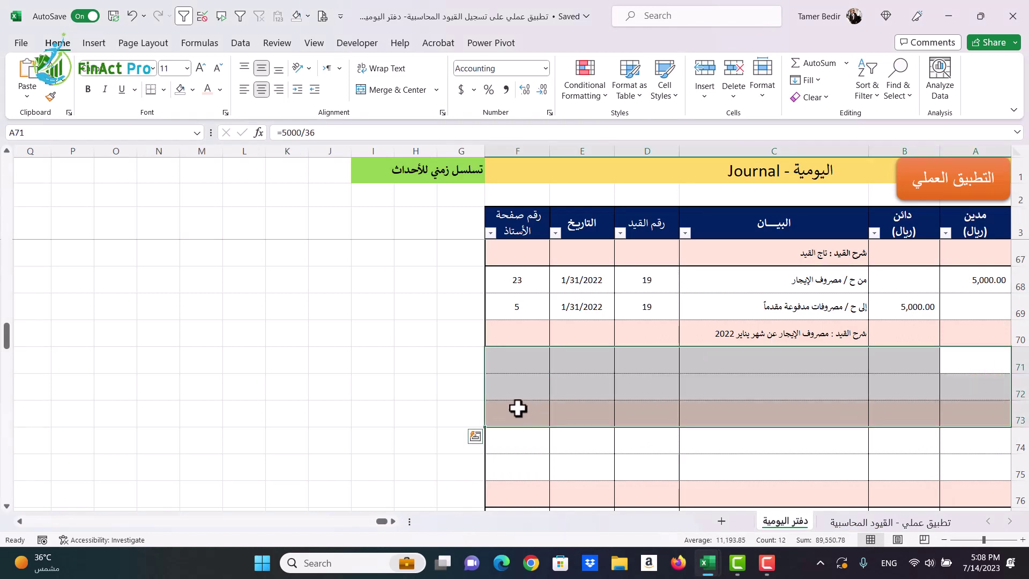
left_click(459, 363)
- Return to the ledger's page 7 sheet and enter the computer's cost 5000 in J7 and its life in months =3*12 in J8
mouse_move(707, 563)
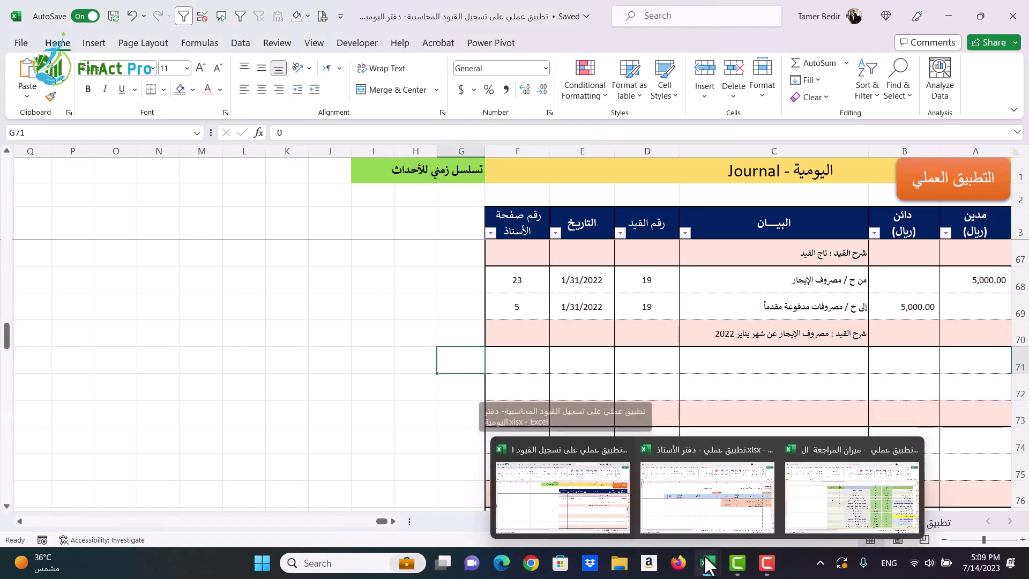
left_click(695, 501)
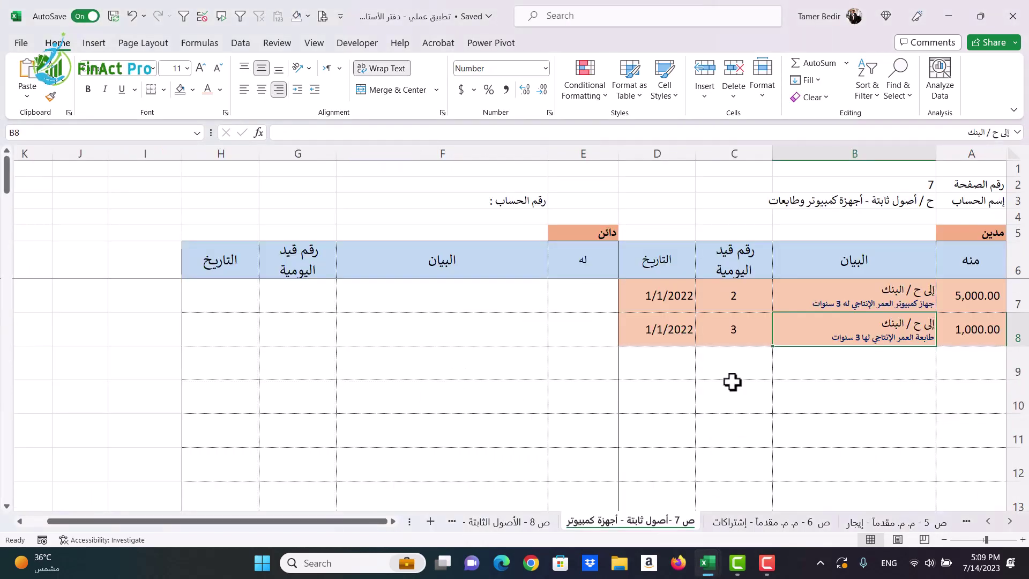
left_click(91, 299)
type("5000")
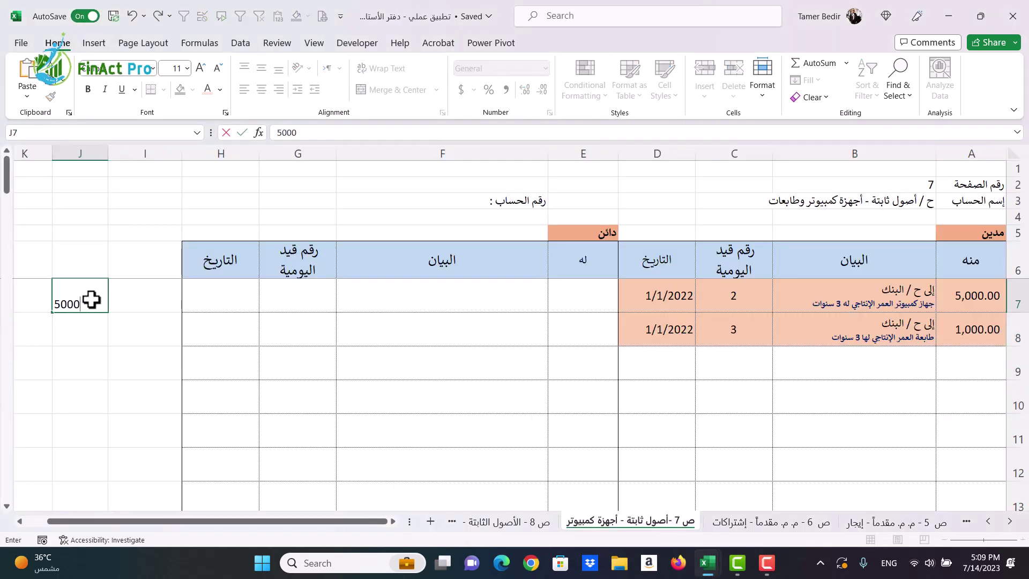
key("Return")
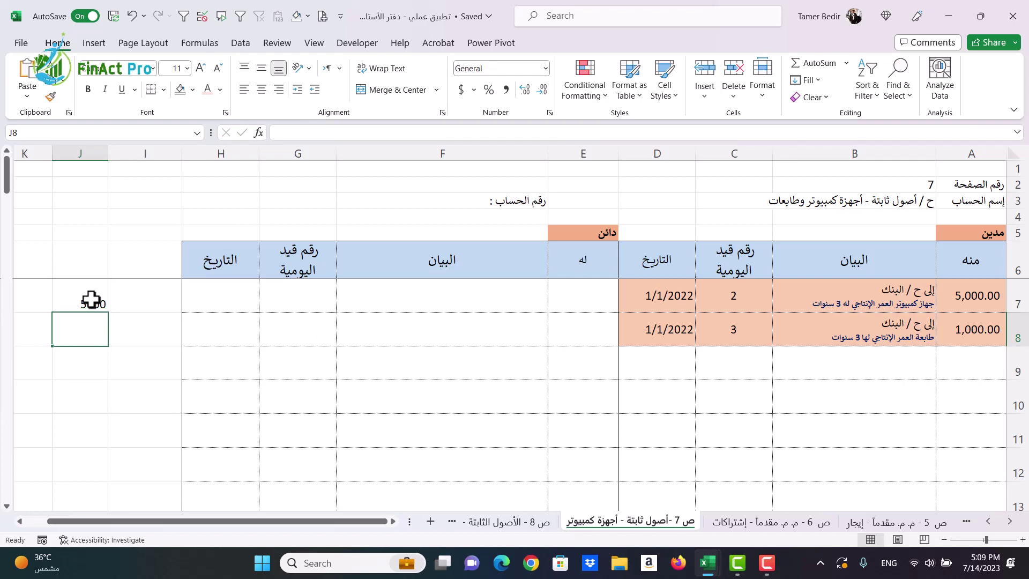
type("=3*12")
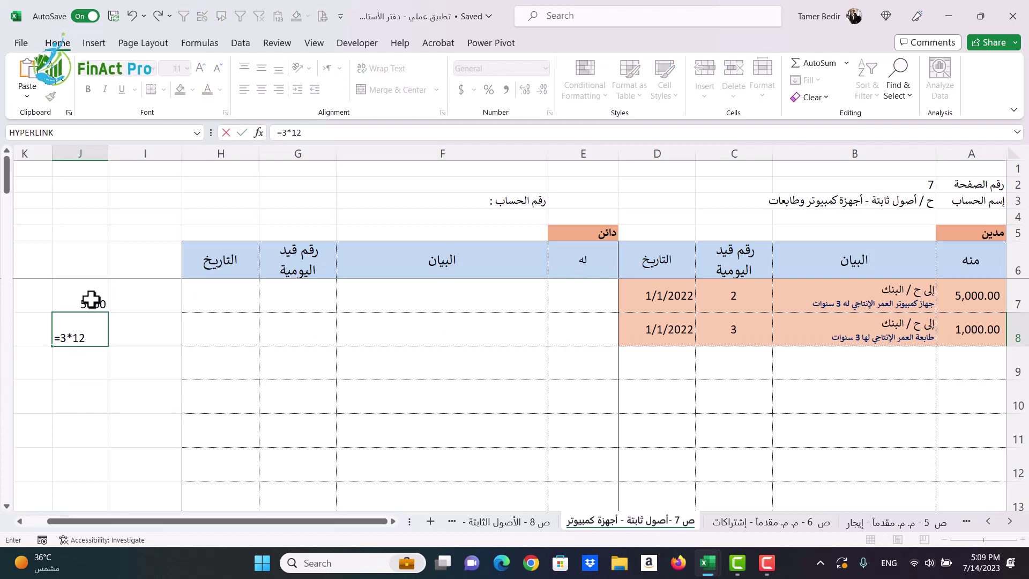
key("Return")
- Calculate the computer's monthly depreciation in J9 with =J7/J8 and apply the comma number style to it
type("=")
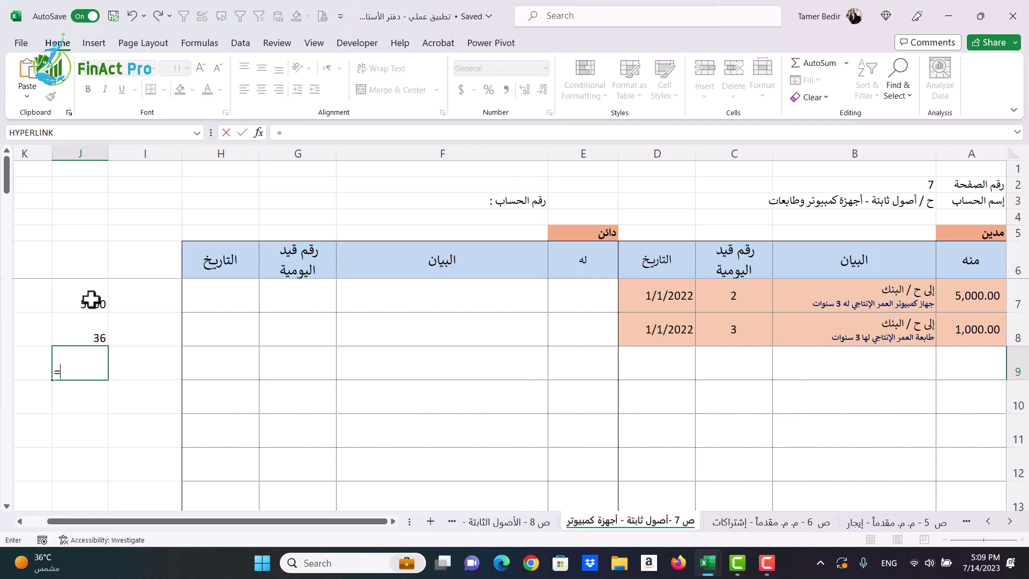
key("Up")
key("Up")
type("/")
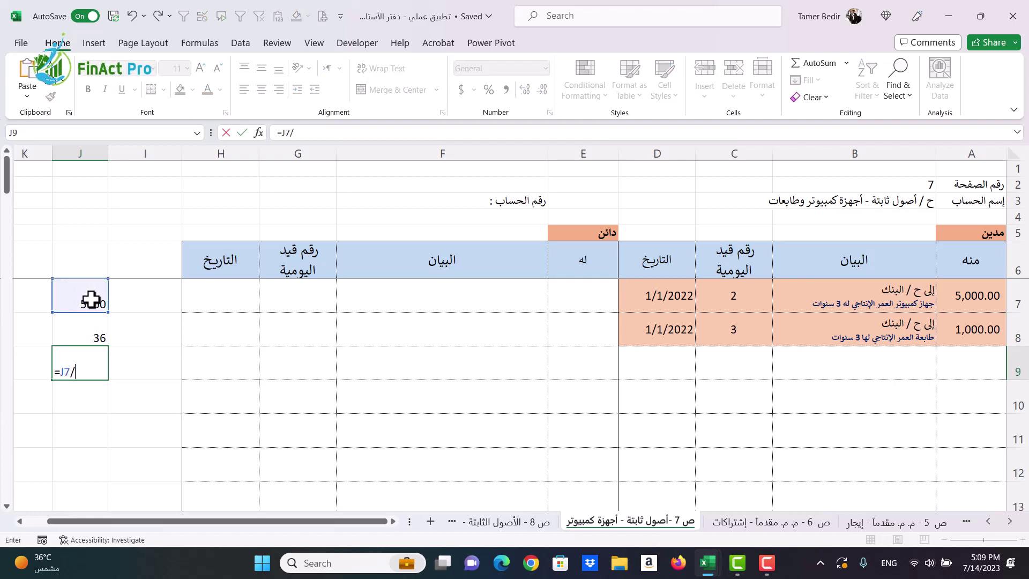
key("Up")
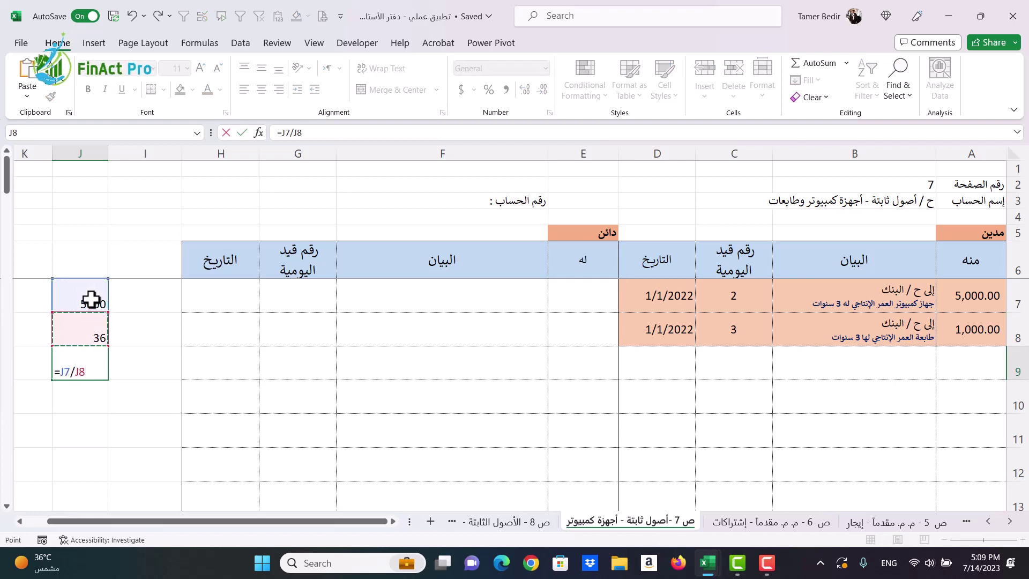
key("Return")
key("Up")
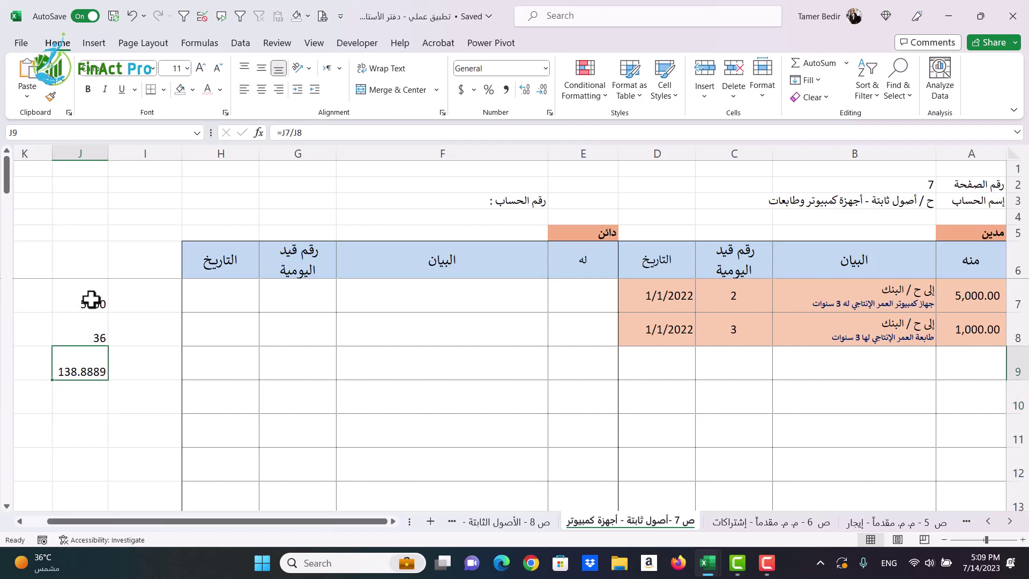
left_click(501, 96)
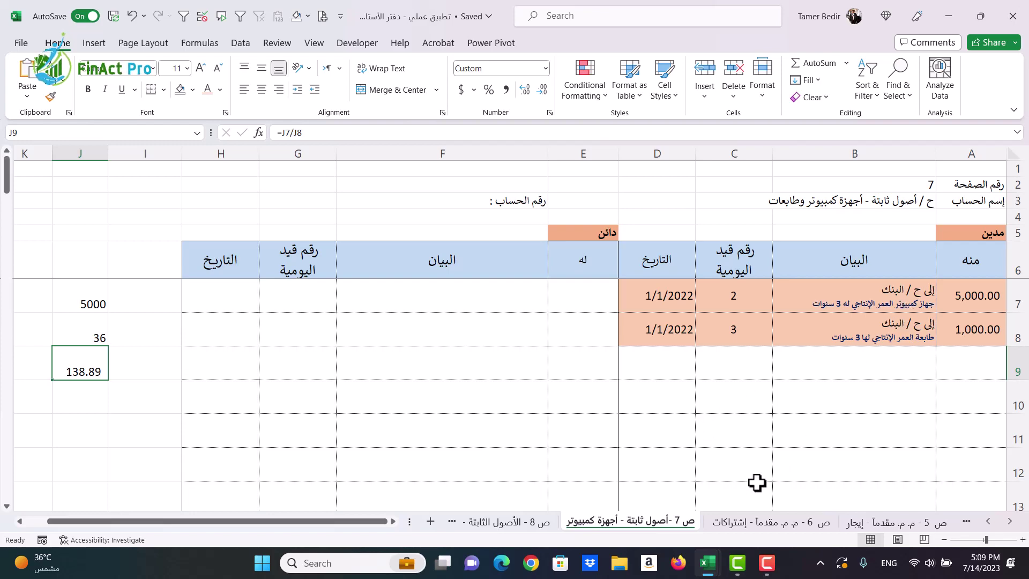
- Record the computer's January 2022 depreciation entry, number 20, in journal rows 71 to 73 by setting G71 to 1
mouse_move(708, 563)
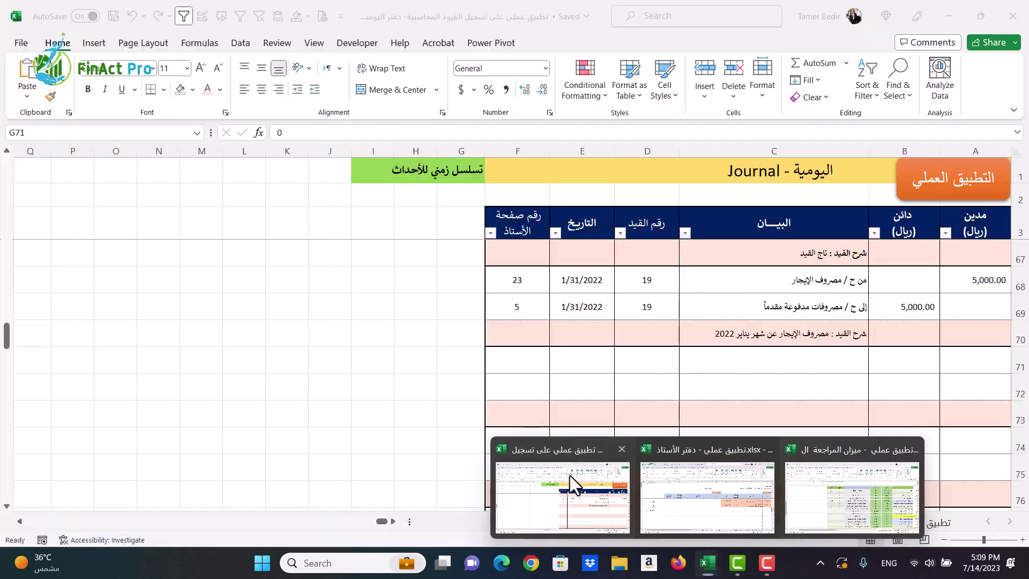
left_click(570, 474)
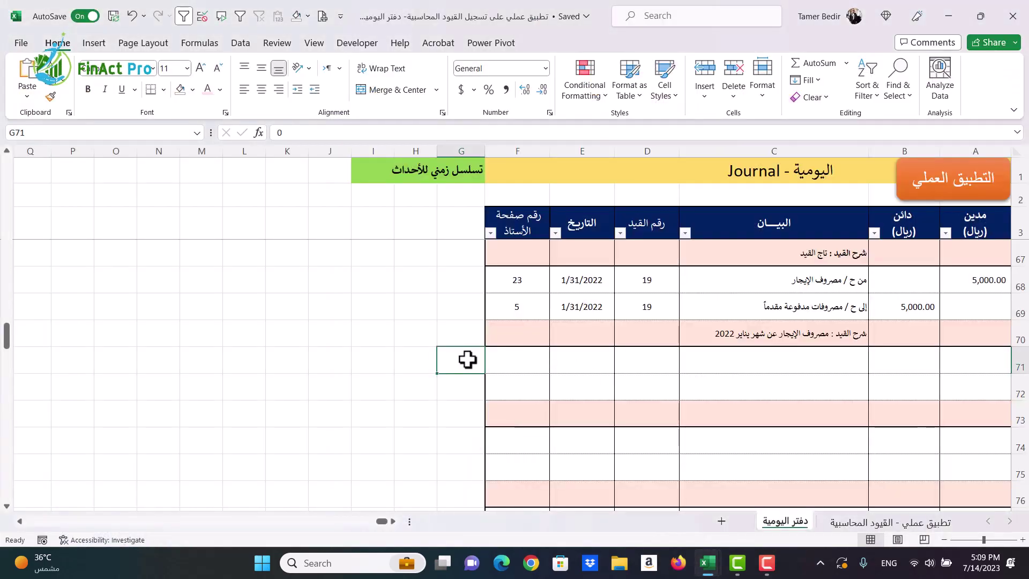
type("1")
key("Return")
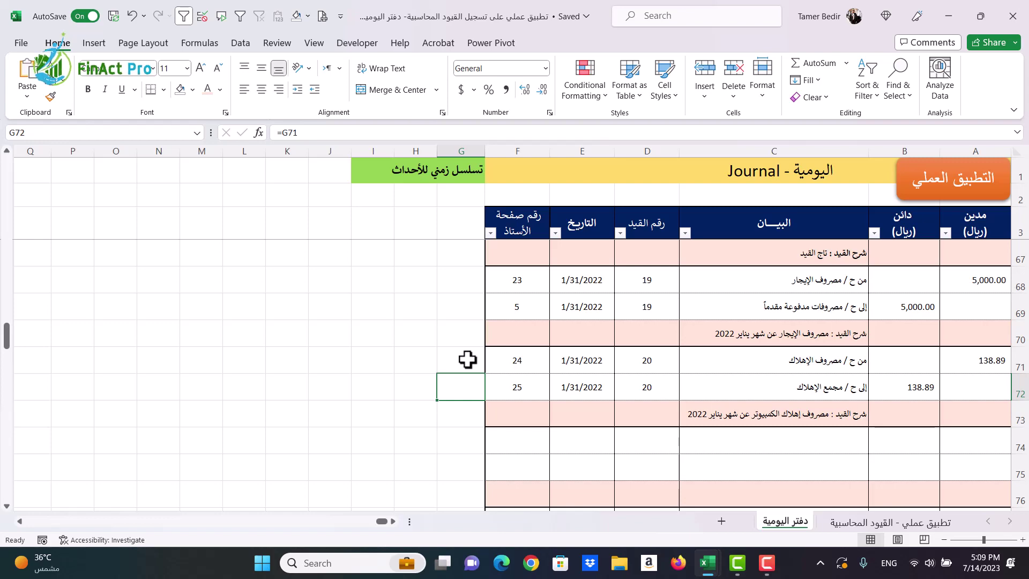
- Switch to the general ledger workbook and open the page 24 depreciation expense sheet
mouse_move(705, 560)
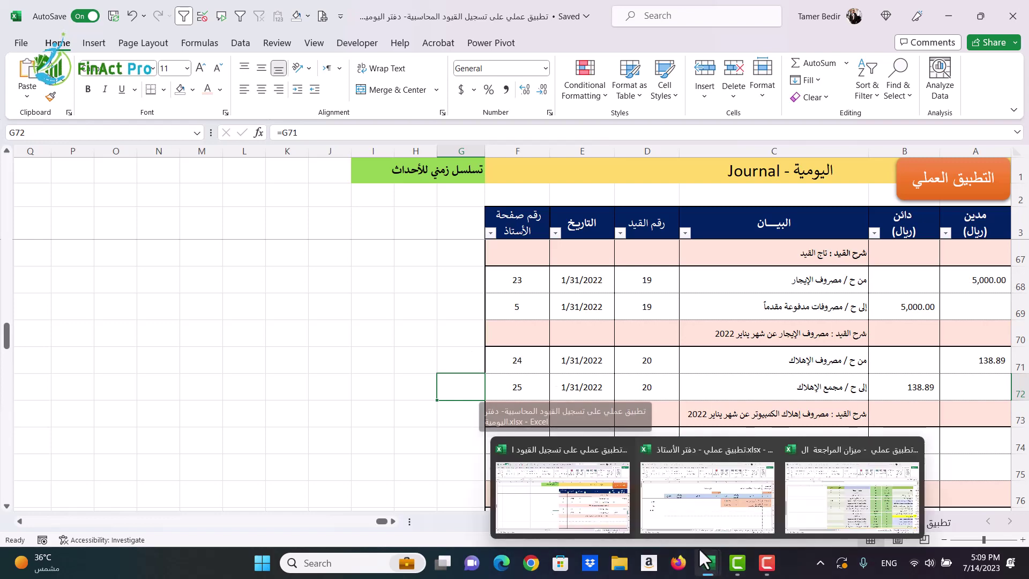
left_click(692, 523)
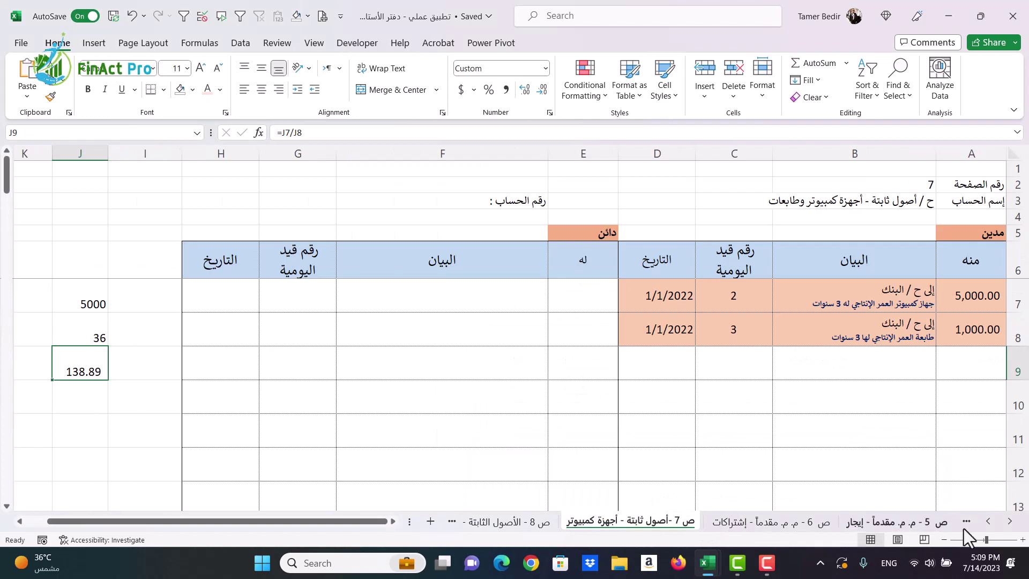
left_click(987, 521)
left_click(987, 521)
left_click(987, 521)
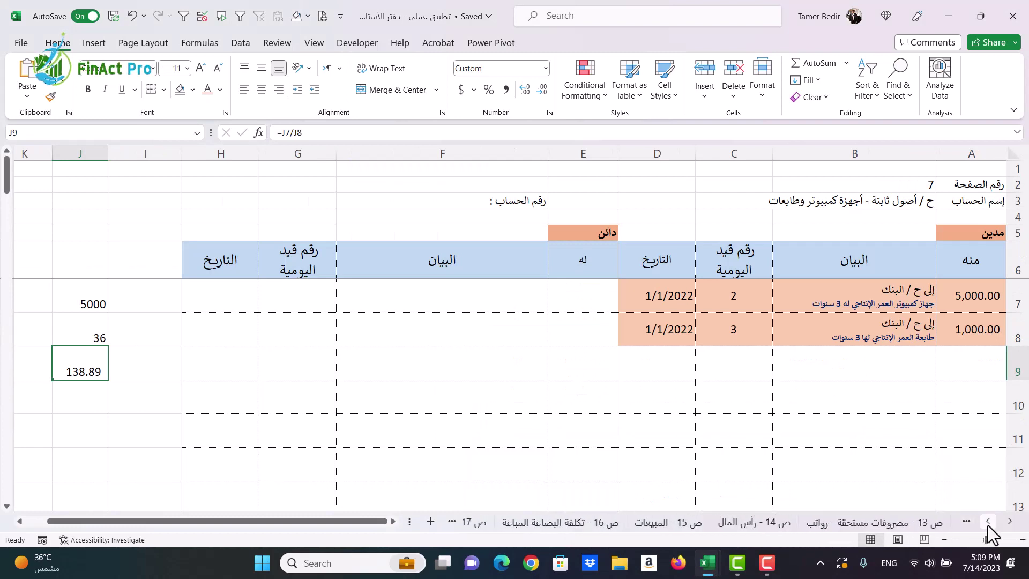
left_click(987, 523)
left_click(987, 522)
left_click(988, 523)
left_click(987, 522)
left_click(987, 522)
left_click(987, 522)
left_click(987, 523)
left_click(988, 522)
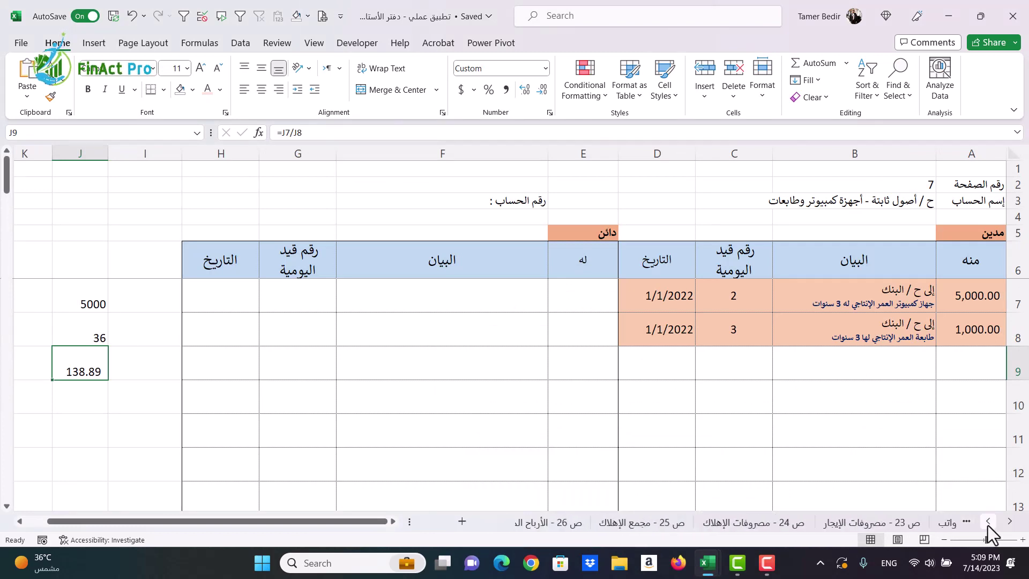
left_click(785, 523)
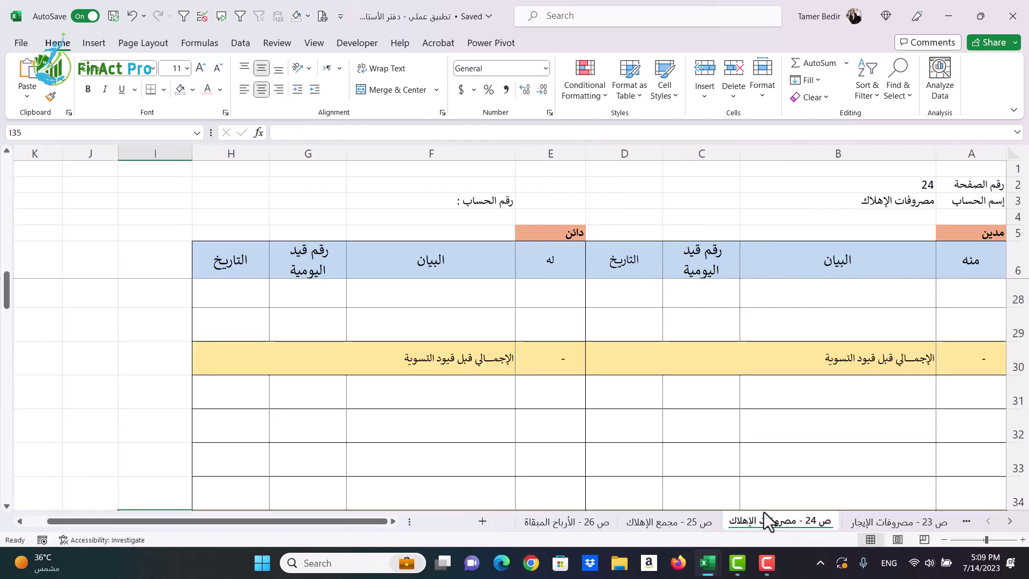
- Post the debit of journal entry 20 to the depreciation expense account by setting I31 to 1
scroll(753, 408, "down", 1)
left_click(140, 349)
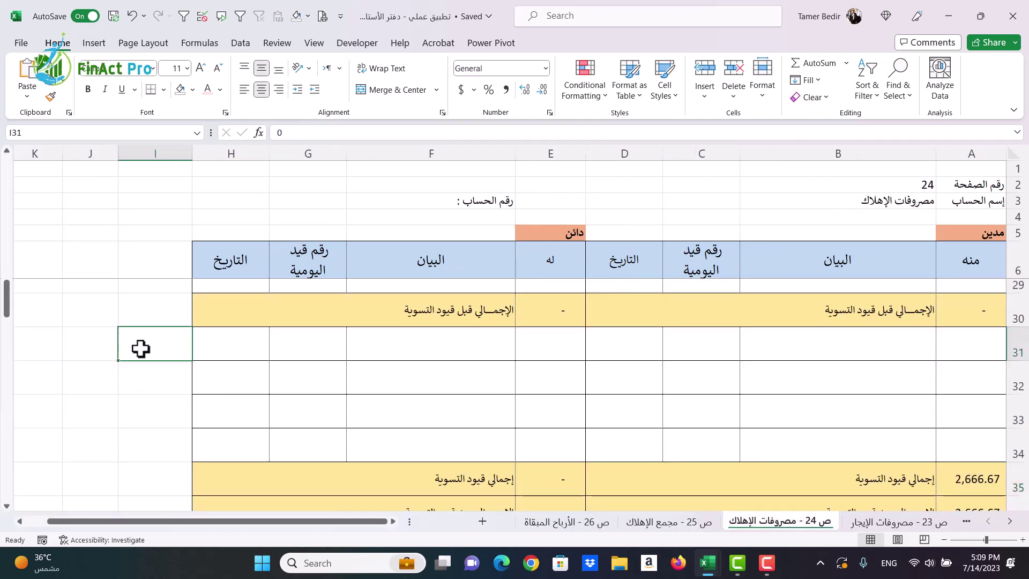
type("1")
key("Return")
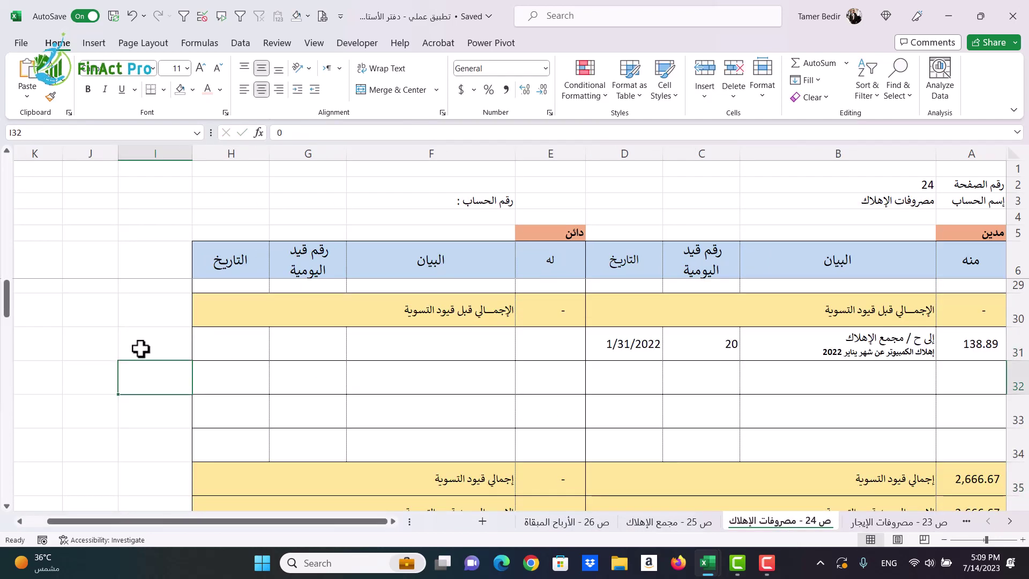
- Post the credit of journal entry 20 to the page 25 accumulated depreciation account by setting its I31 to 1
left_click(683, 525)
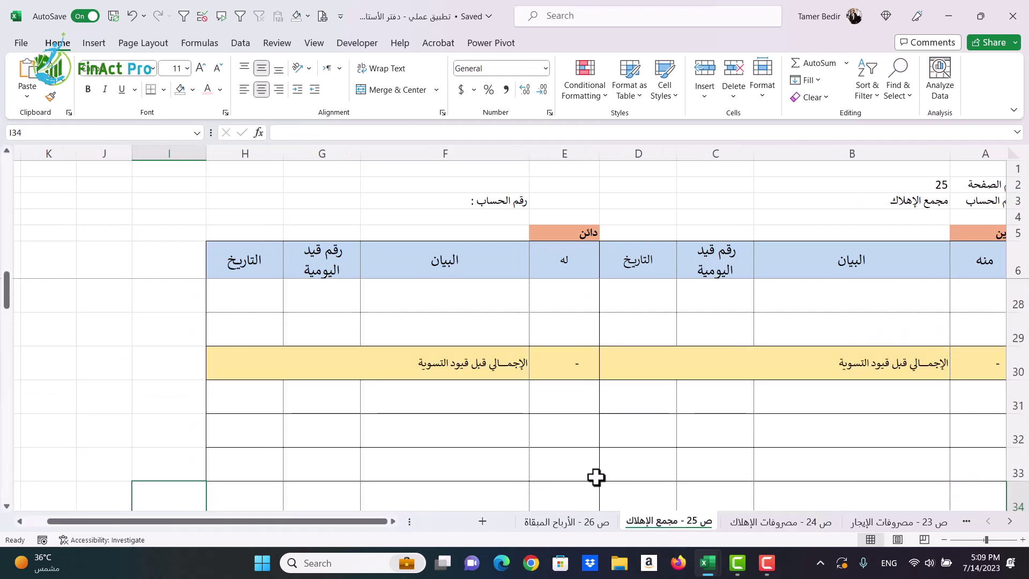
left_click(170, 401)
type("1")
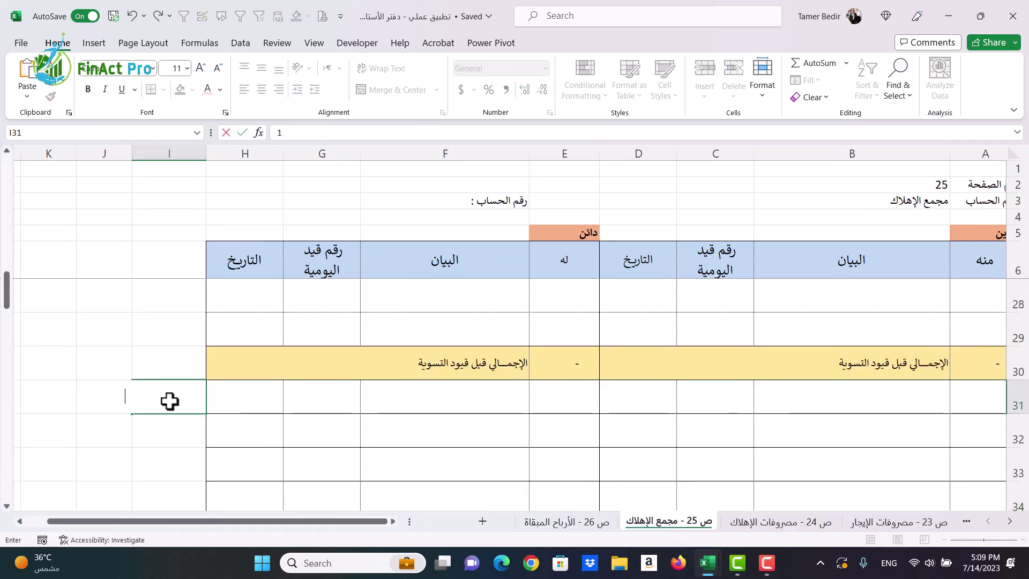
key("Return")
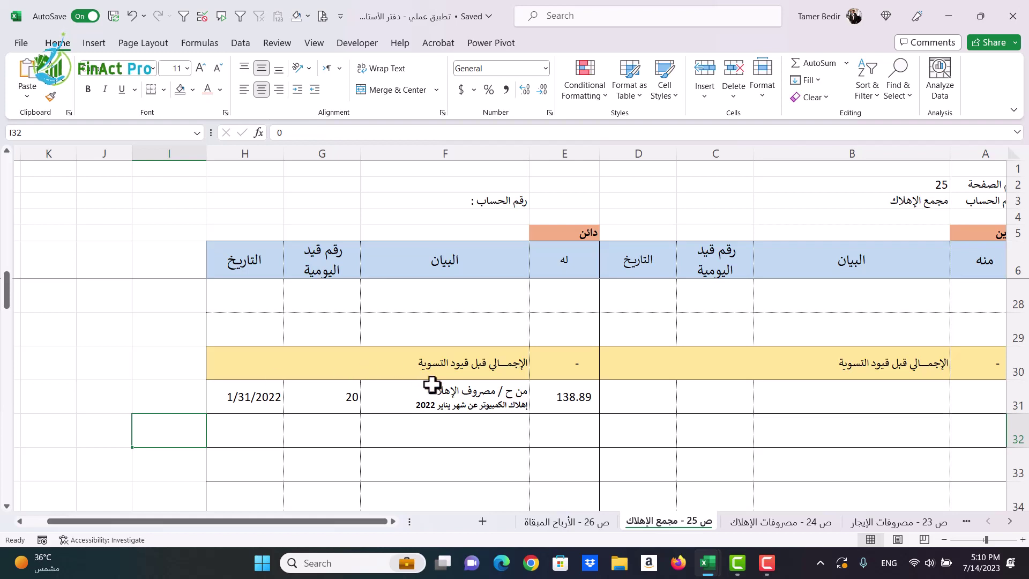
- Return to the page 7 computers and printers sheet and select the printer entry's description in B8
left_click(1009, 520)
left_click(1009, 520)
left_click(1009, 521)
left_click(1009, 520)
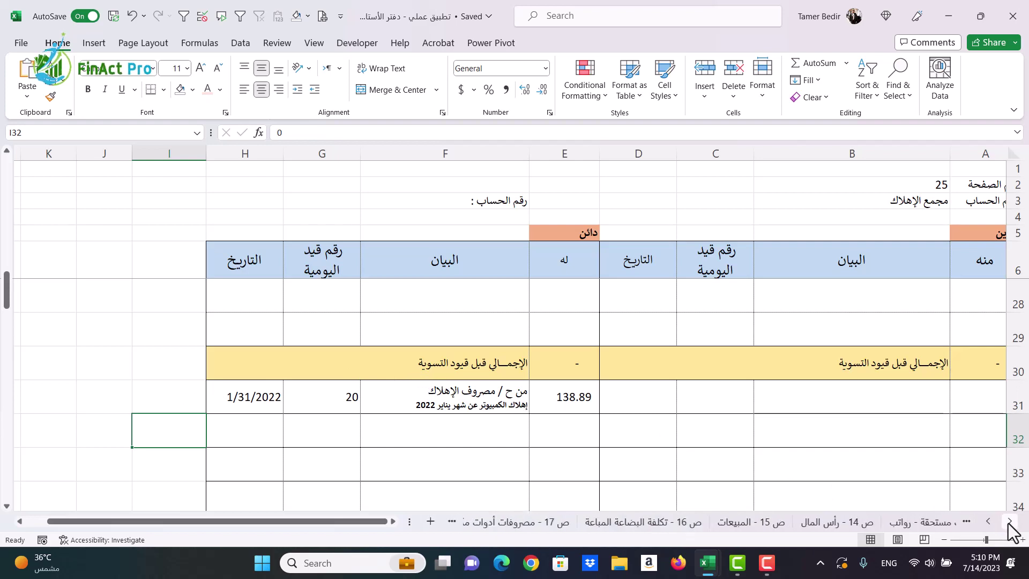
left_click(1009, 521)
left_click(1009, 521)
left_click(1009, 521)
left_click(1009, 521)
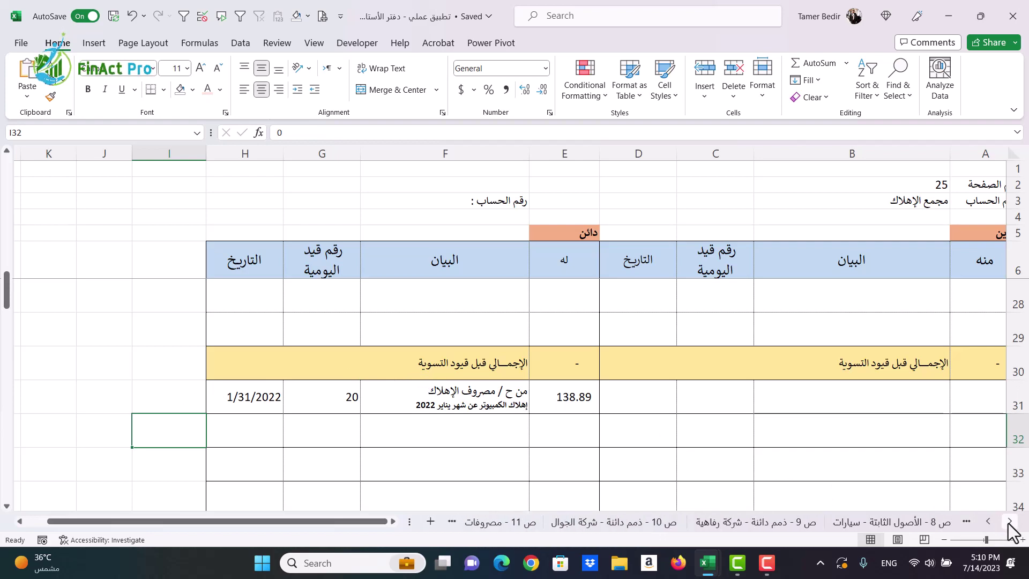
left_click(1010, 521)
left_click(1009, 521)
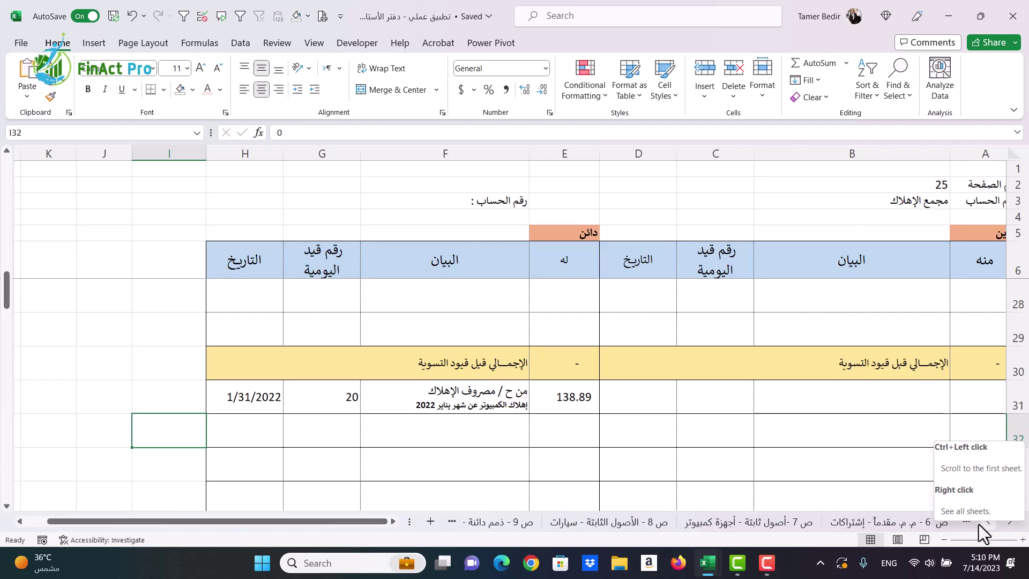
left_click(765, 522)
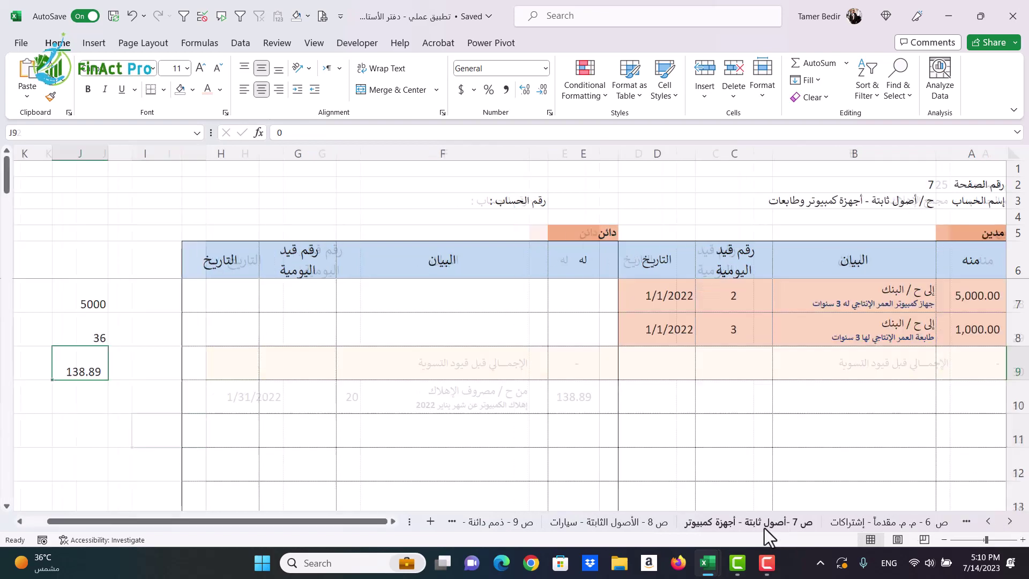
left_click(894, 331)
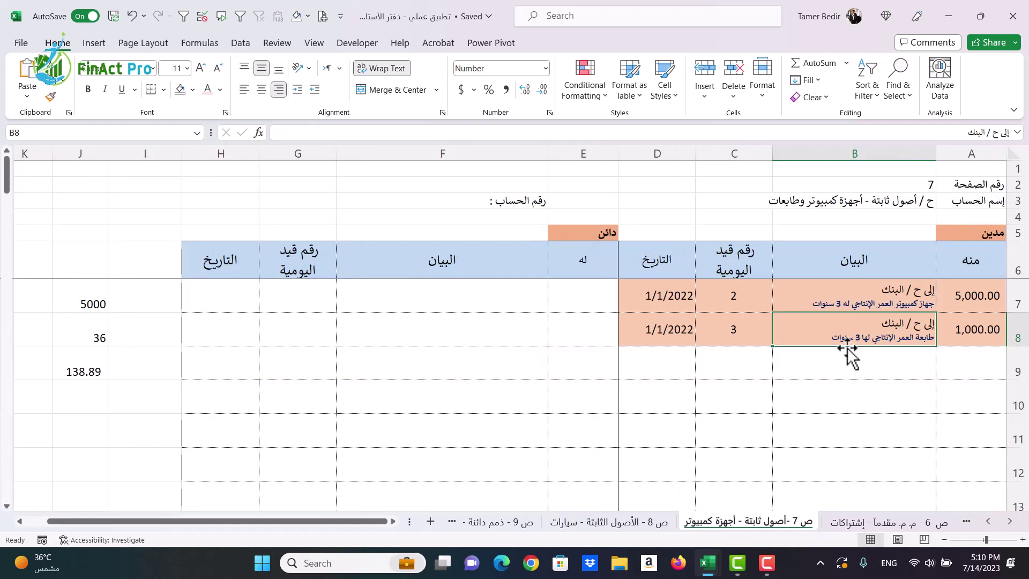
- Copy the depreciation calculation in J7:J9 to J11:J13 and set the printer's cost in J11 to 1000
left_click_drag(102, 305, 99, 375)
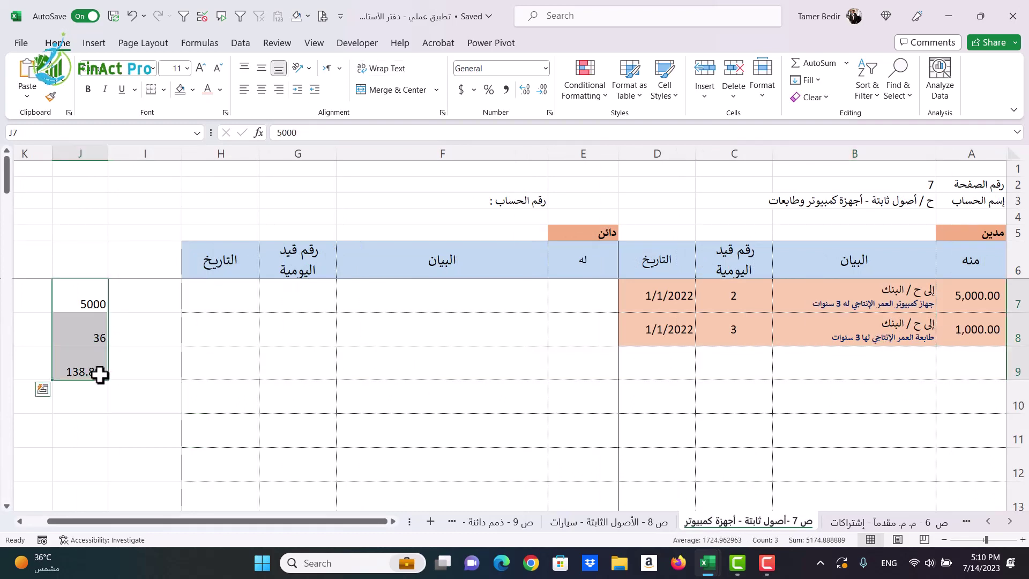
key("ctrl+c")
left_click(95, 425)
key("ctrl+v")
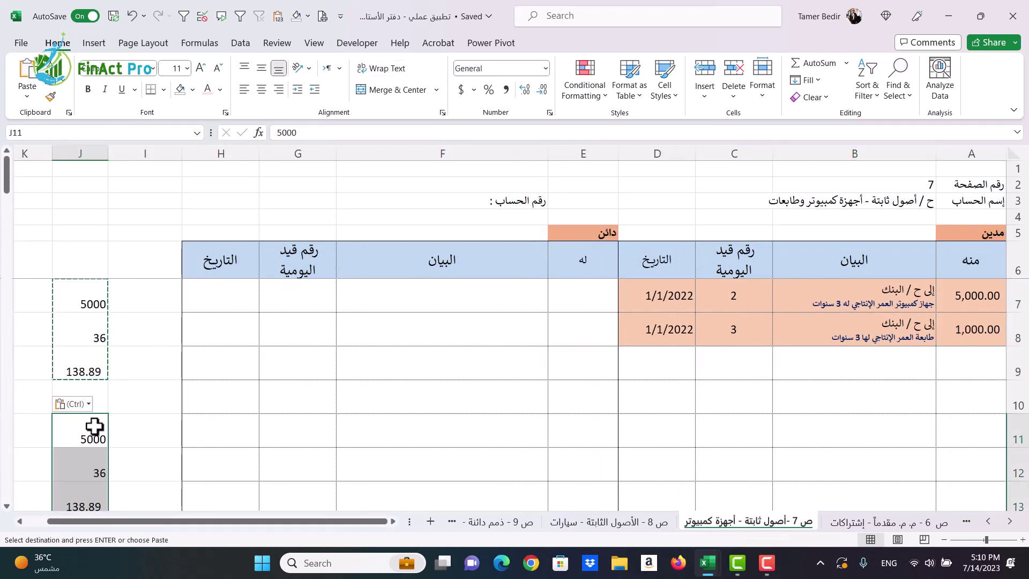
scroll(94, 426, "down", 1)
type("1000")
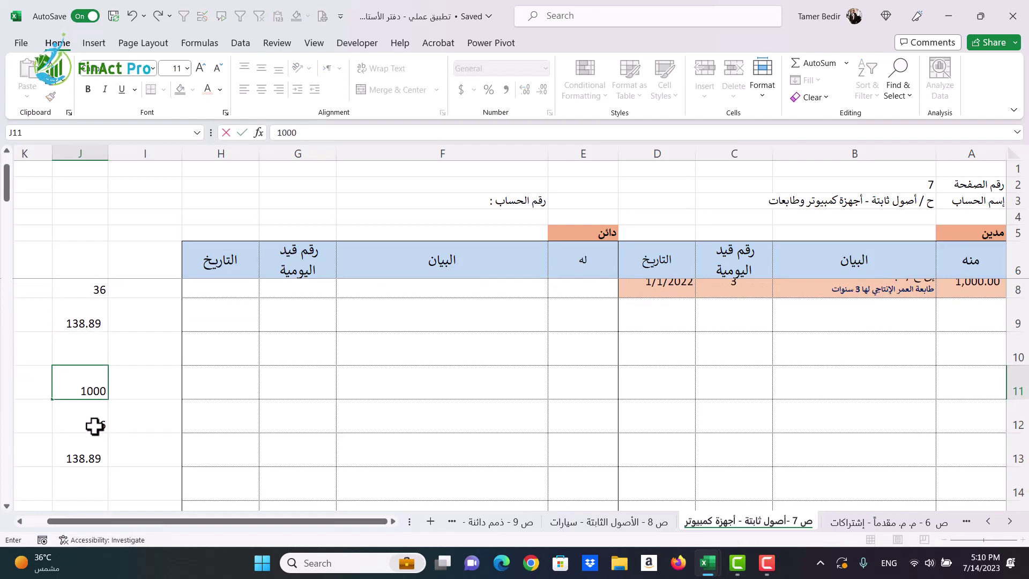
key("Return")
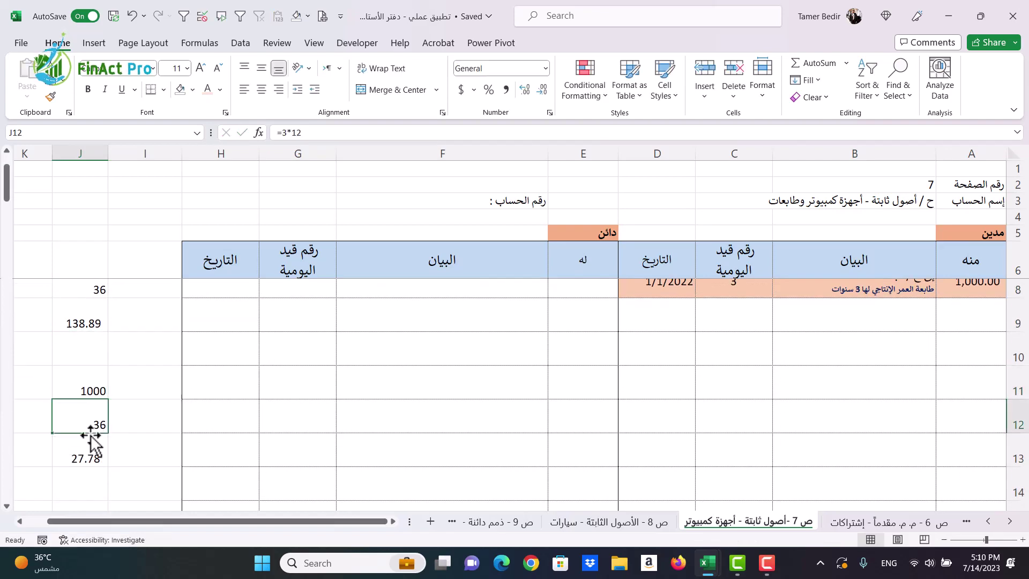
- Check the printer's monthly depreciation in J13, switch to the journal workbook and record journal entry 21 by setting G74 to 1
left_click(97, 459)
scroll(97, 458, "up", 2)
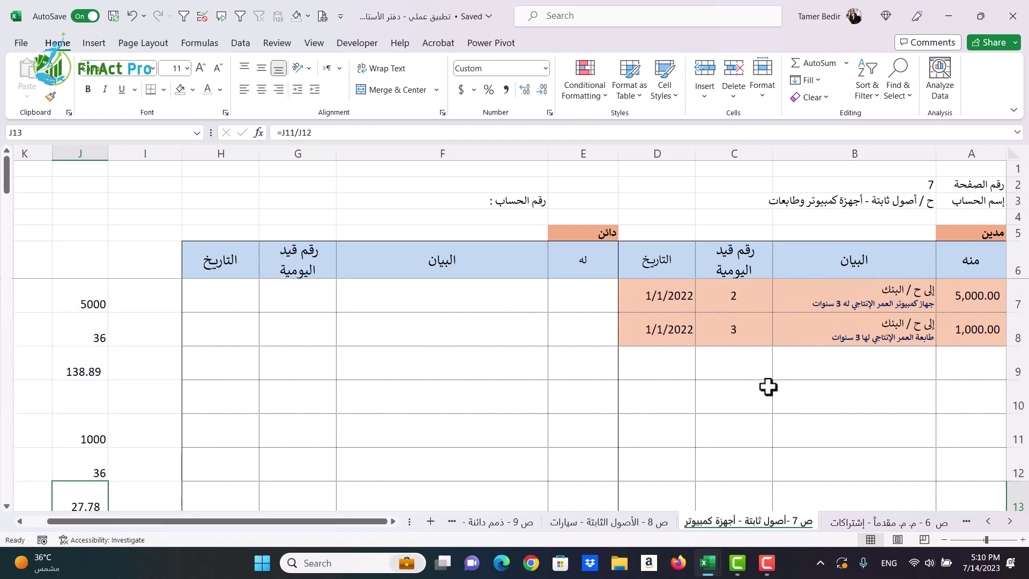
mouse_move(710, 571)
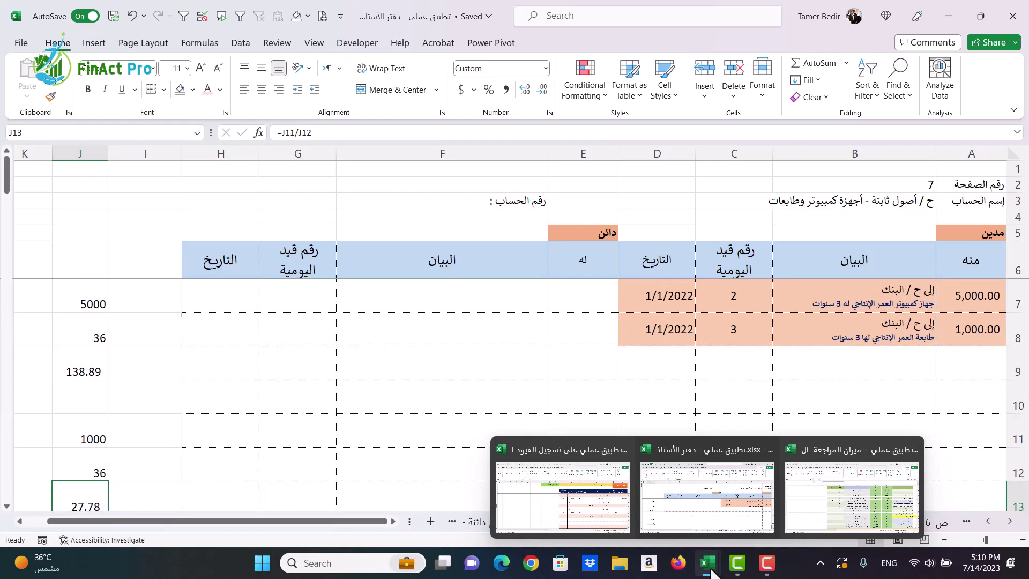
left_click(577, 503)
left_click(471, 440)
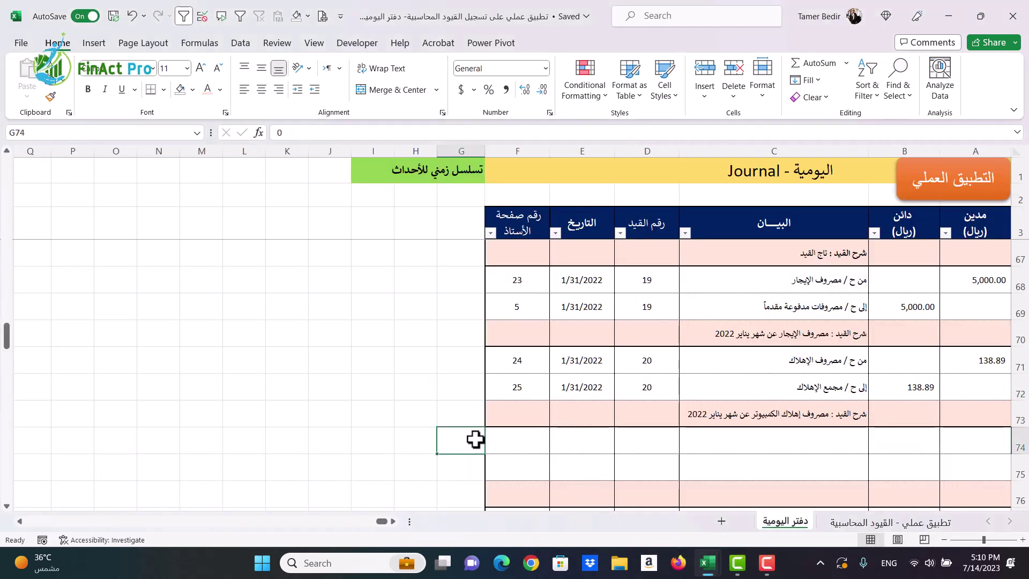
type("1")
key("Return")
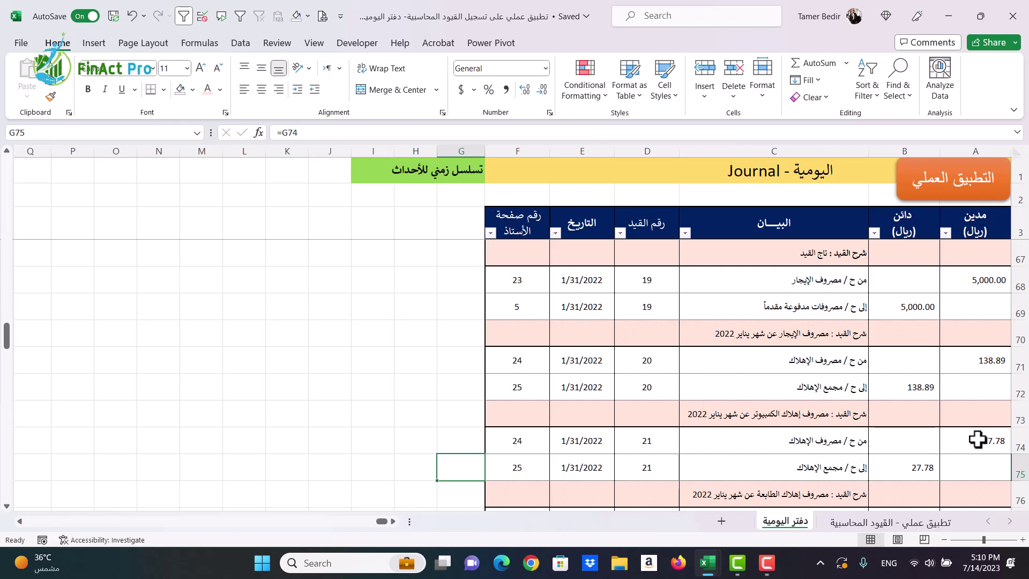
left_click_drag(533, 449, 532, 464)
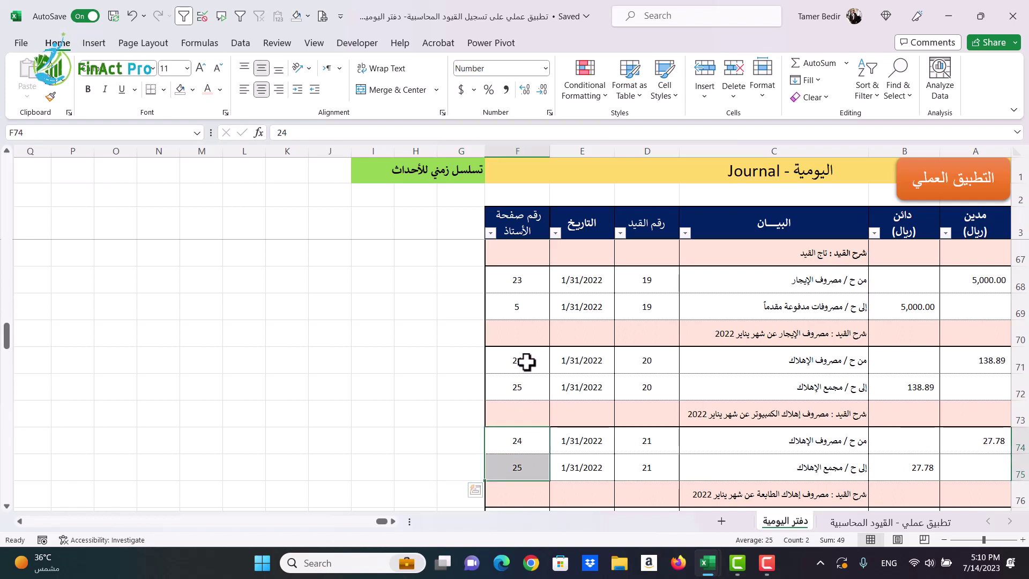
left_click_drag(526, 358, 525, 380)
- Switch to the ledger workbook and post the debit of journal entry 21 to the page 24 depreciation expense account by setting I32 to 1
mouse_move(711, 569)
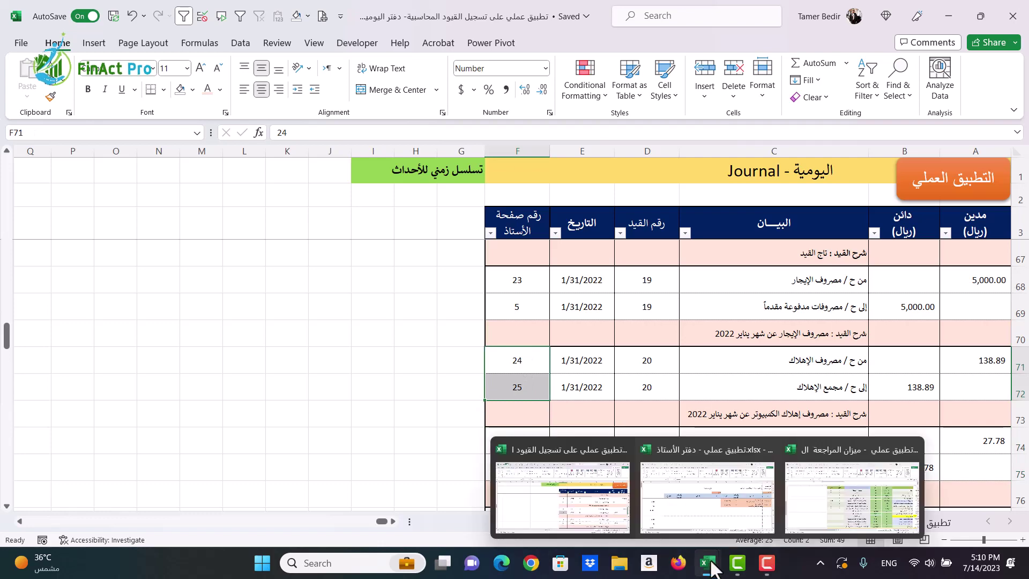
left_click(705, 509)
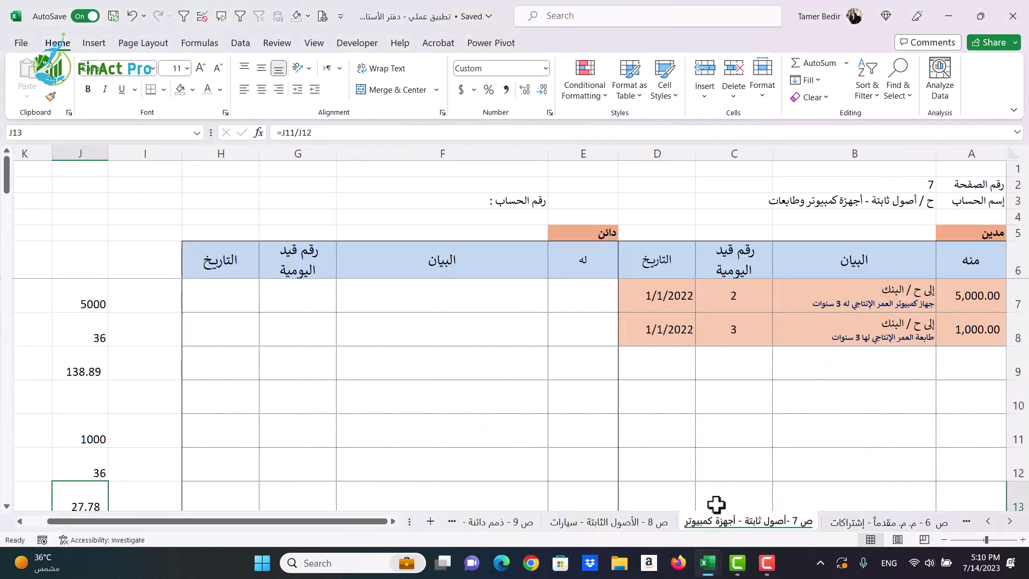
left_click(988, 522)
left_click(989, 522)
left_click(988, 522)
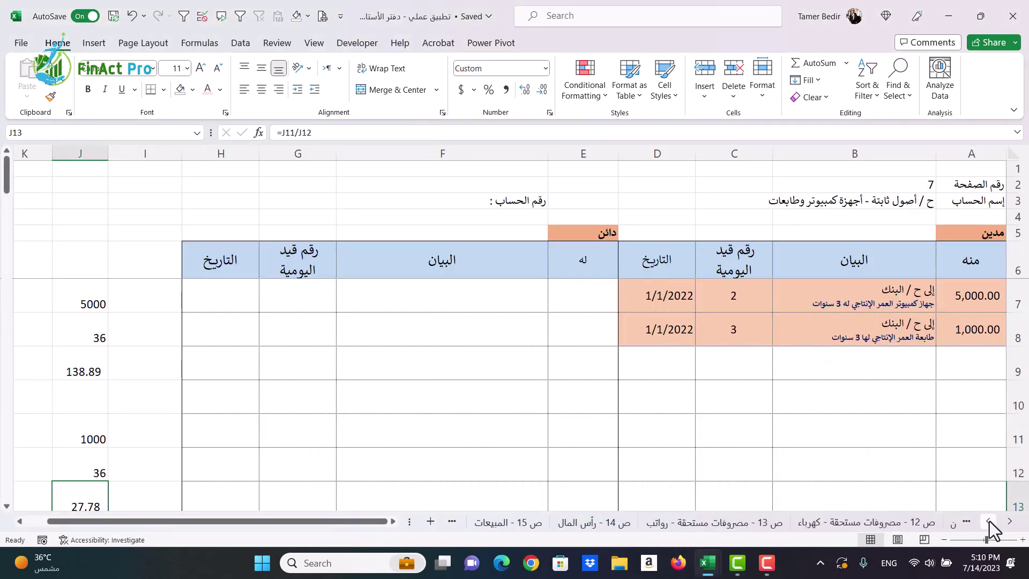
left_click(988, 523)
left_click(988, 522)
left_click(988, 523)
left_click(988, 522)
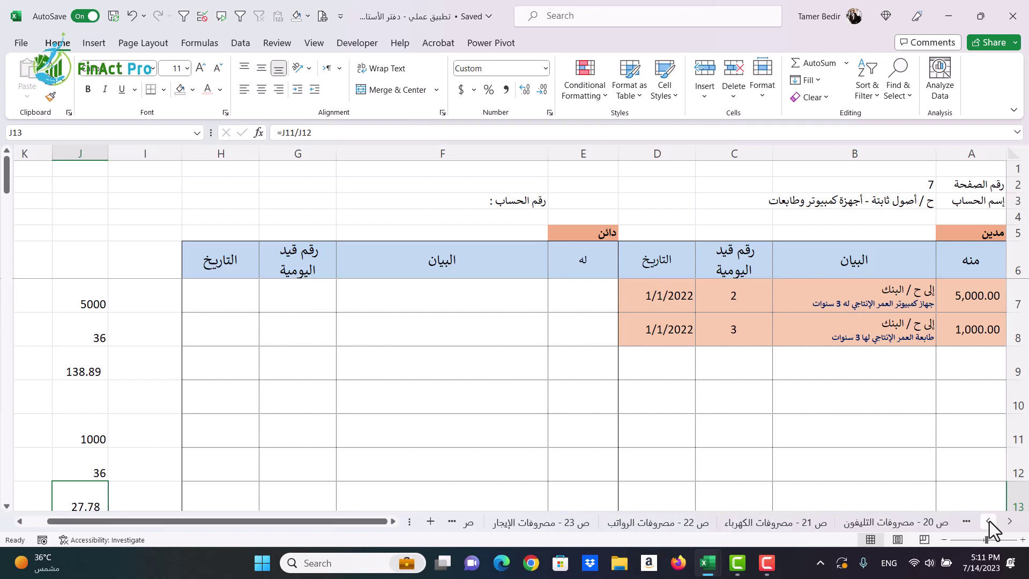
left_click(988, 522)
left_click(989, 522)
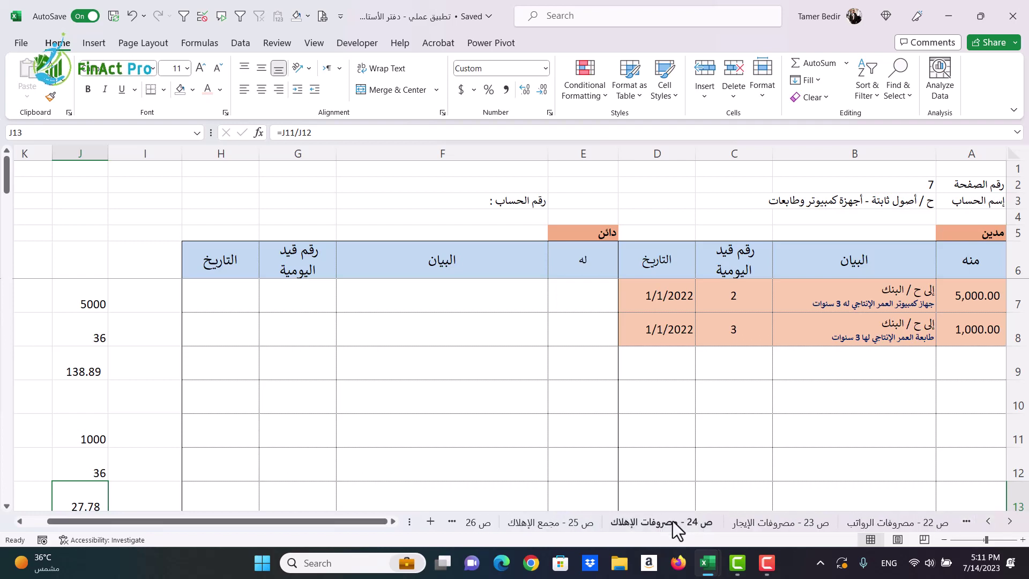
left_click(656, 524)
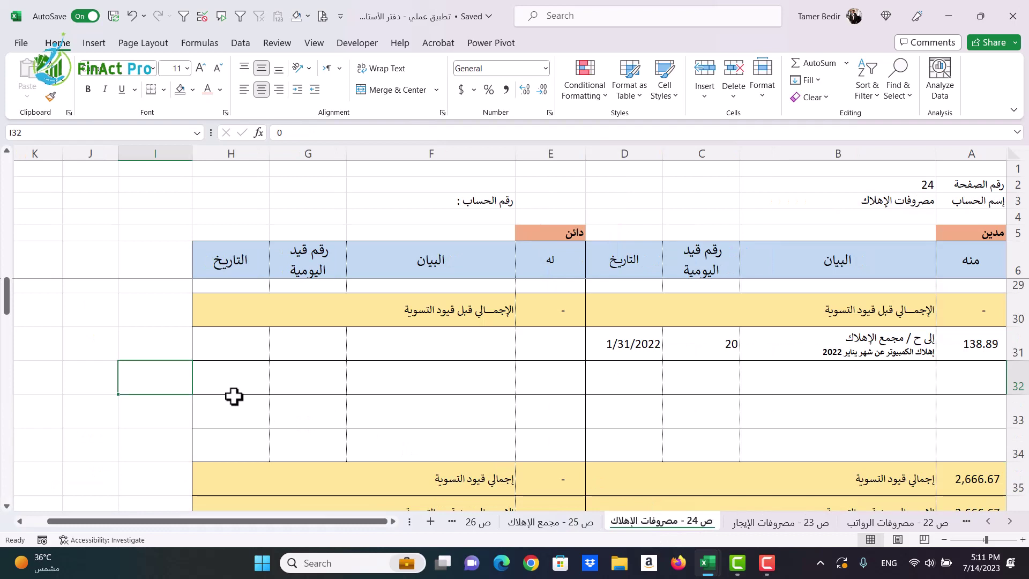
type("21")
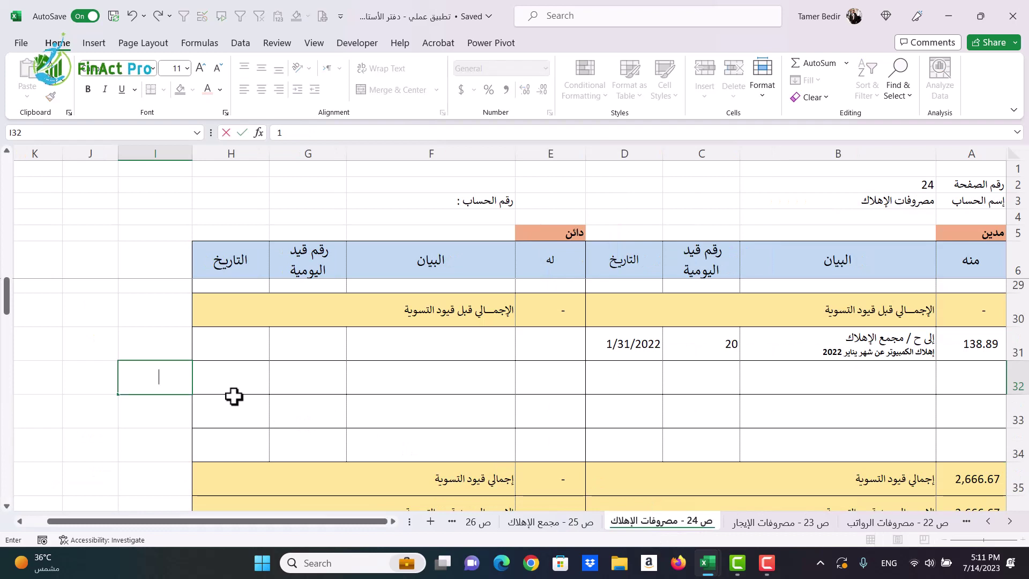
key("Return")
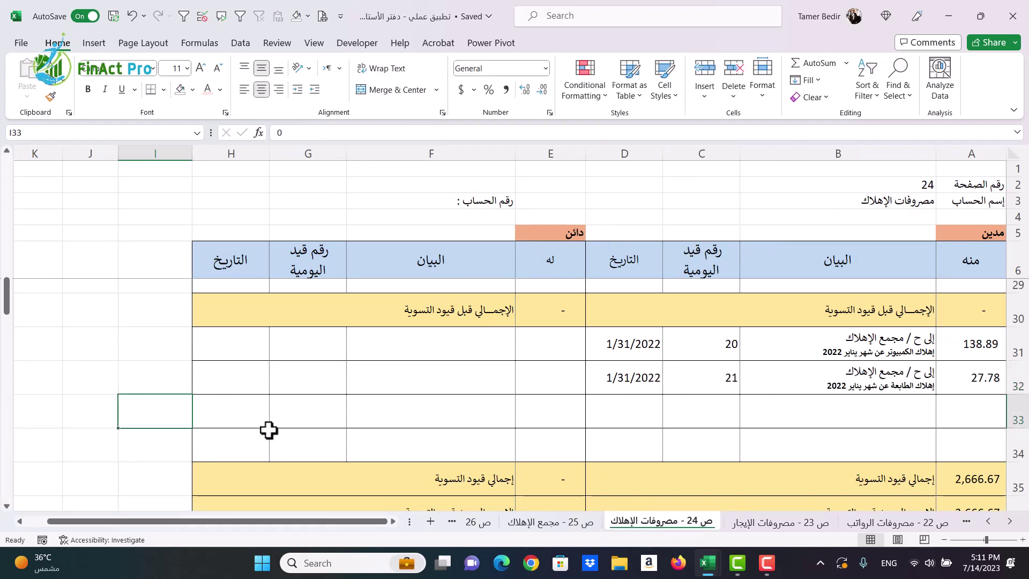
- Post the credit of journal entry 21 to the page 25 accumulated depreciation account by setting its I32 to 1
left_click(562, 522)
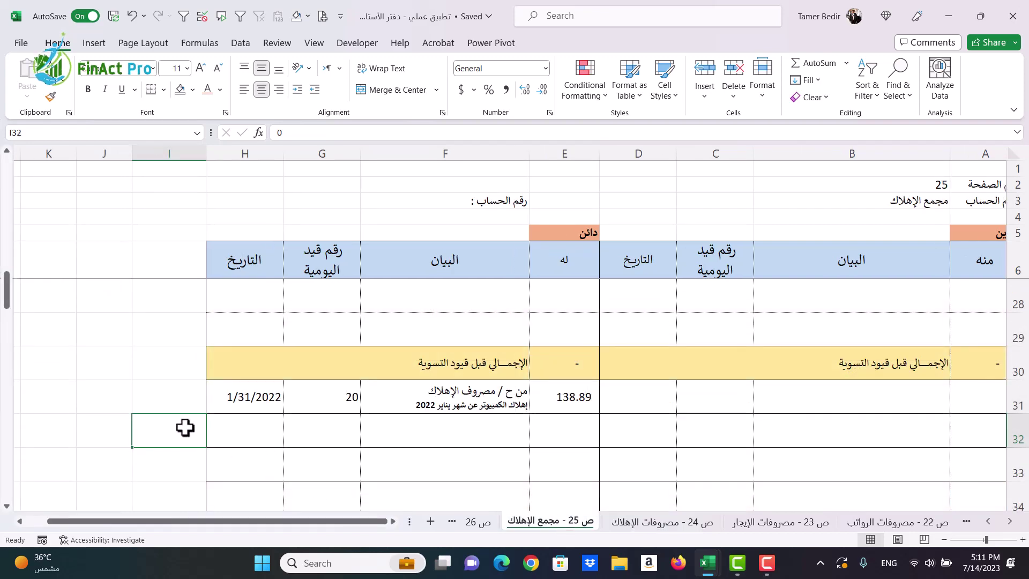
type("21")
key("Return")
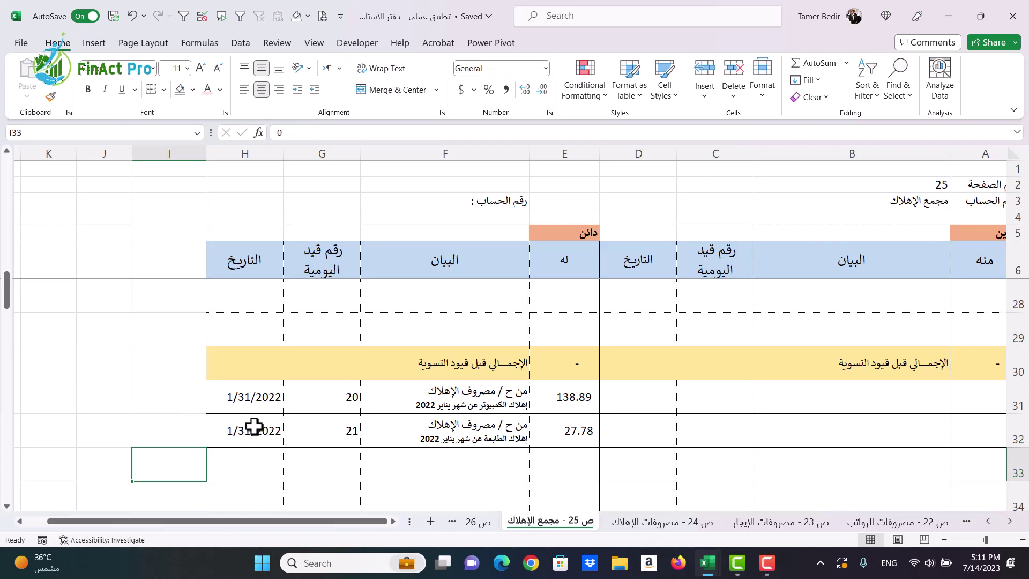
- Switch to the adjusted trial balance workbook, review the computers and printers row, and find the cars account's ledger page number in A39
mouse_move(714, 567)
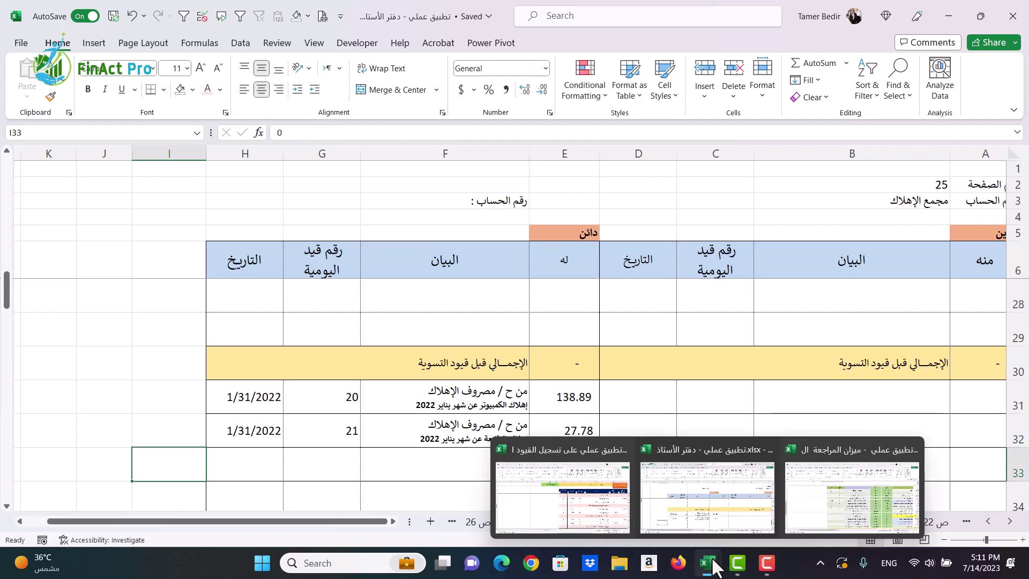
left_click(874, 519)
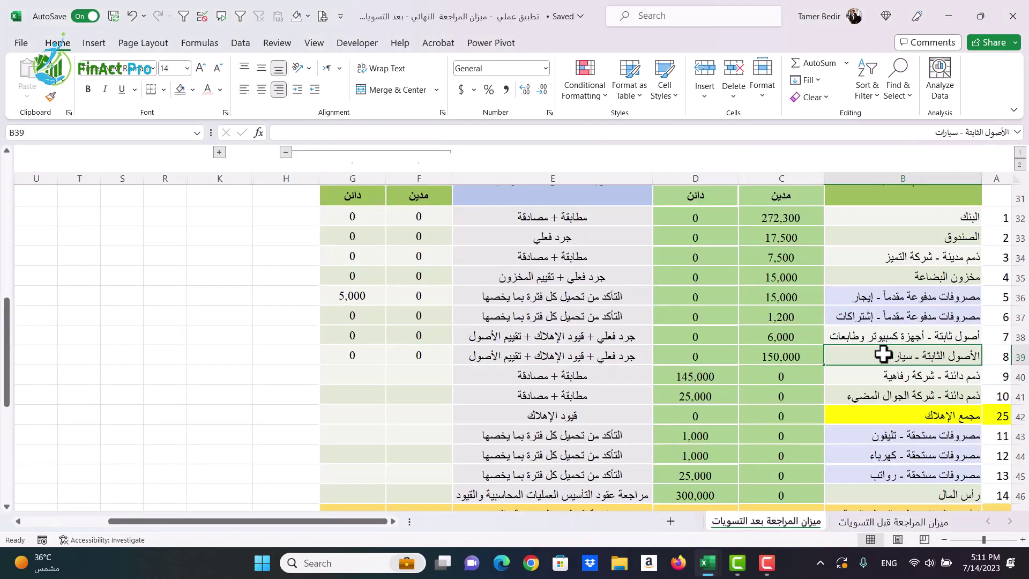
left_click_drag(853, 340, 370, 338)
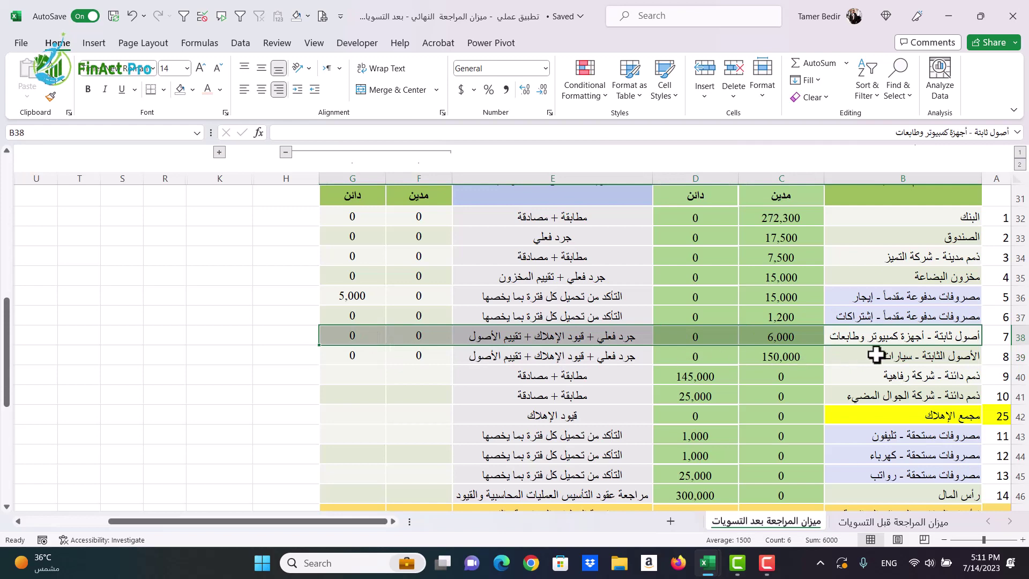
left_click(942, 355)
left_click(995, 356)
- Return to the ledger workbook and open the page 8 fixed assets cars sheet at its first entries
mouse_move(708, 563)
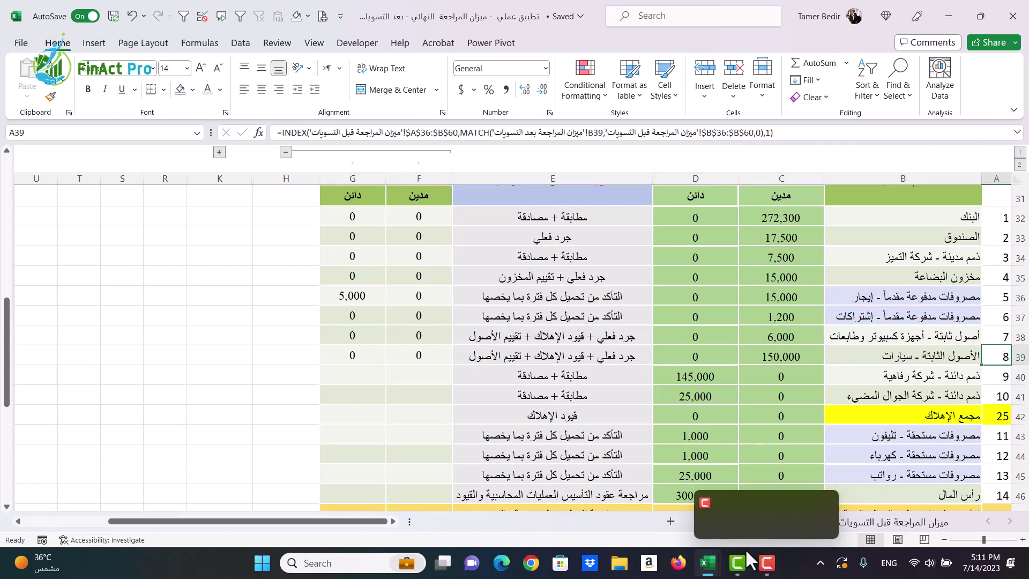
left_click(707, 472)
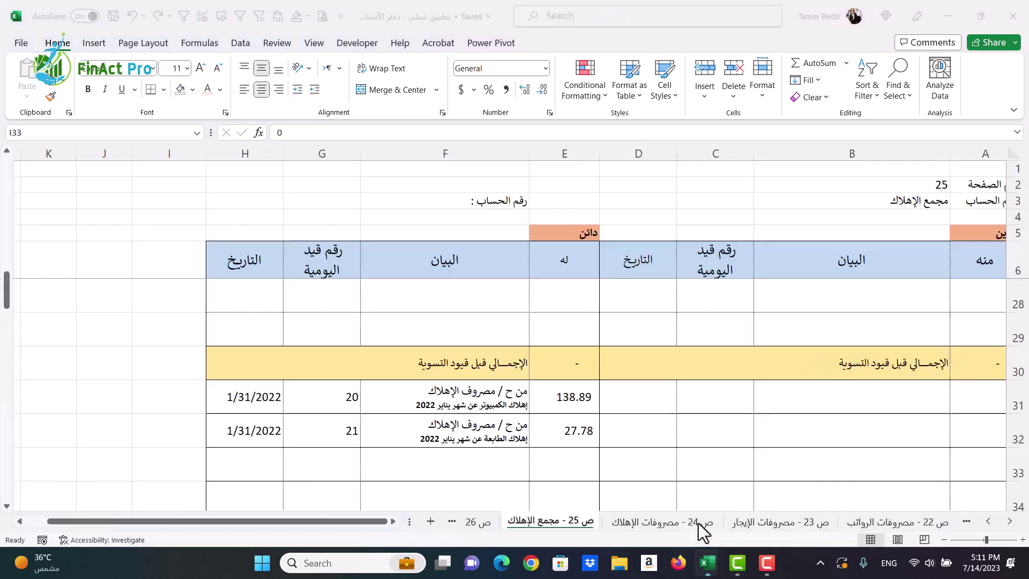
left_click(1009, 521)
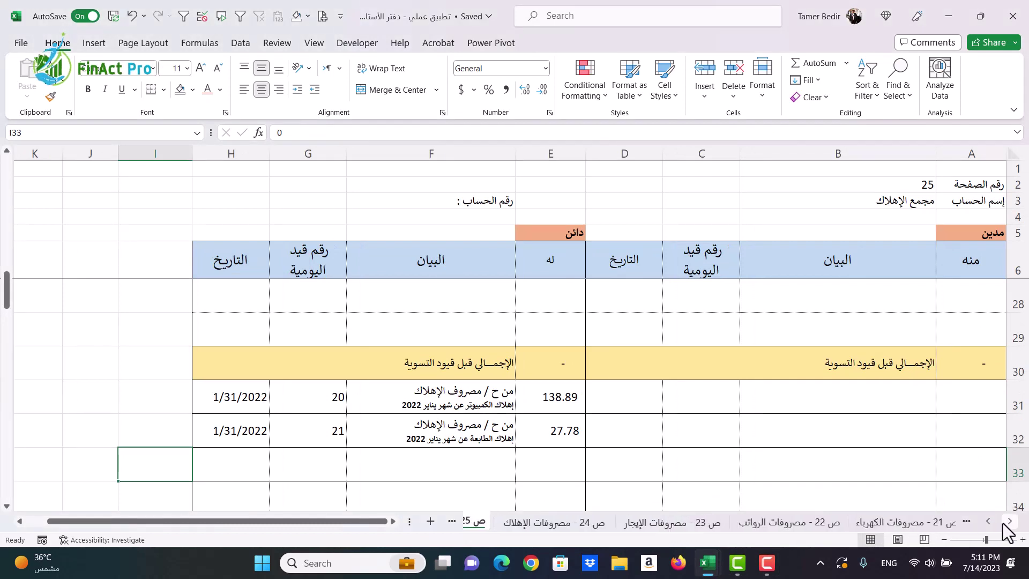
left_click(1009, 521)
left_click(1009, 520)
left_click(1010, 520)
left_click(1009, 521)
left_click(1009, 520)
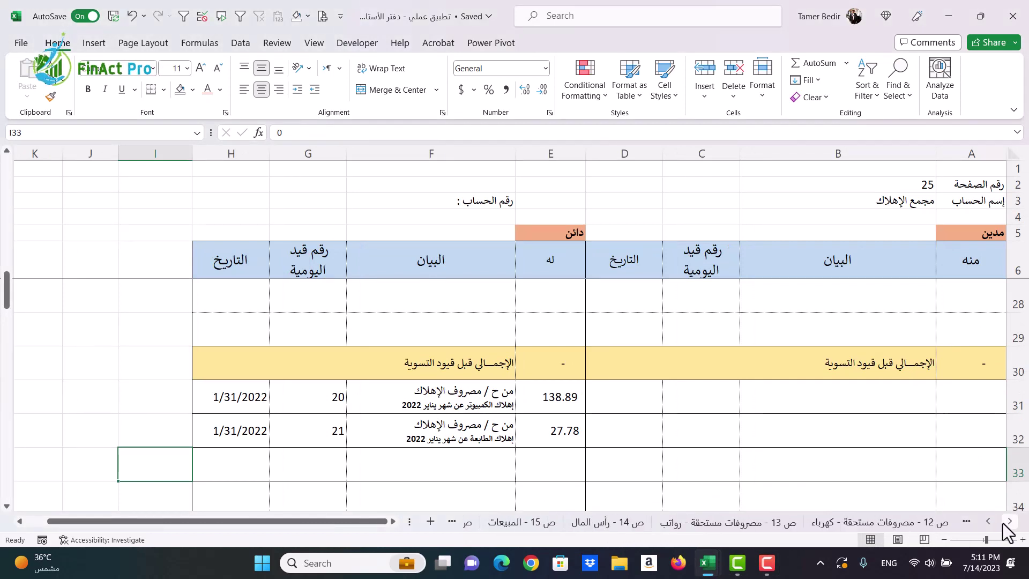
left_click(1010, 520)
left_click(1010, 520)
left_click(1009, 521)
left_click(1009, 520)
left_click(1010, 520)
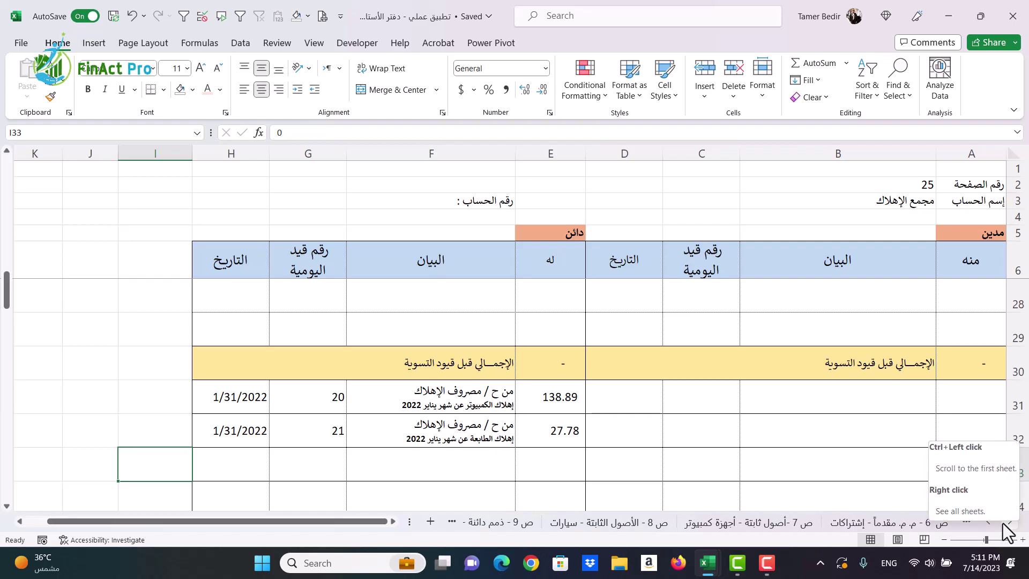
left_click(646, 523)
scroll(582, 382, "up", 7)
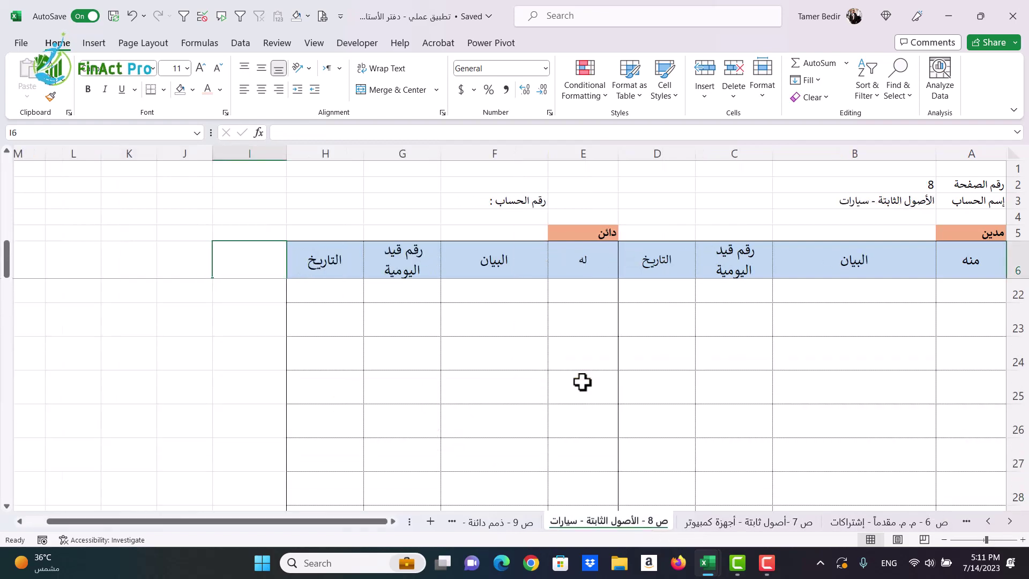
- Check the car's cost in A7 and its useful life in the description in B7
left_click(831, 309)
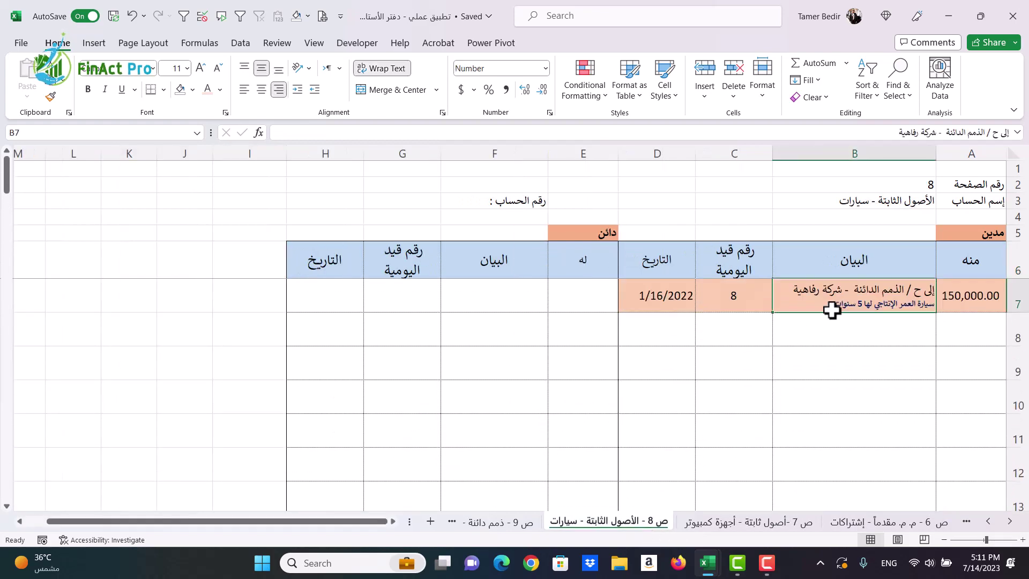
left_click(950, 295)
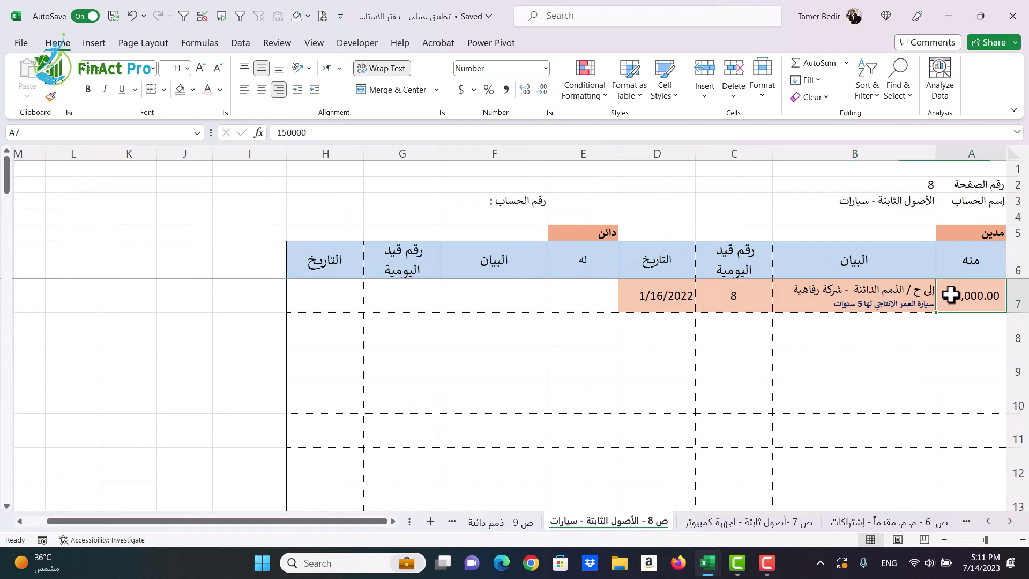
left_click(881, 300)
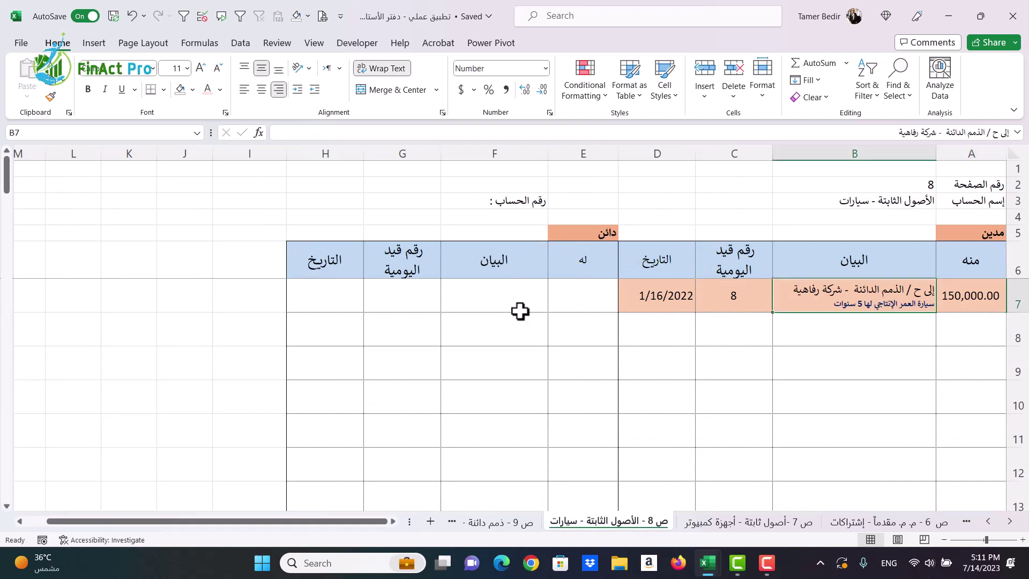
- Enter the car's cost of 150000 in J7 and its useful life in months as =5*12 in J8
left_click(172, 307)
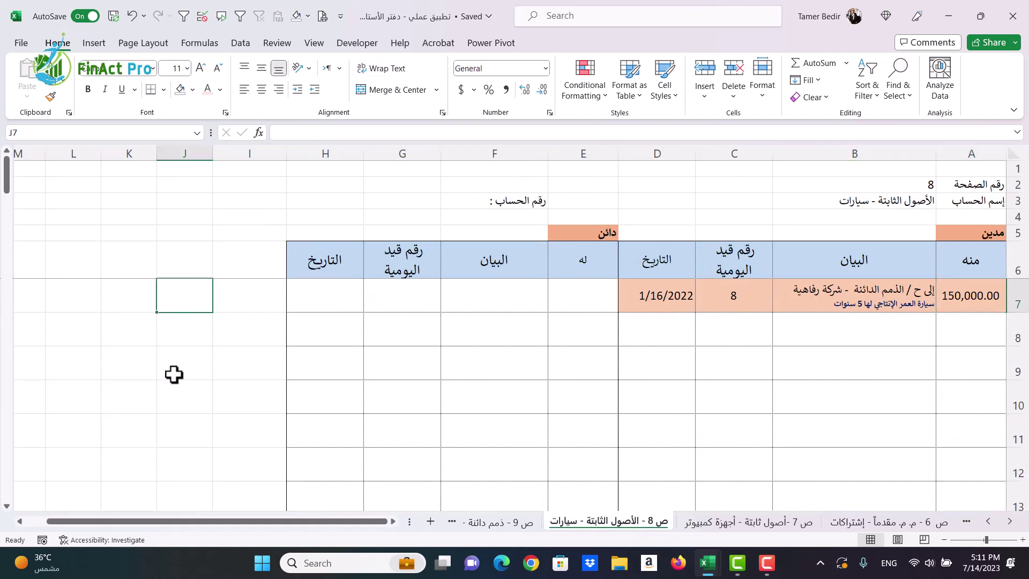
type("15000")
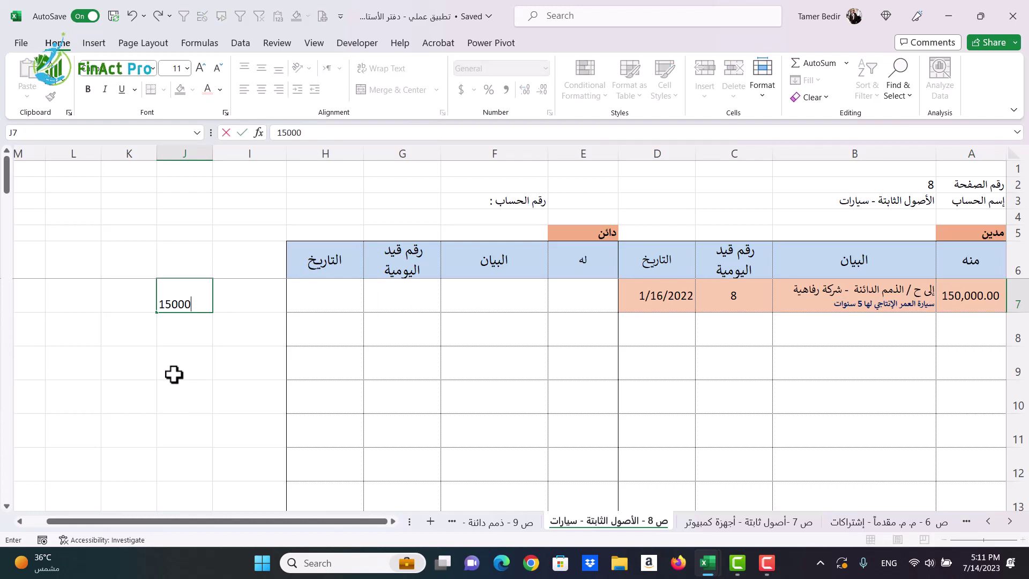
type("0")
key("Return")
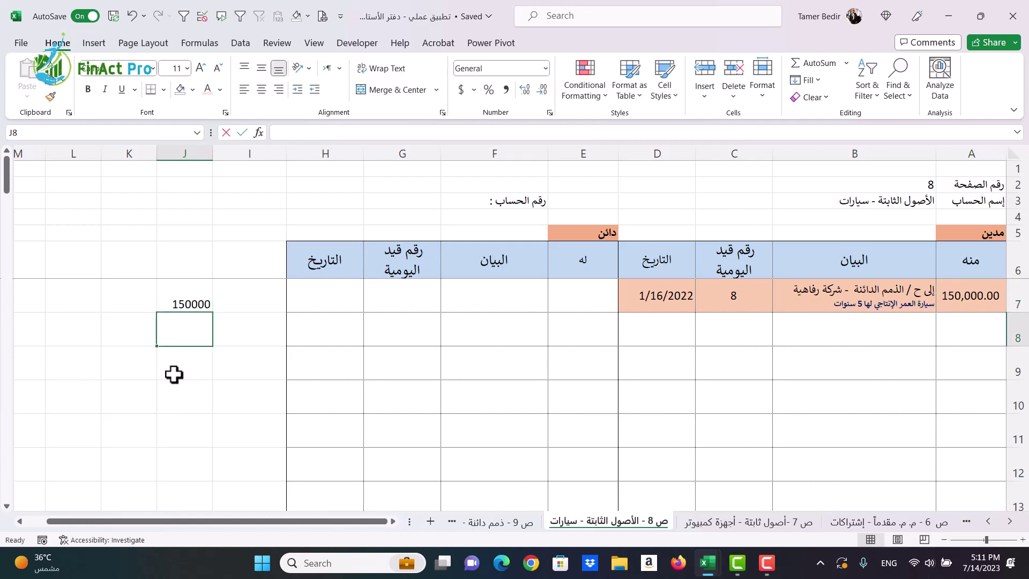
type("=5*12")
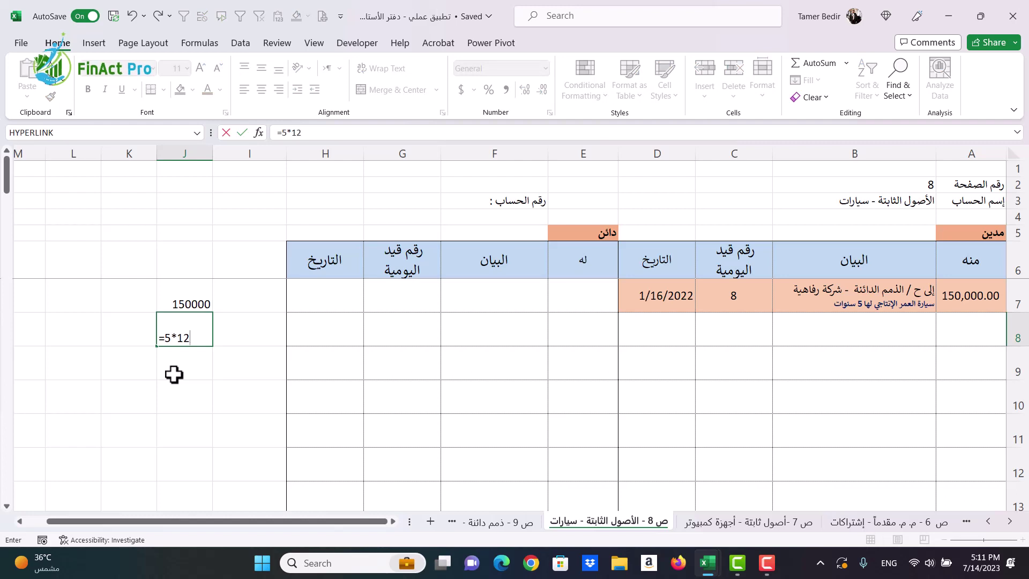
key("Return")
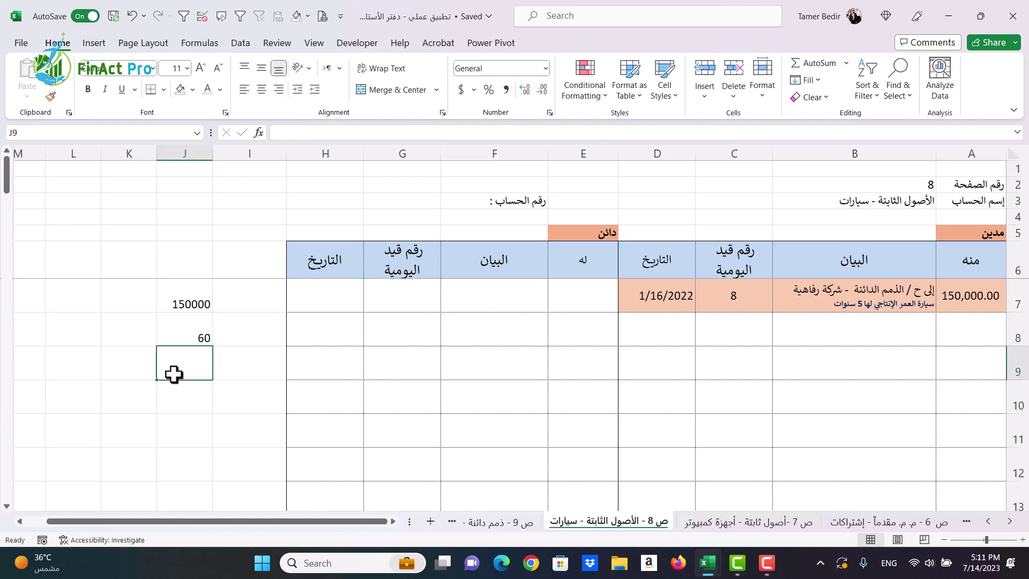
- Calculate the car's monthly depreciation in J9 with the formula =J7/J8
type("=")
key("Up")
key("Up")
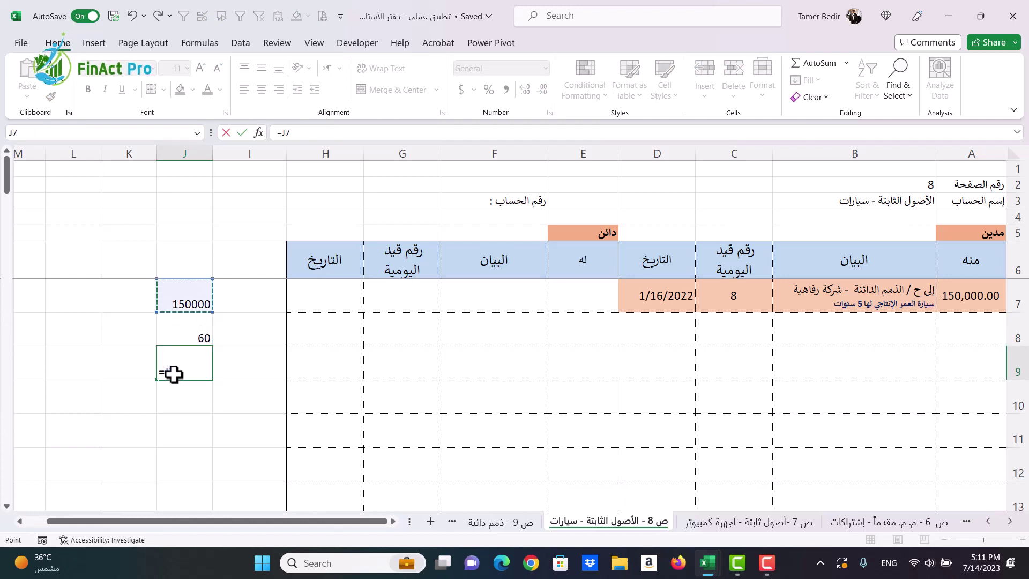
type("/")
key("Up")
key("Return")
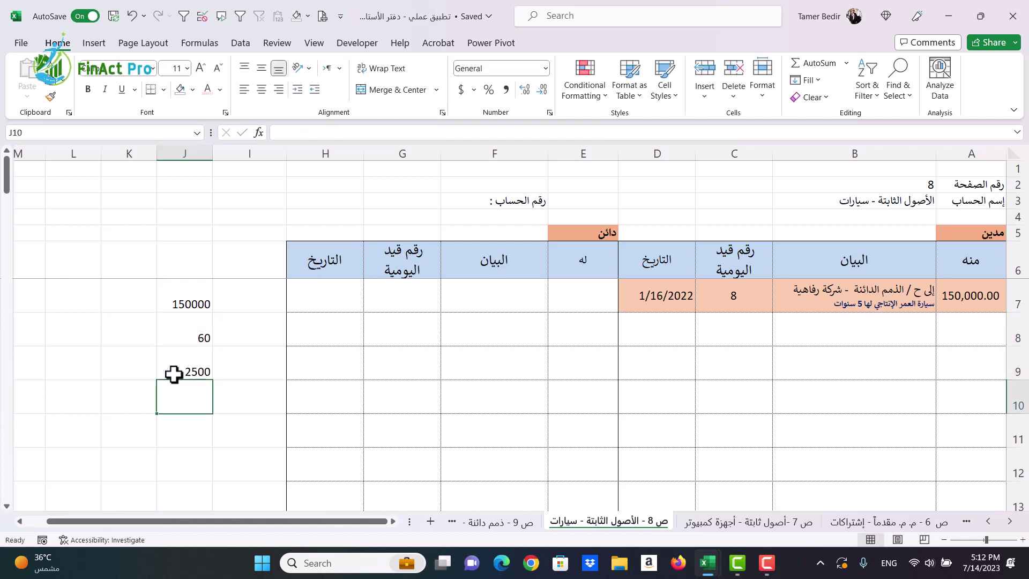
left_click(174, 373)
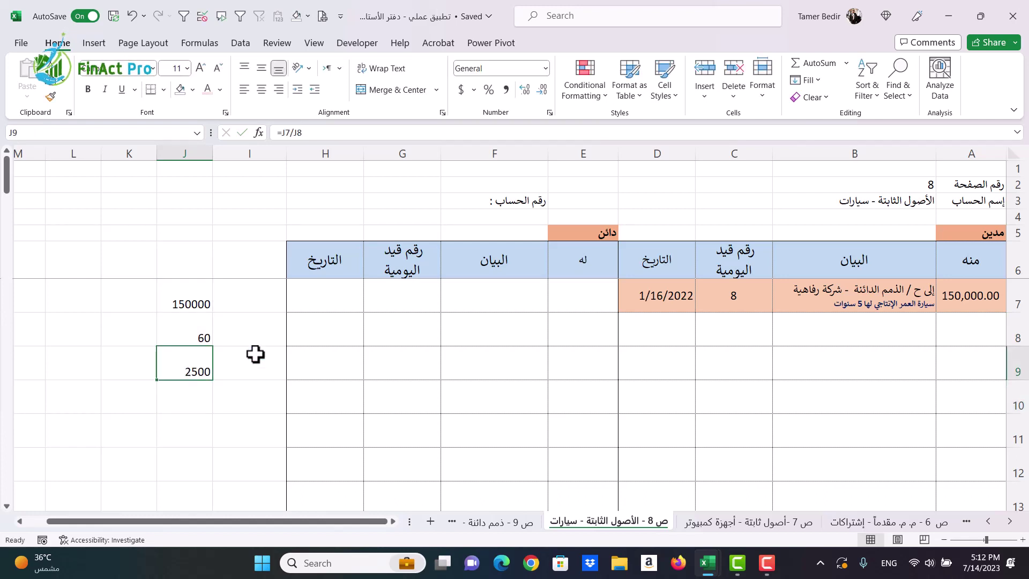
- Switch to the journal workbook, record the 2,500 car depreciation as entry 22 by entering 1 in G77, and check ledger pages in F77:F78
mouse_move(706, 569)
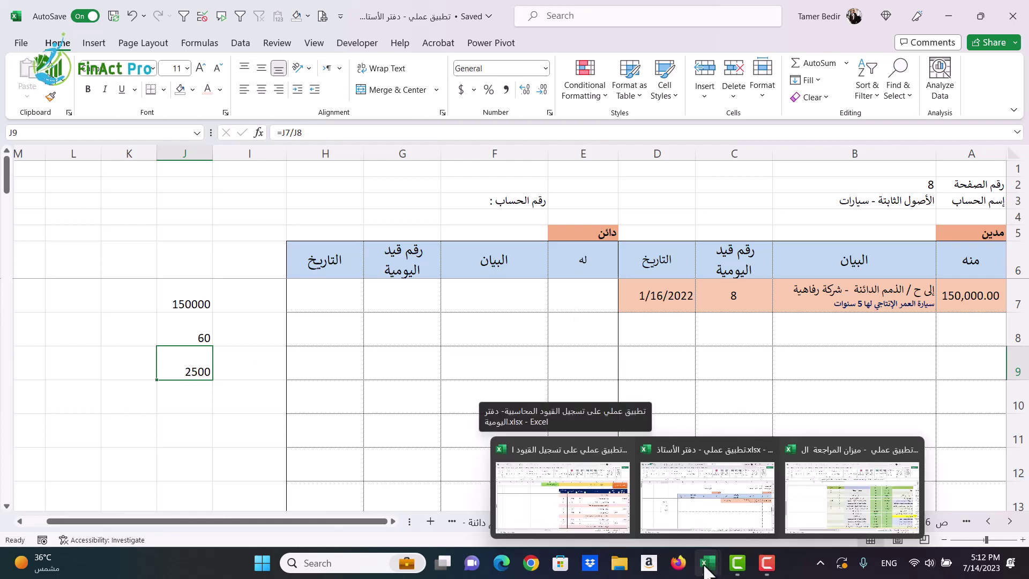
left_click(610, 517)
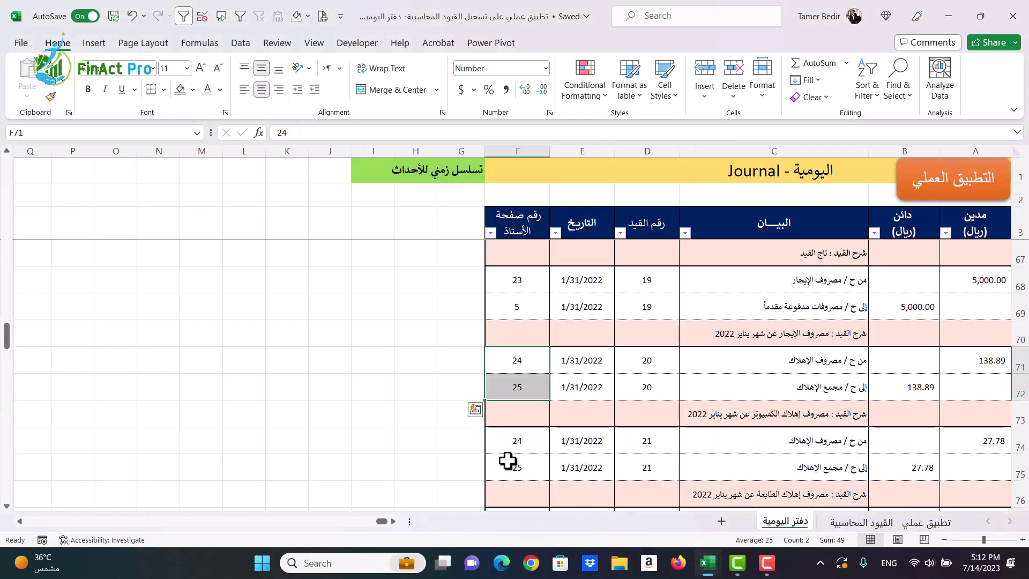
scroll(506, 458, "down", 1)
left_click(465, 407)
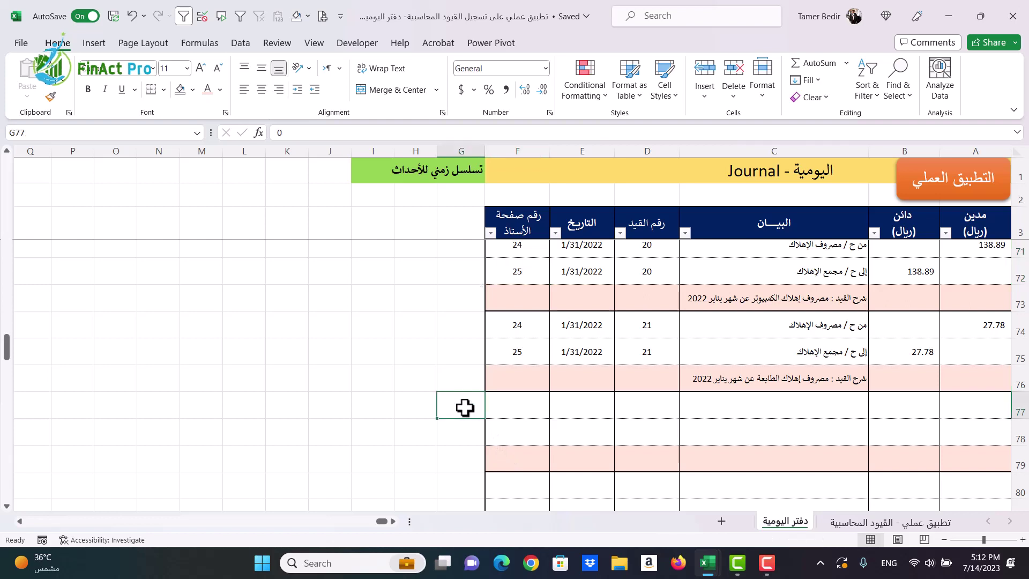
type("1")
key("Return")
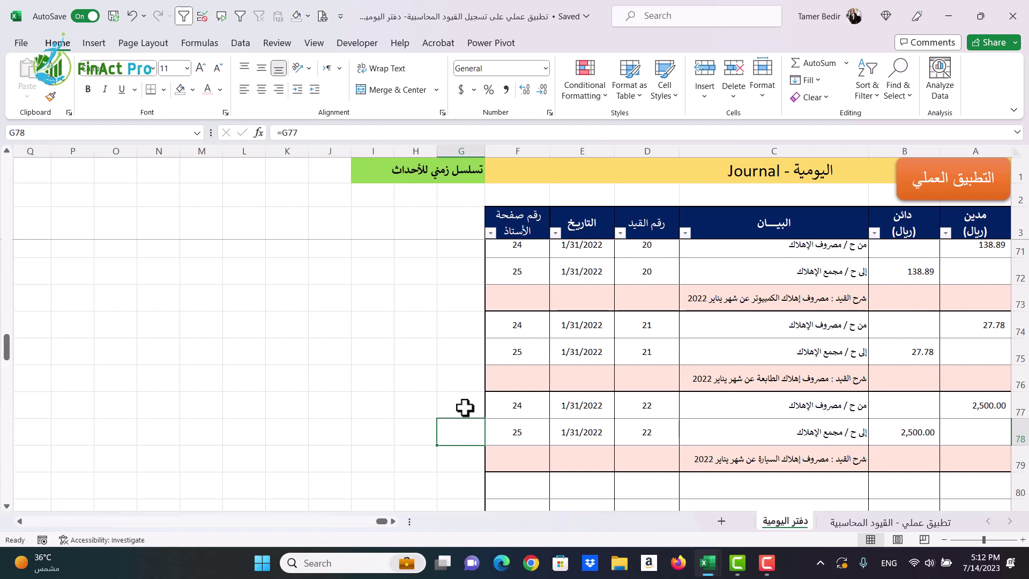
left_click_drag(491, 415, 496, 435)
- Return to the ledger workbook and post entry 22's 2,500 car depreciation, dated 1/31/2022, through I33 on the page 24 depreciation expense sheet
mouse_move(700, 565)
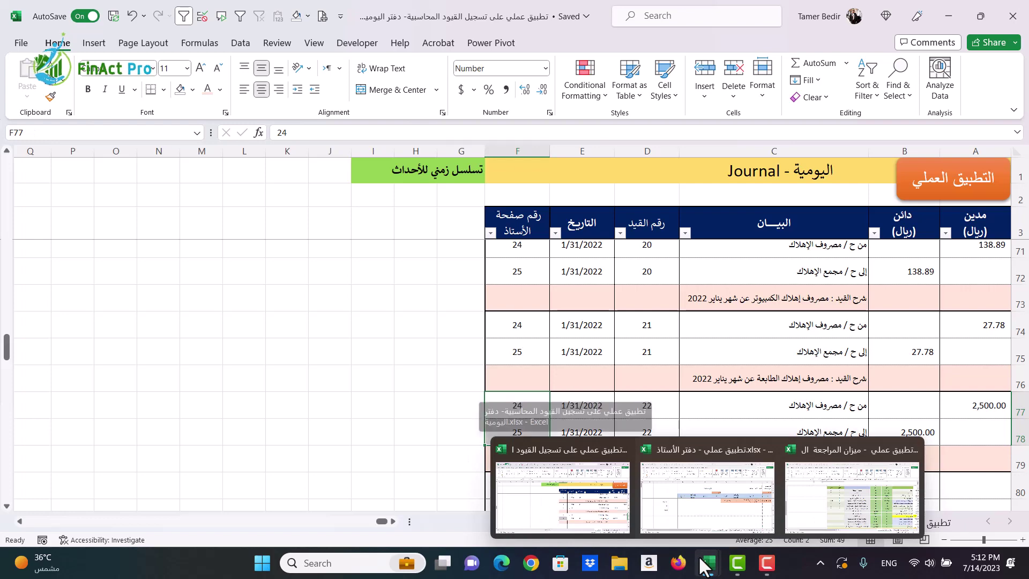
left_click(718, 499)
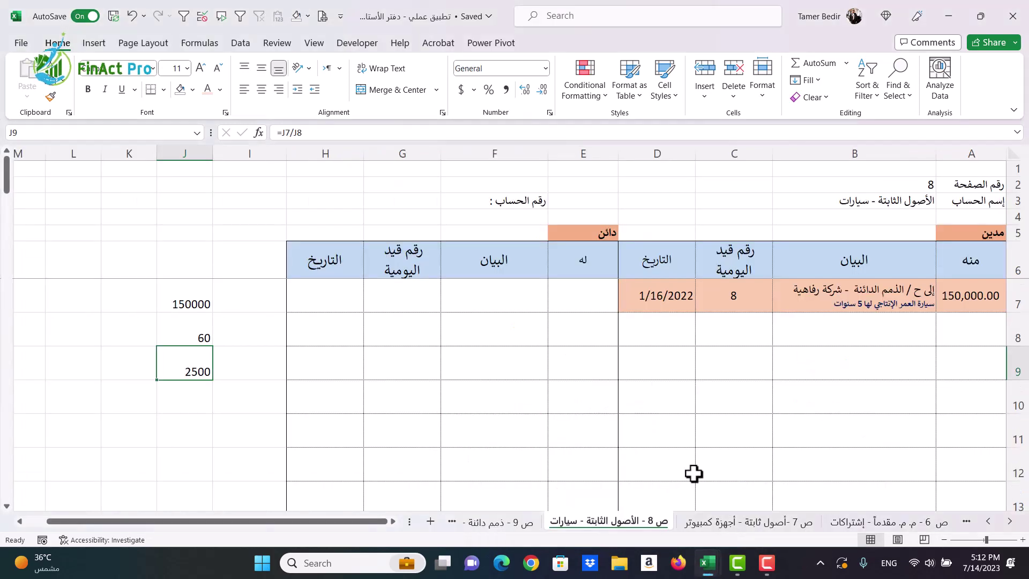
left_click(989, 520)
left_click(989, 521)
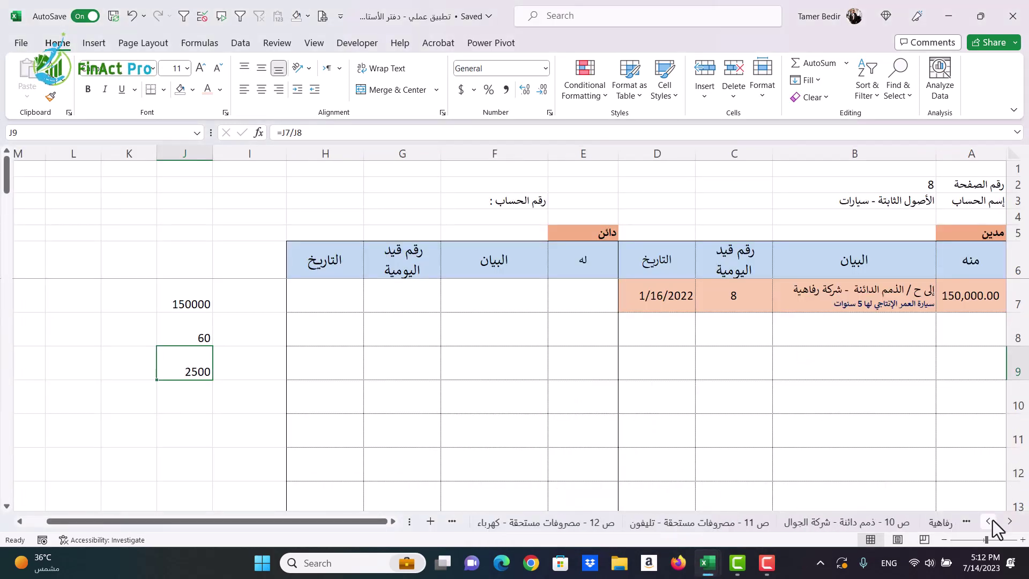
left_click(988, 521)
left_click(989, 521)
left_click(989, 521)
left_click(989, 520)
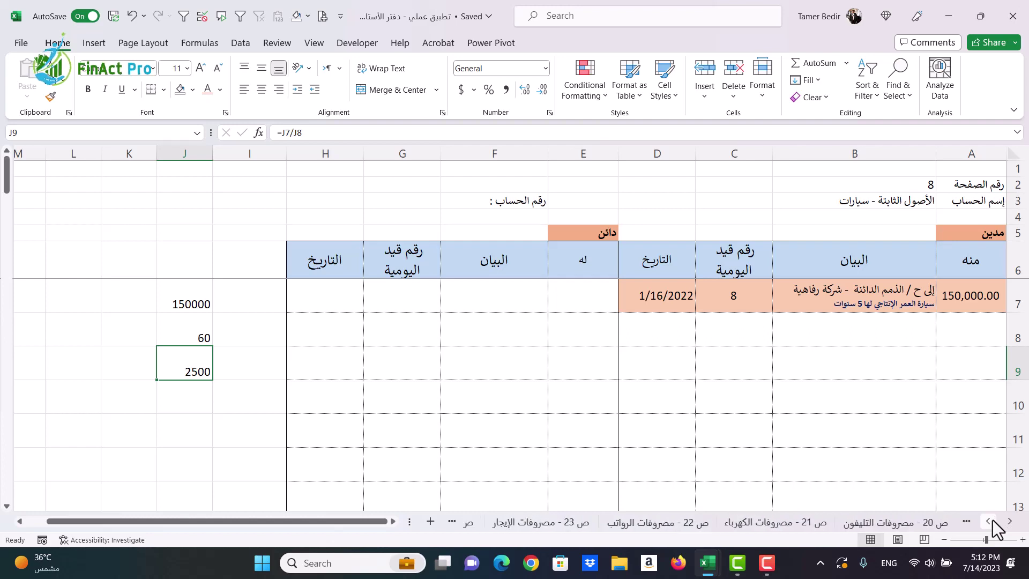
left_click(989, 521)
left_click(989, 521)
left_click(989, 520)
left_click(989, 520)
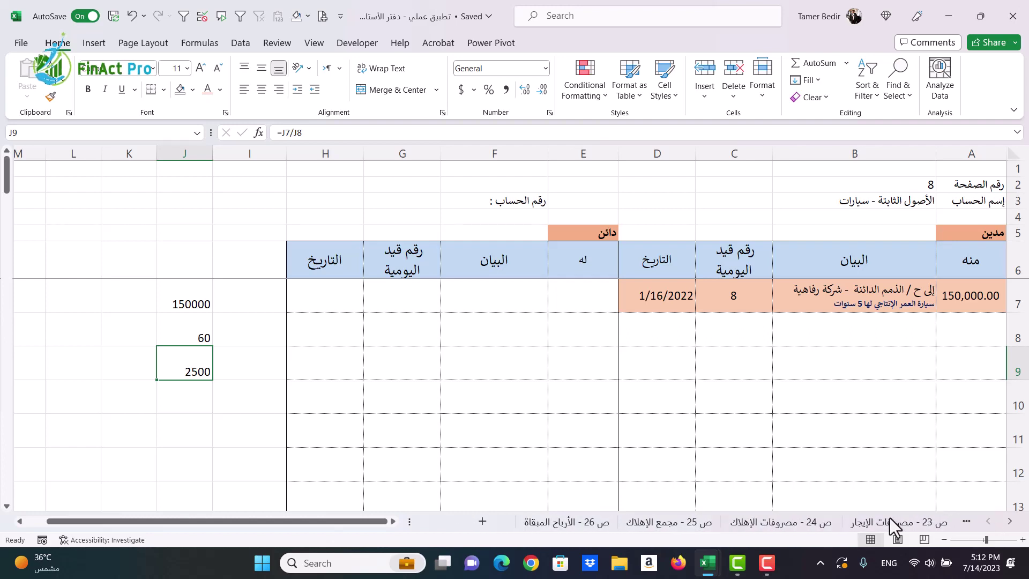
left_click(775, 522)
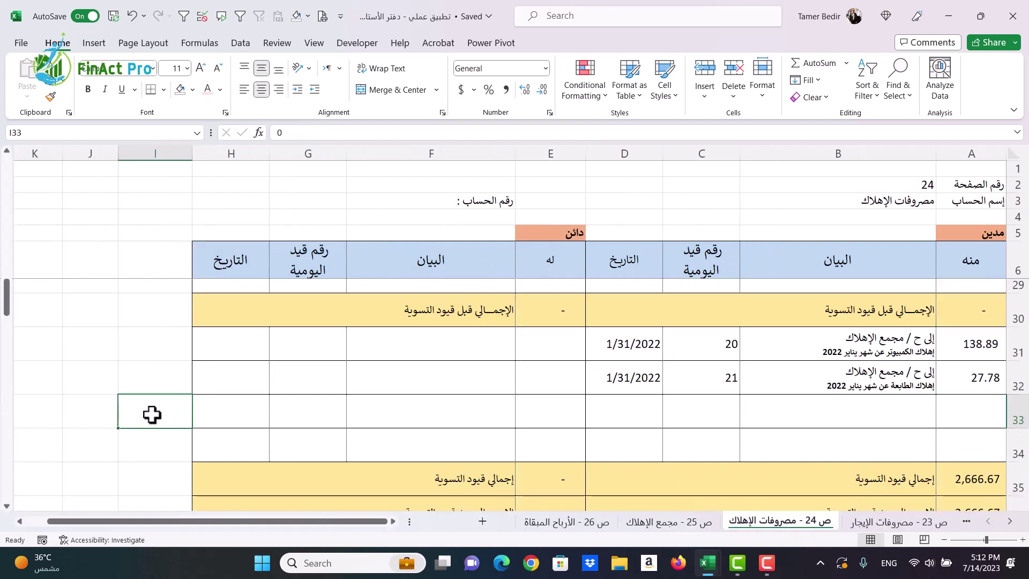
key("Return")
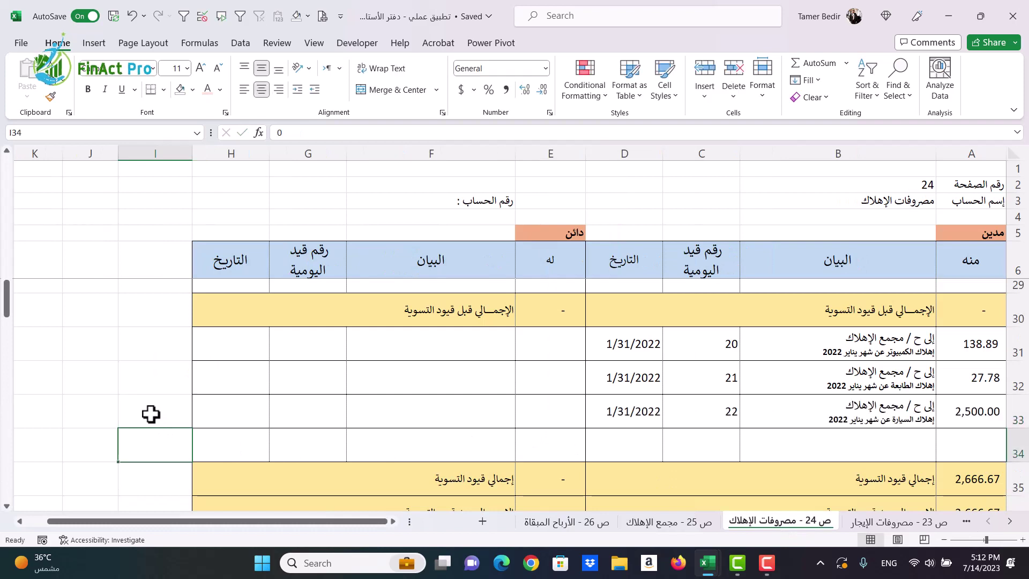
- Post entry 22's 2,500 car depreciation, dated 1/31/2022, to the credit side through I33 on the page 25 accumulated depreciation sheet
left_click(691, 522)
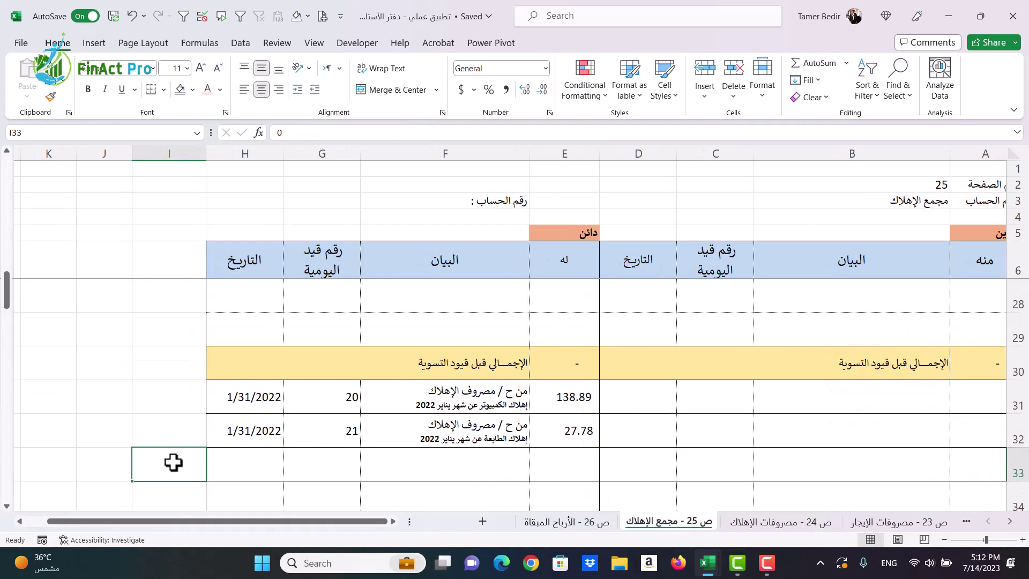
key("Return")
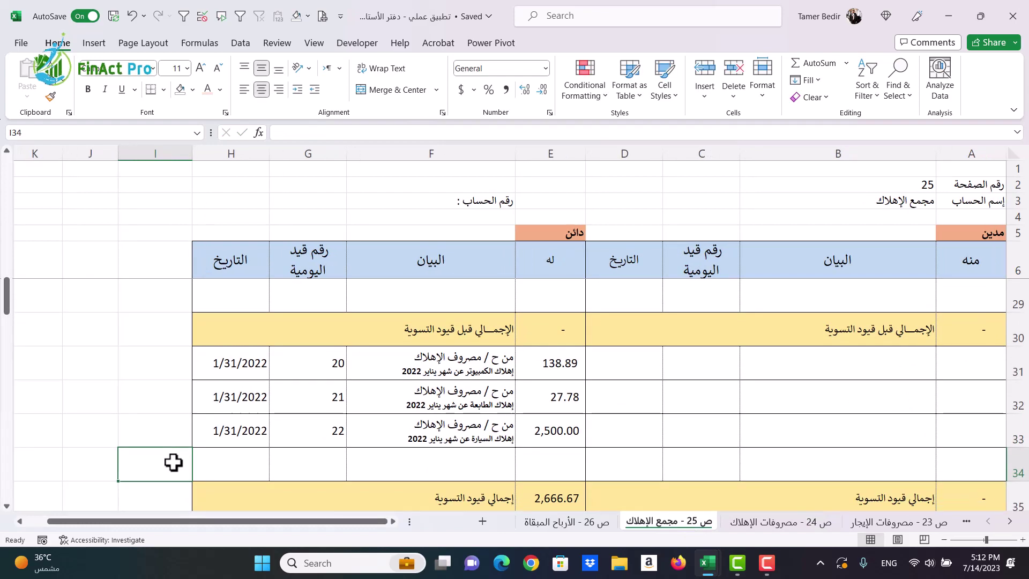
scroll(173, 462, "down", 1)
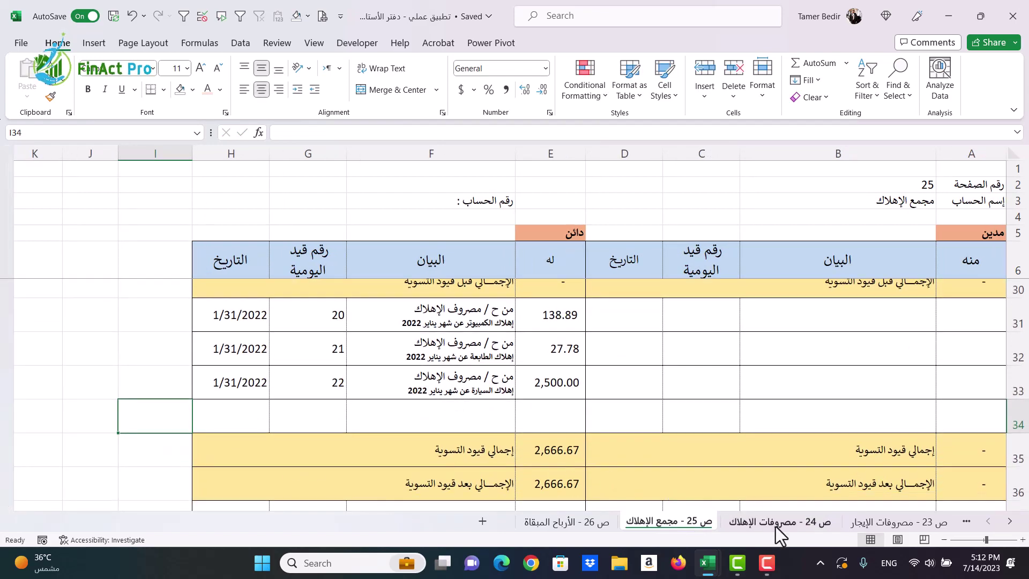
- Check the credit total after balancing in E40 on the page 24 depreciation expense sheet
left_click(776, 522)
scroll(554, 431, "down", 3)
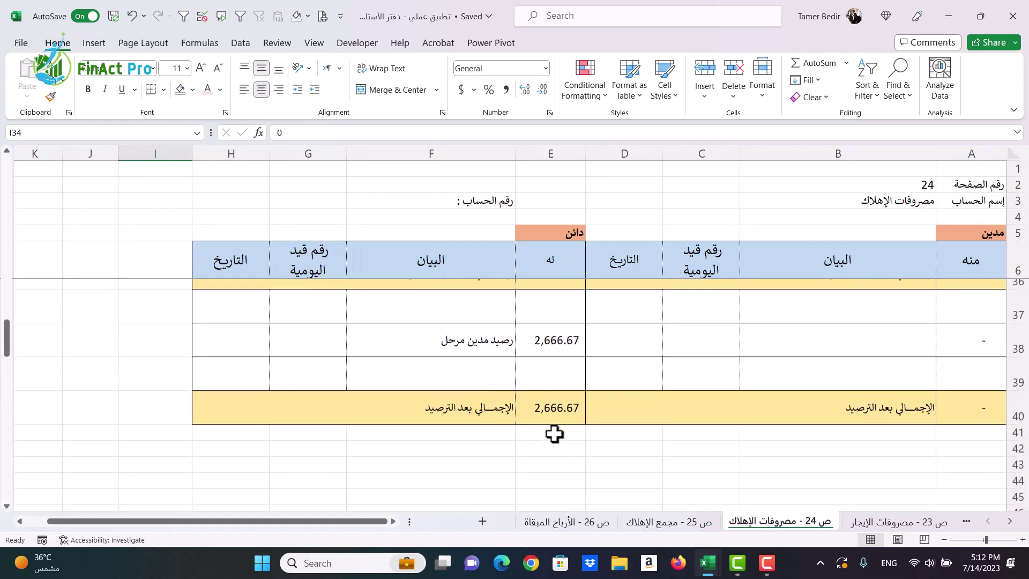
left_click(562, 408)
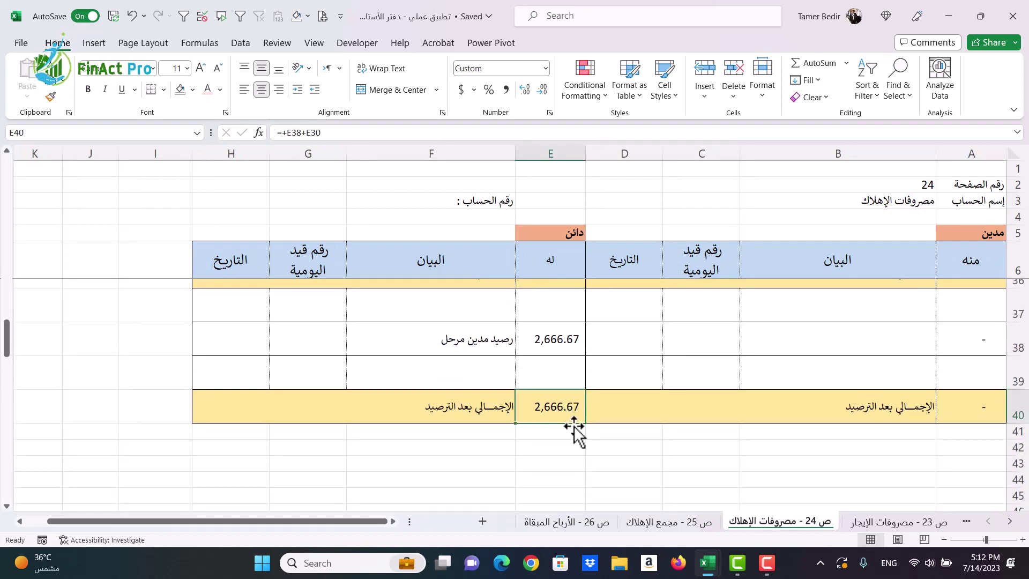
scroll(574, 427, "up", 2)
- Check the carried credit balance in A38, its label in B38 and the adjustments total in E35 on the page 25 accumulated depreciation sheet
left_click(689, 526)
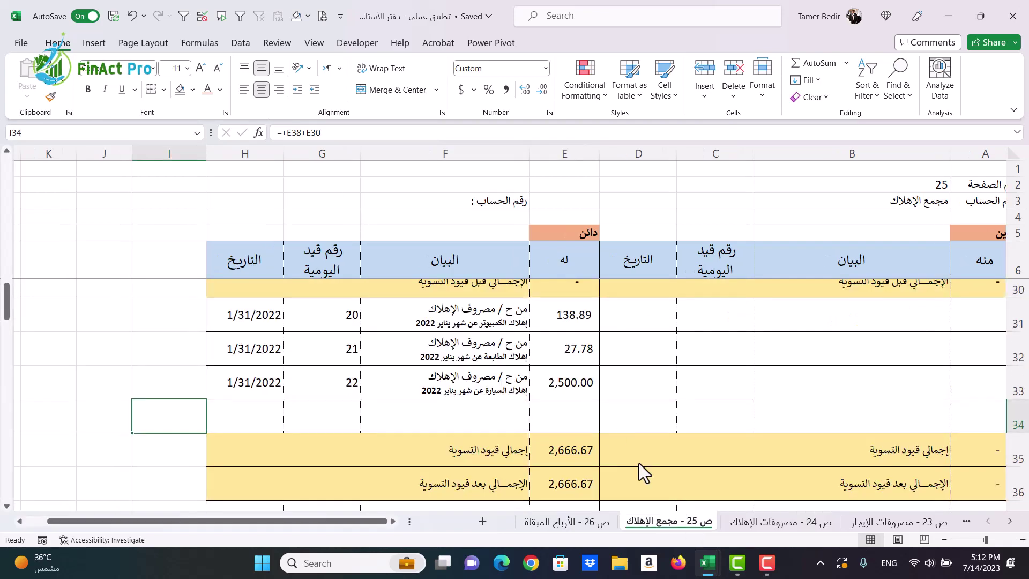
scroll(611, 416, "down", 2)
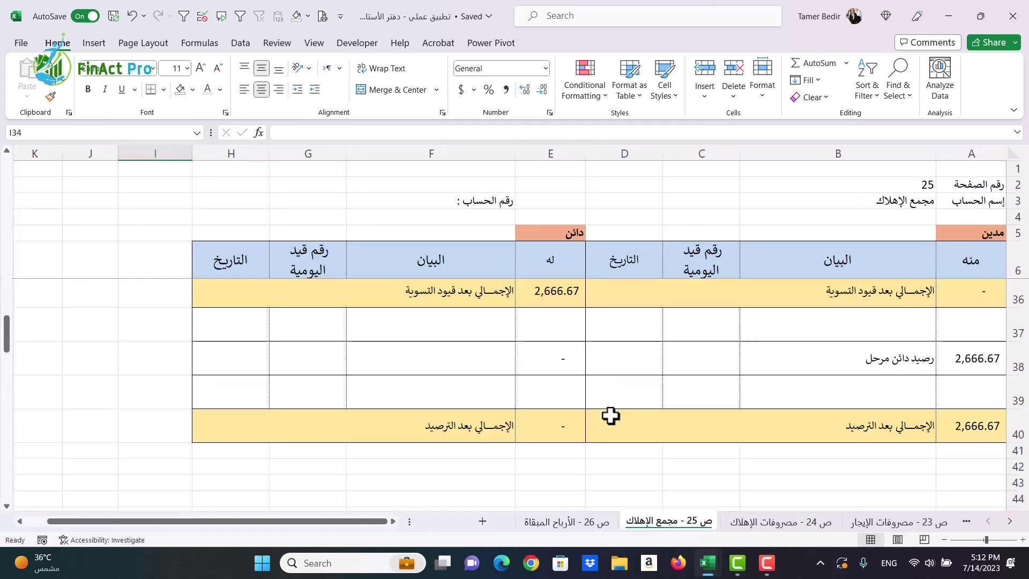
left_click(974, 367)
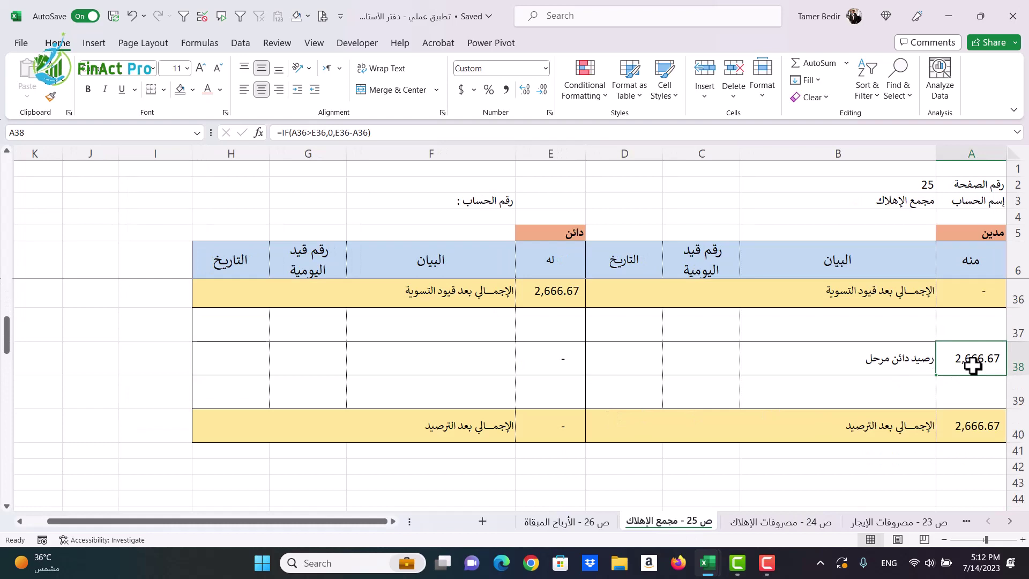
left_click(918, 360)
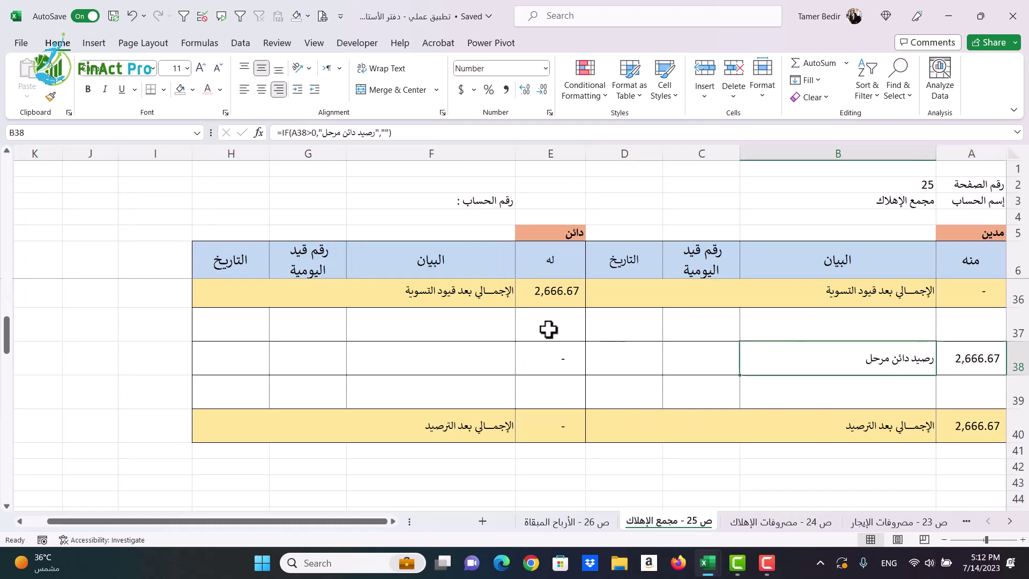
scroll(549, 329, "up", 1)
left_click(546, 316)
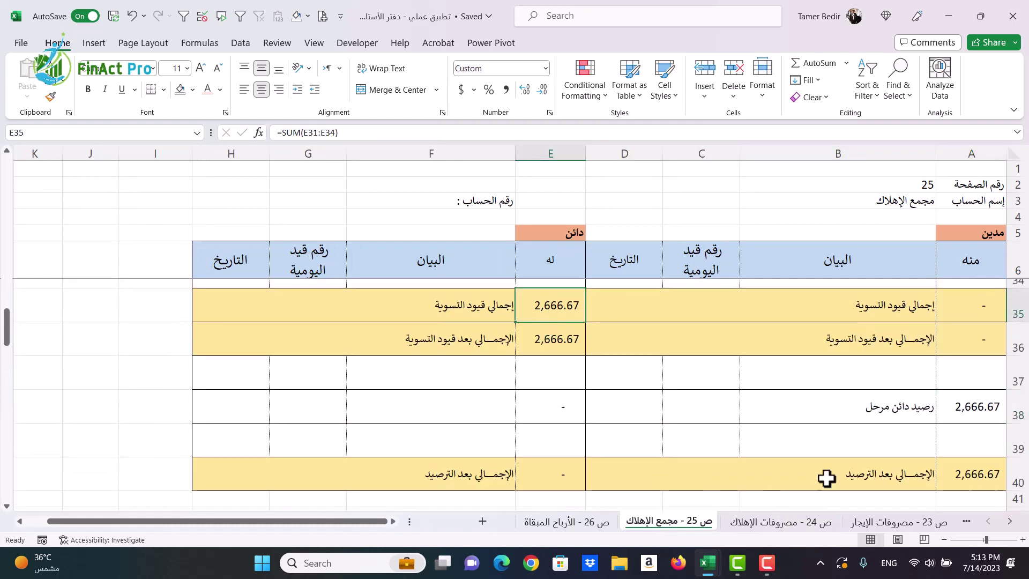
- Check the carried debit balance in E38 on the page 24 depreciation expense sheet
left_click(771, 520)
scroll(757, 452, "down", 1)
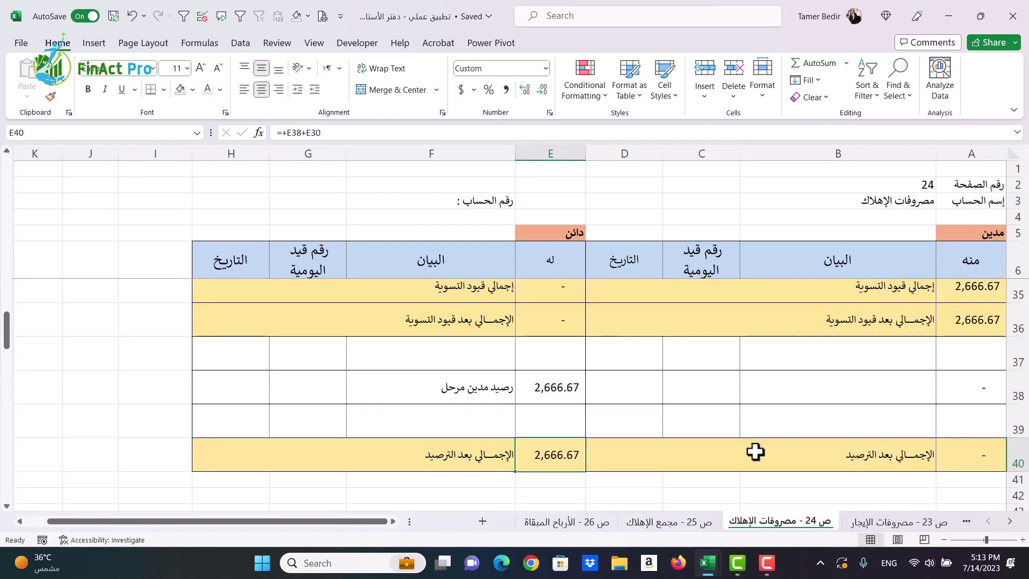
left_click(557, 388)
scroll(557, 388, "down", 1)
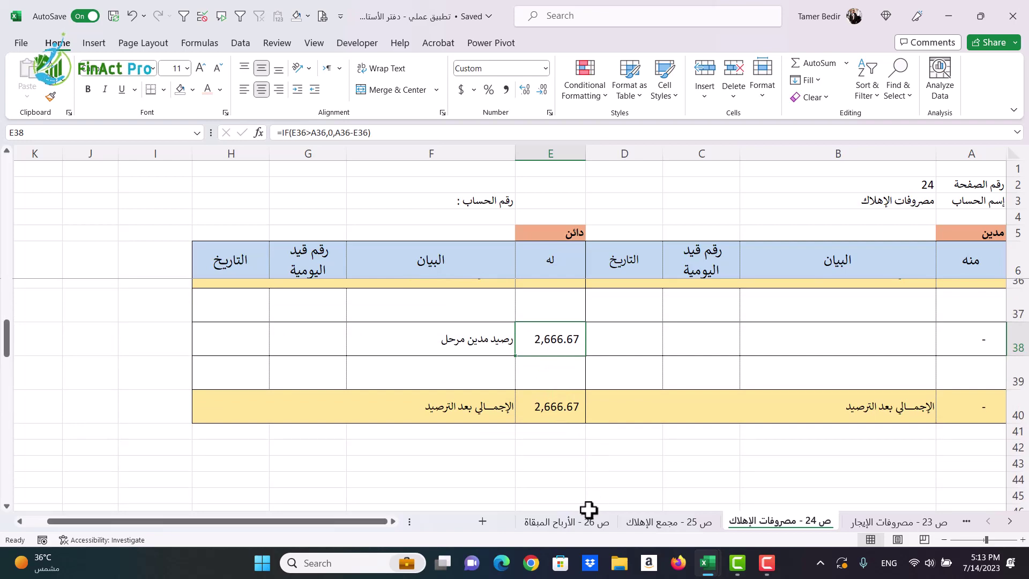
- Switch to the trial balance workbook and fill the accumulated depreciation adjustments in row 42 by entering 1 in H42
mouse_move(712, 566)
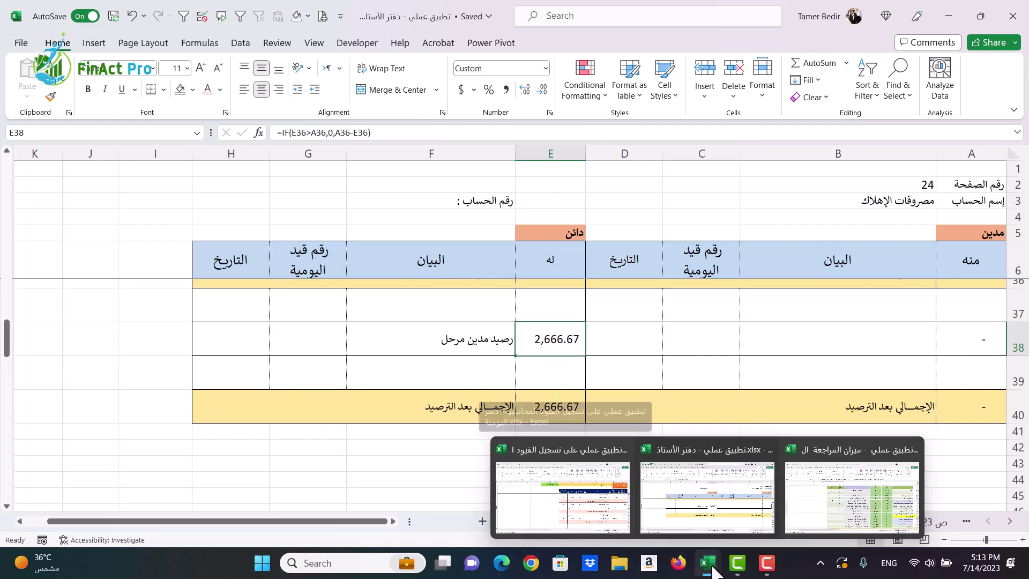
left_click(843, 519)
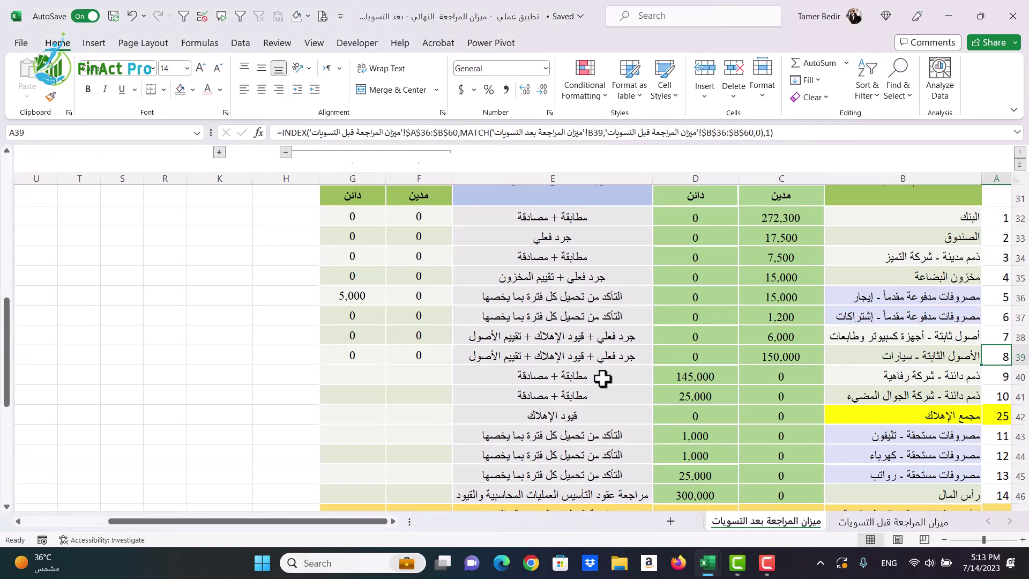
left_click(301, 417)
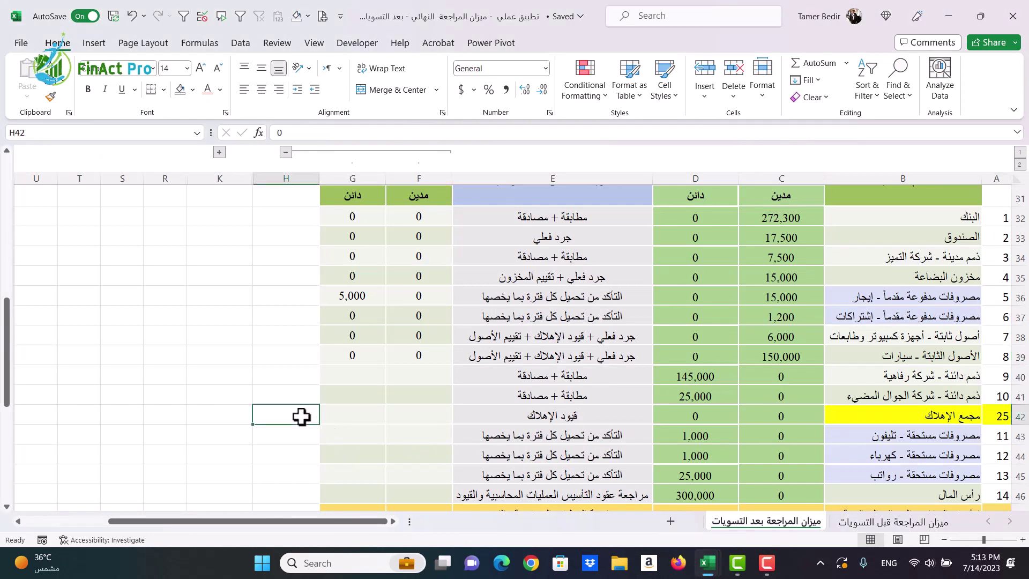
type("1")
key("Return")
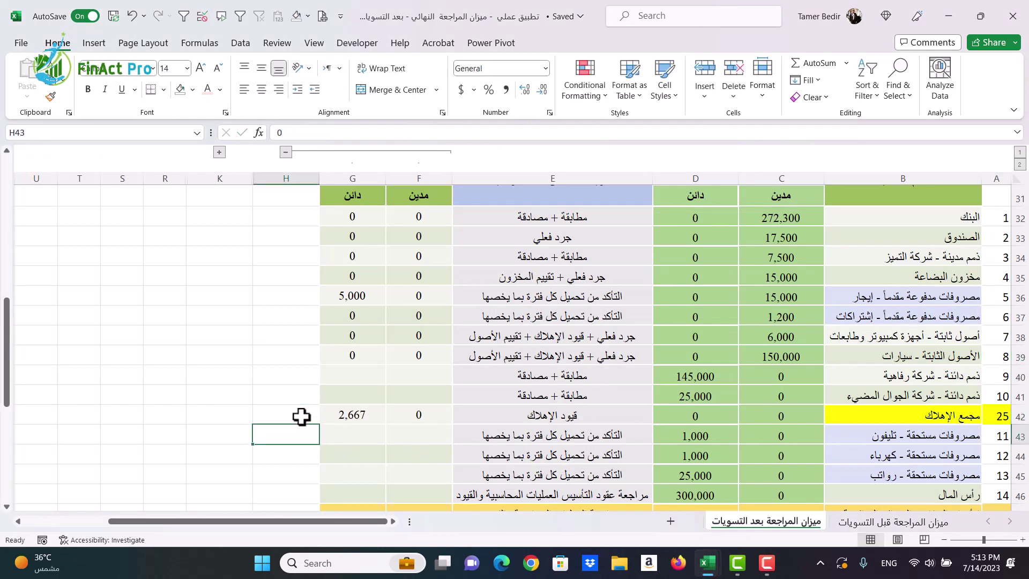
- Fill the depreciation expense adjustments in row 57 by entering 1 in H57
scroll(301, 416, "down", 5)
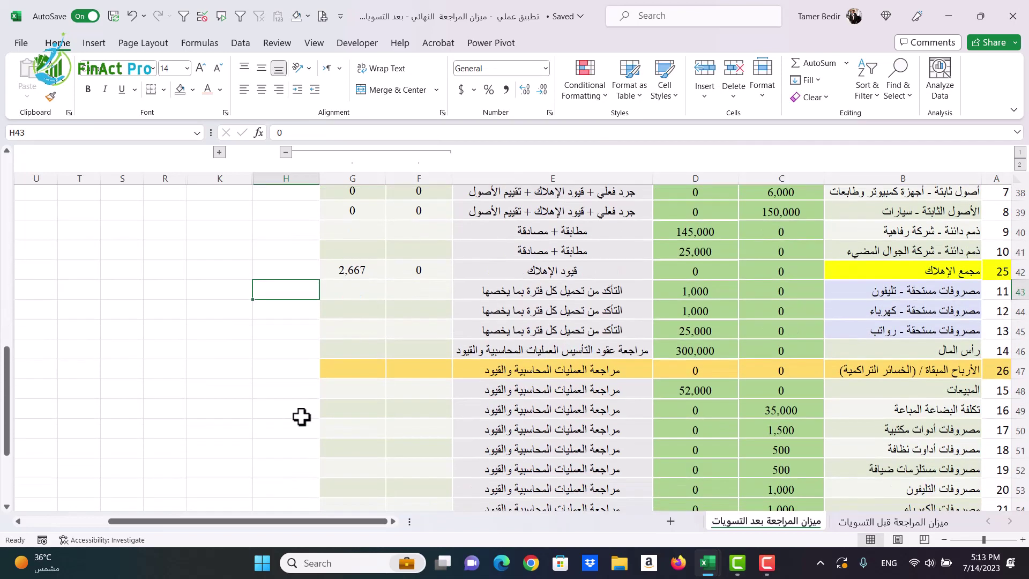
left_click(288, 427)
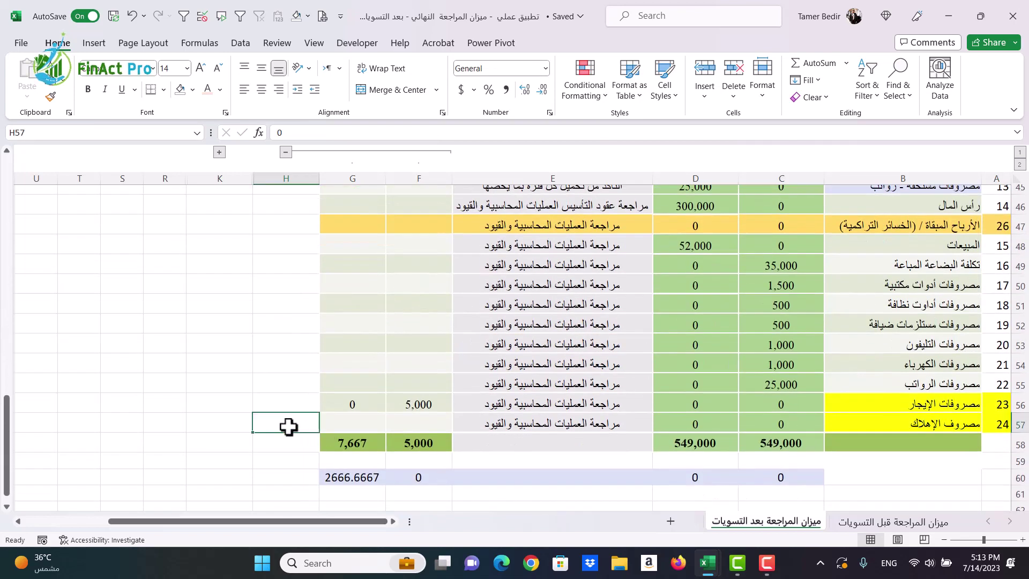
type("1")
key("Return")
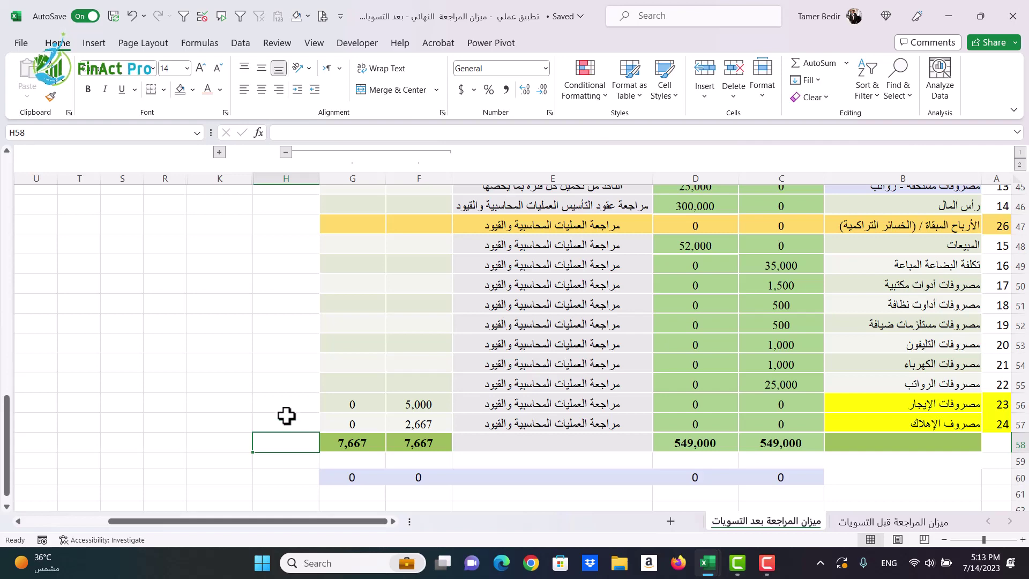
- Fill zero debit and credit adjustments for the two accounts payable in rows 40 and 41, entering 1 in H40 and likewise in H41
scroll(286, 415, "up", 5)
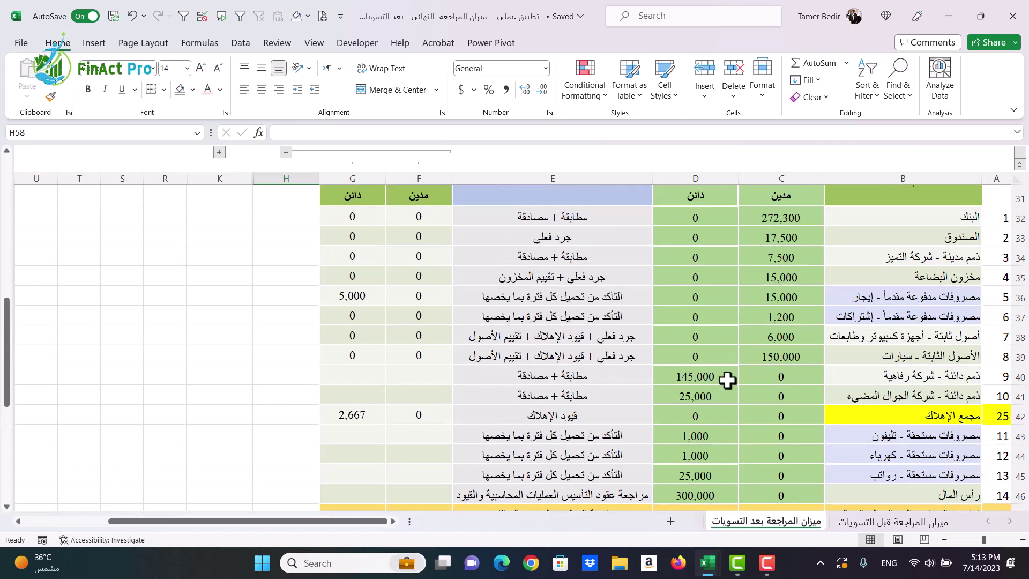
left_click(878, 378)
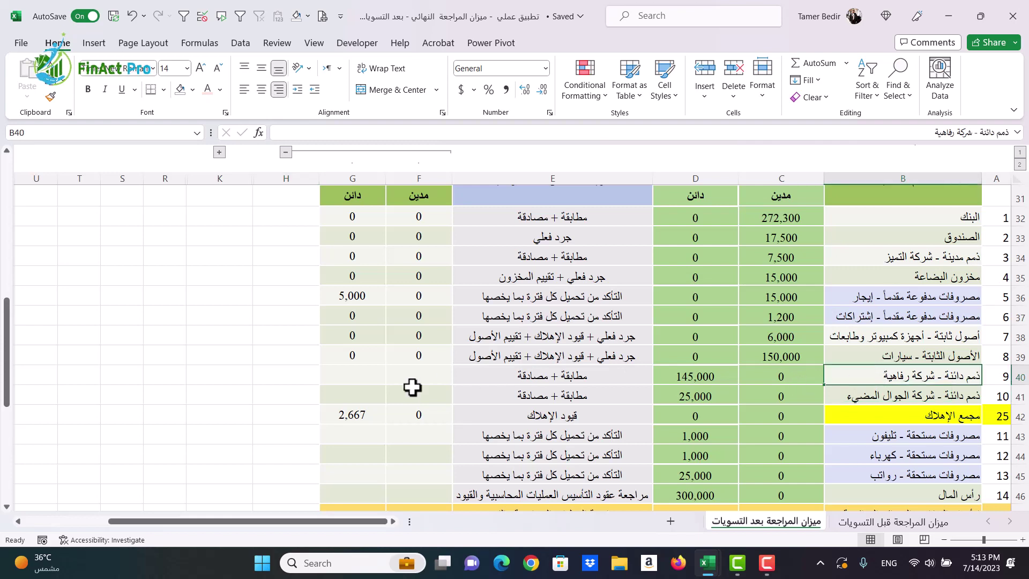
left_click(305, 375)
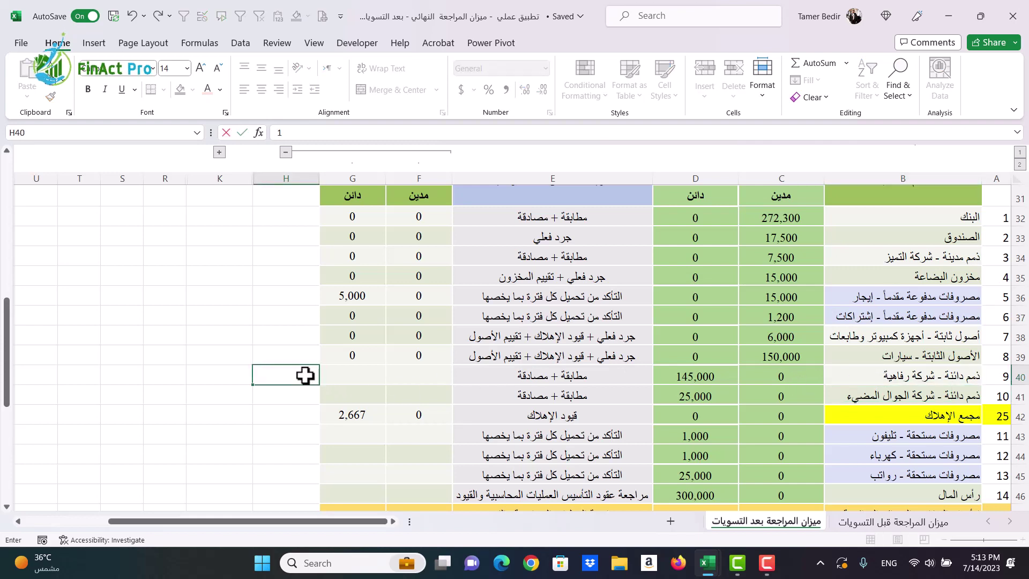
key("Down")
key("Down")
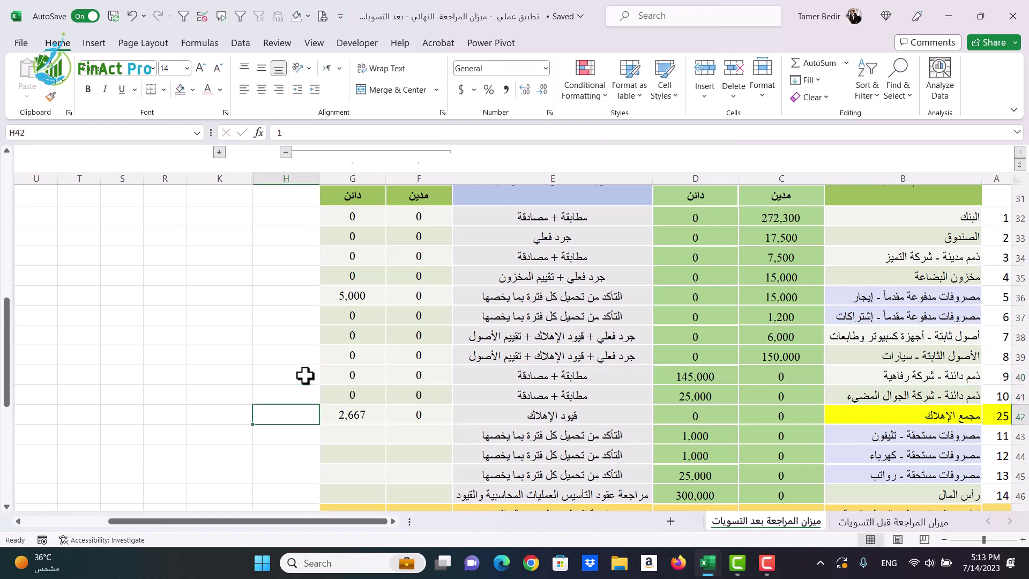
key("Down")
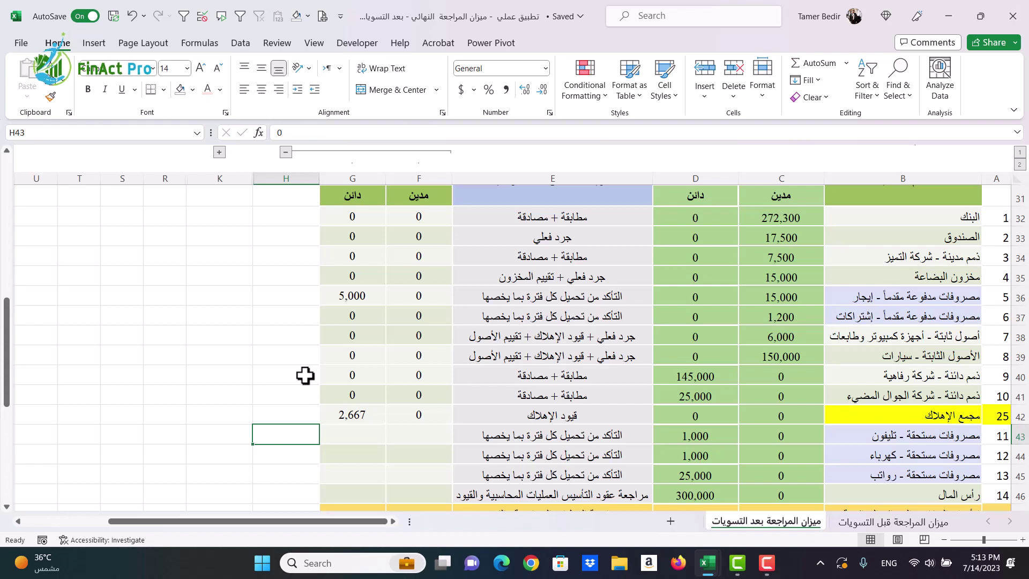
- Fill zero debit and credit adjustments for the accrued expenses and capital in rows 43 to 46 by entering 1 in H43:H46
key("Return")
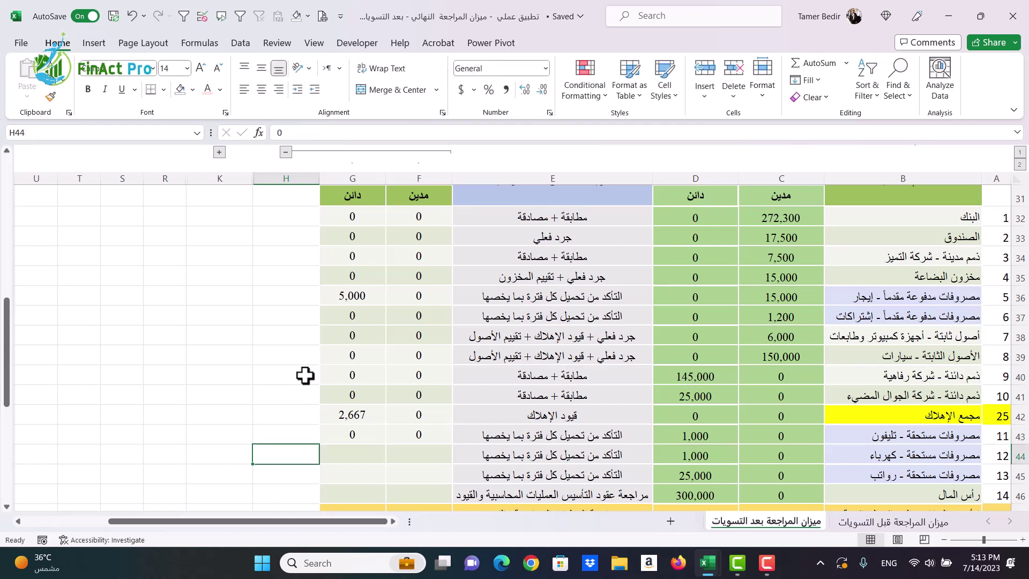
type("0")
key("Return")
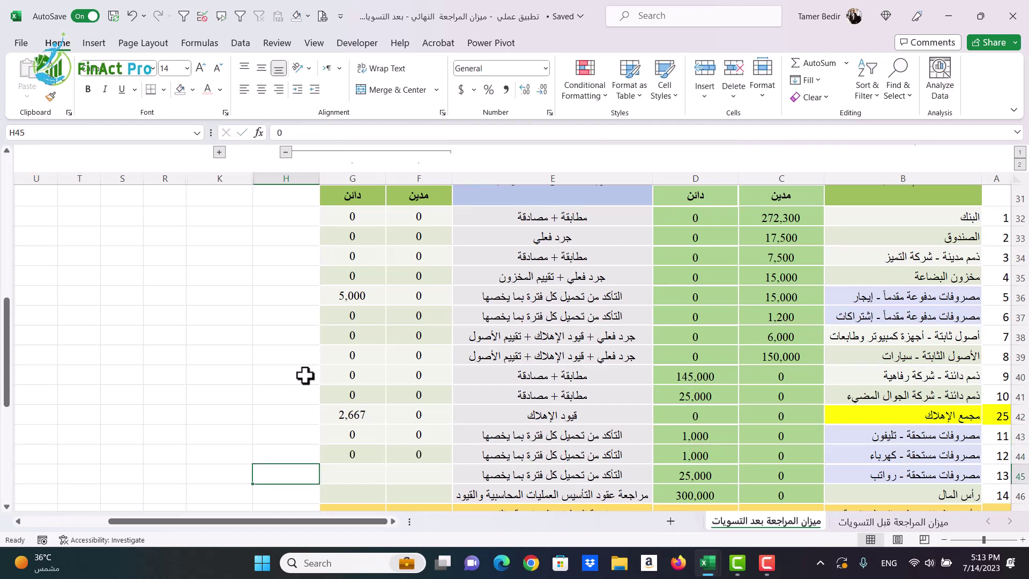
type("0")
key("Return")
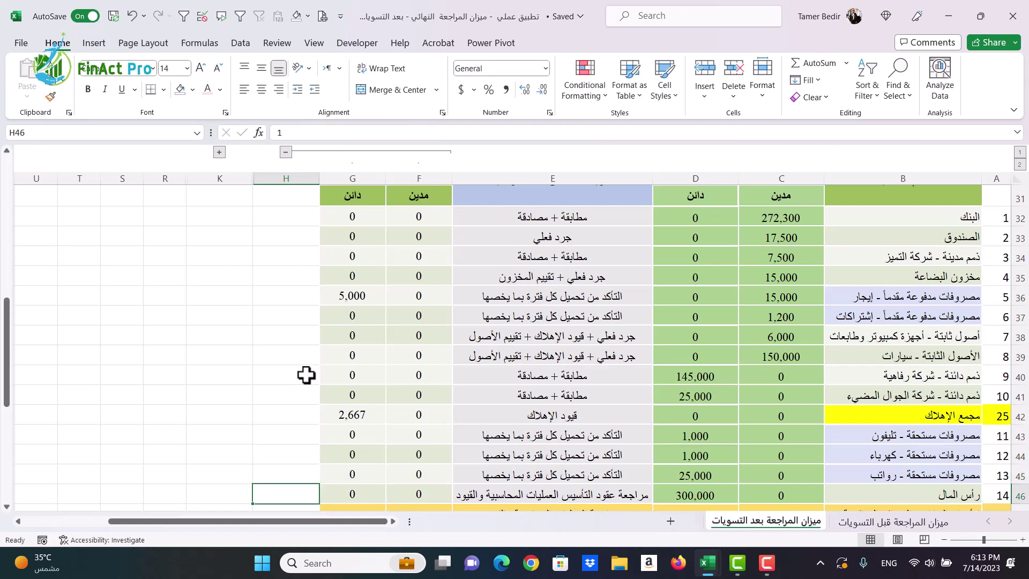
key("Return")
scroll(306, 375, "down", 1)
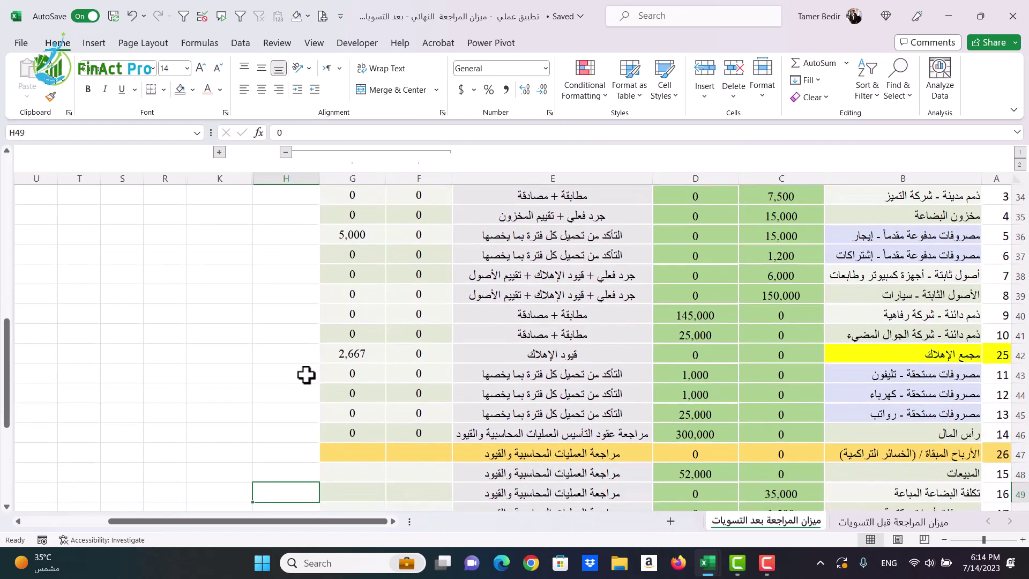
- Examine the capital account's balances, verification method and adjustments across row 46
key("Up")
key("Up")
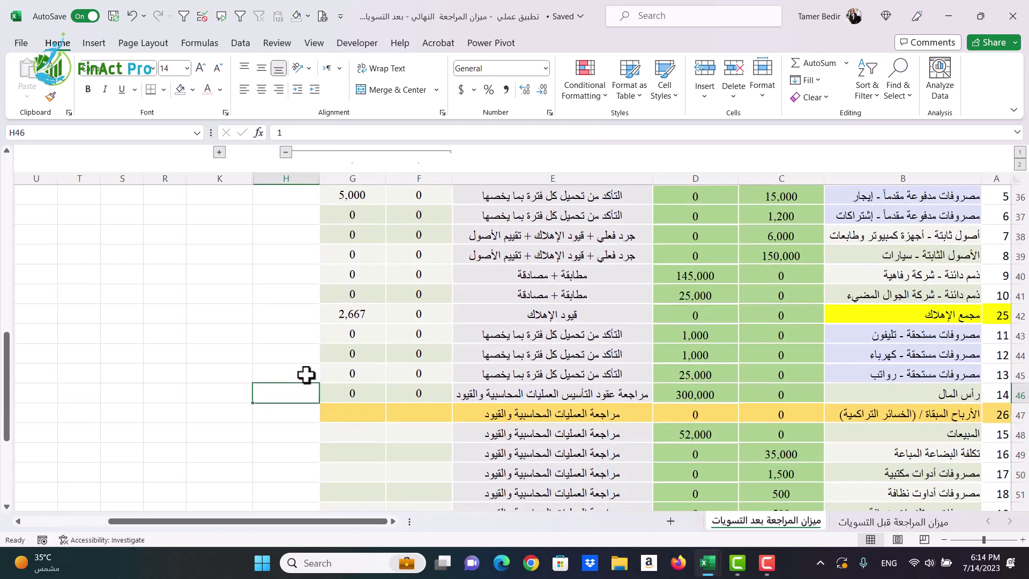
key("Right")
key("Right")
key("Right")
key("Right")
key("Right")
key("Right")
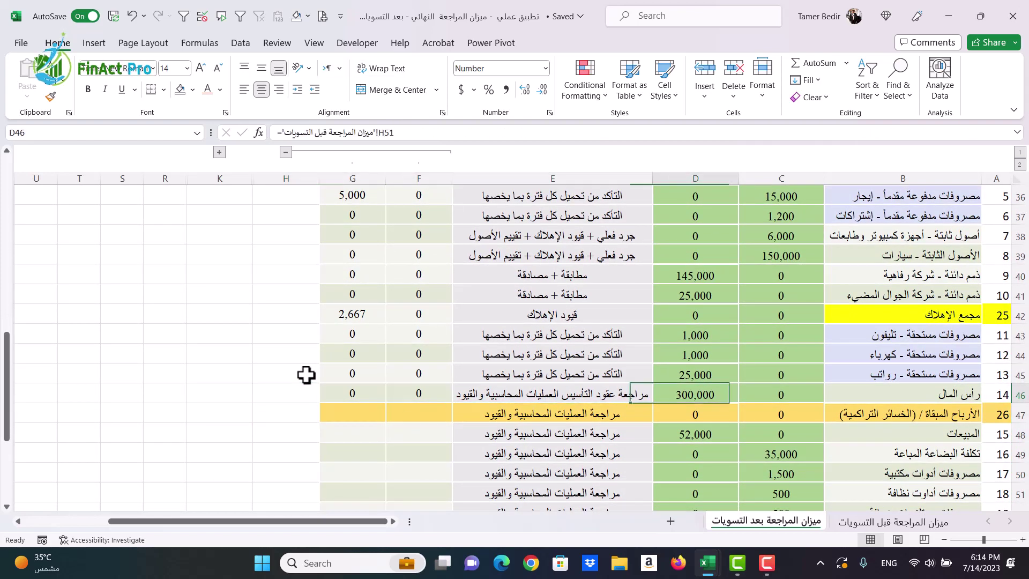
key("Right")
key("Left")
key("Left")
key("Left")
key("Left")
key("Left")
key("Left")
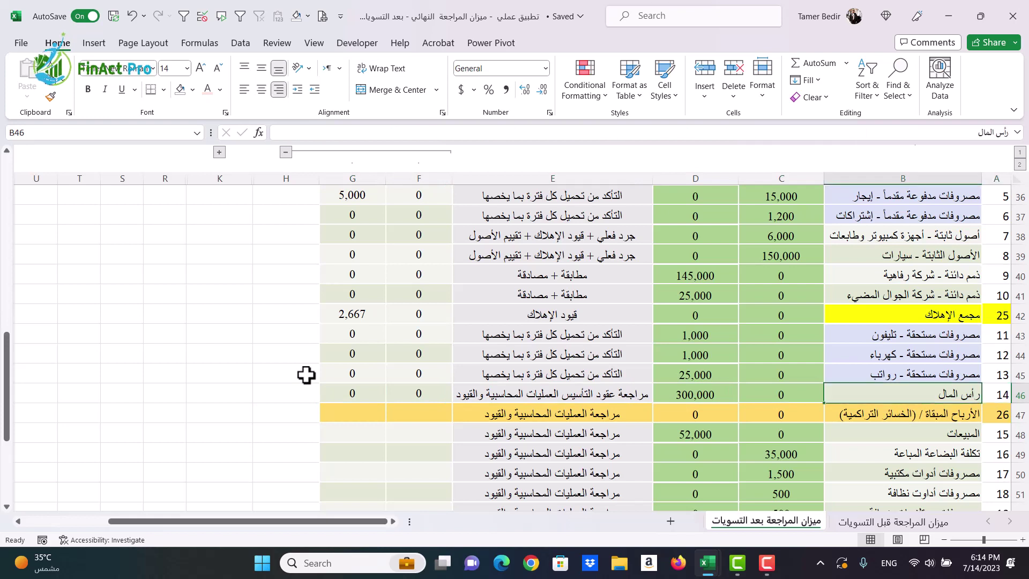
- Examine the retained earnings row by highlighting A47:G47 on the adjusted trial balance
key("Down")
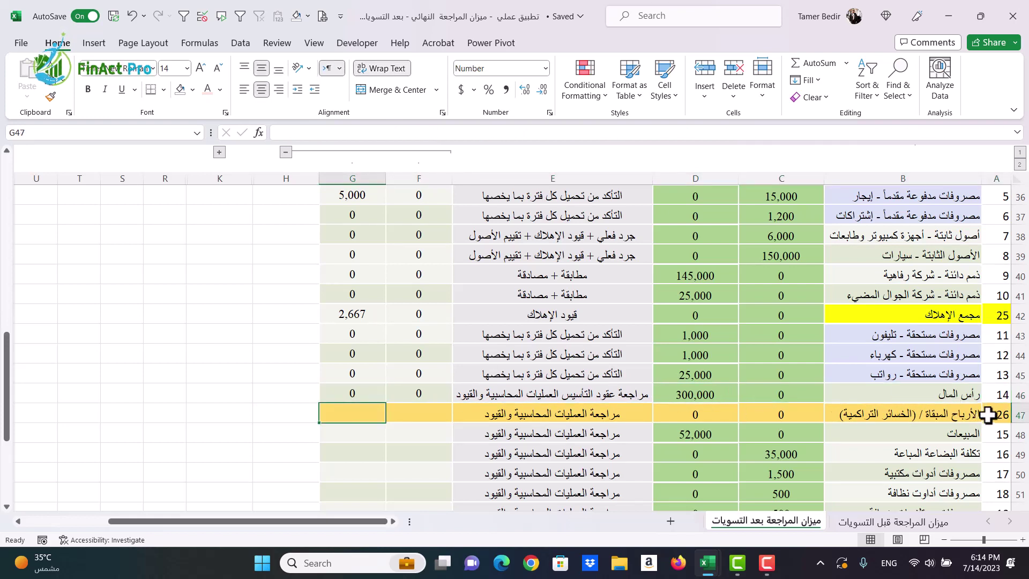
left_click_drag(987, 413, 356, 408)
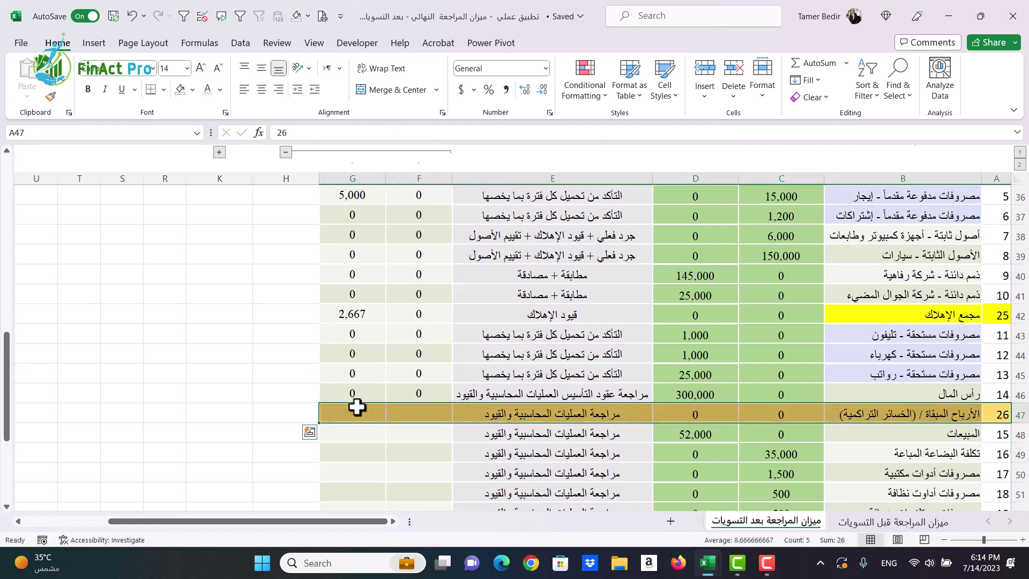
left_click(873, 420)
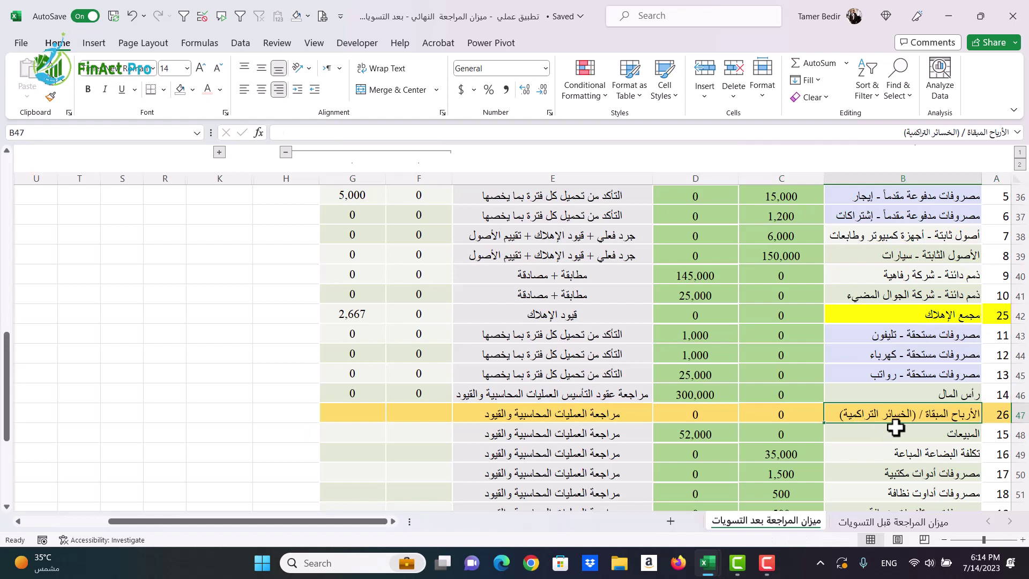
left_click(769, 409)
left_click_drag(768, 408, 985, 414)
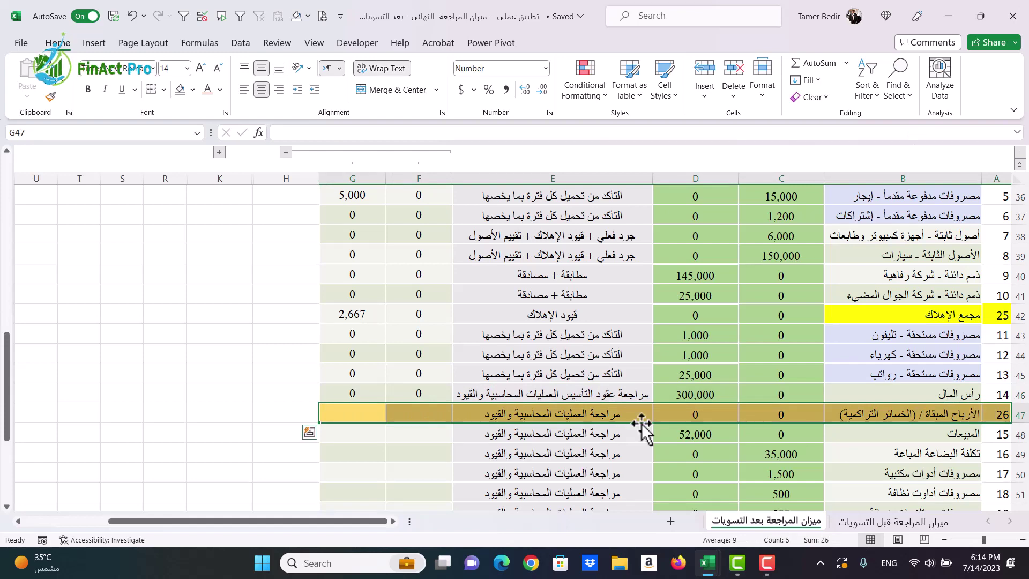
- Highlight the balance sheet accounts in A32:H47, from retained earnings up to the bank account, and look through them
left_click_drag(305, 416, 988, 230)
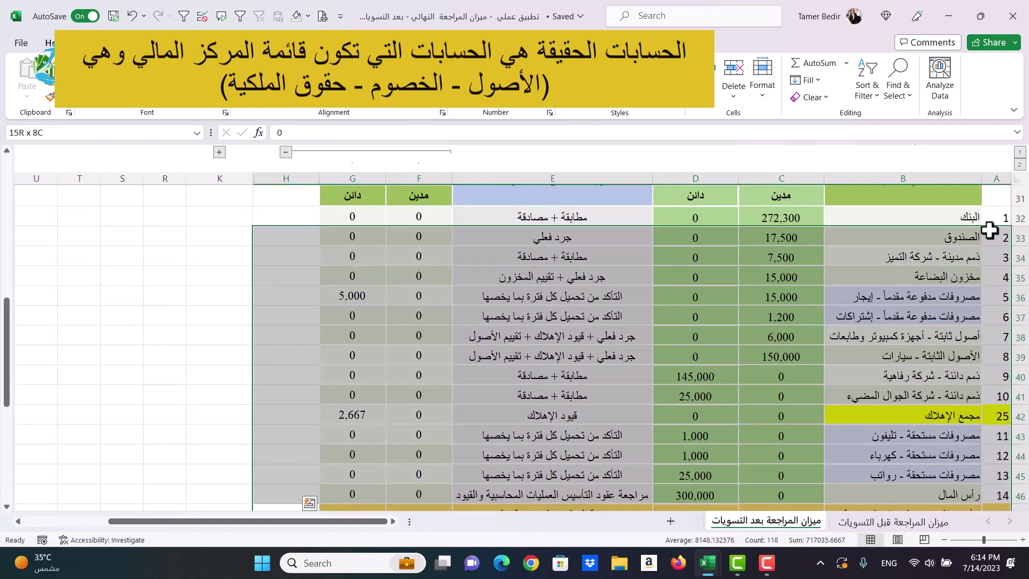
left_click_drag(988, 230, 992, 265)
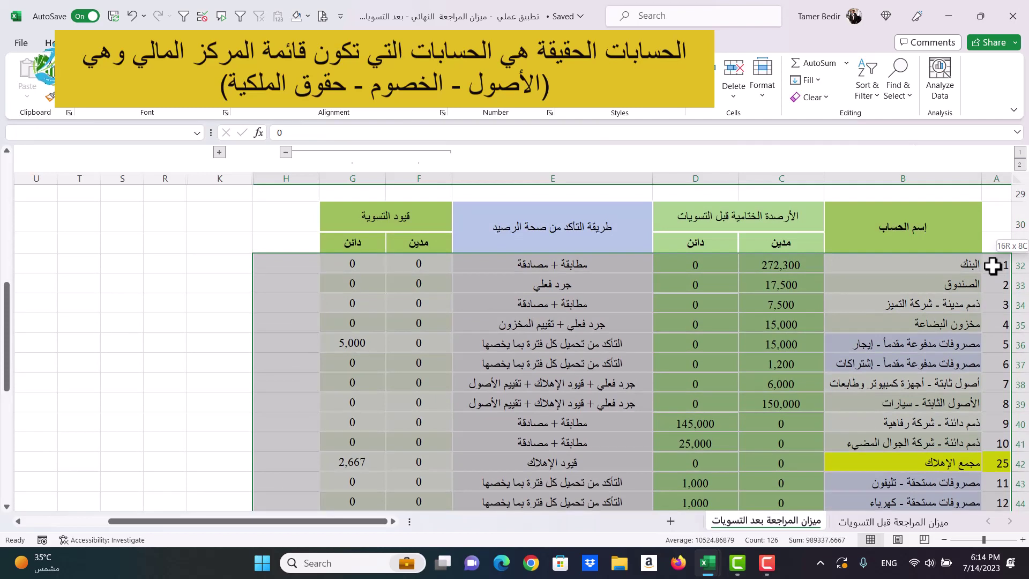
left_click_drag(991, 265, 992, 265)
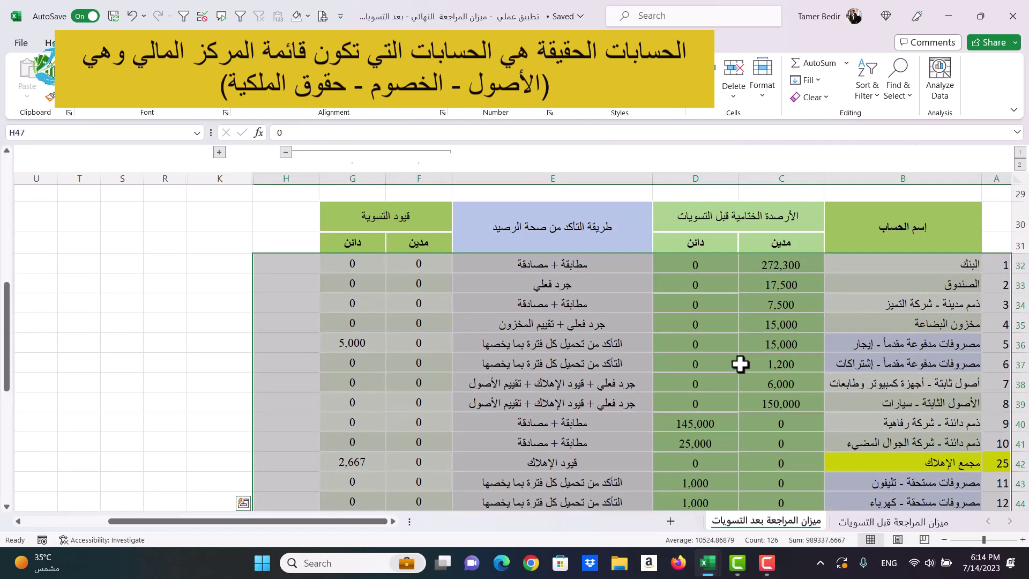
scroll(740, 364, "down", 2)
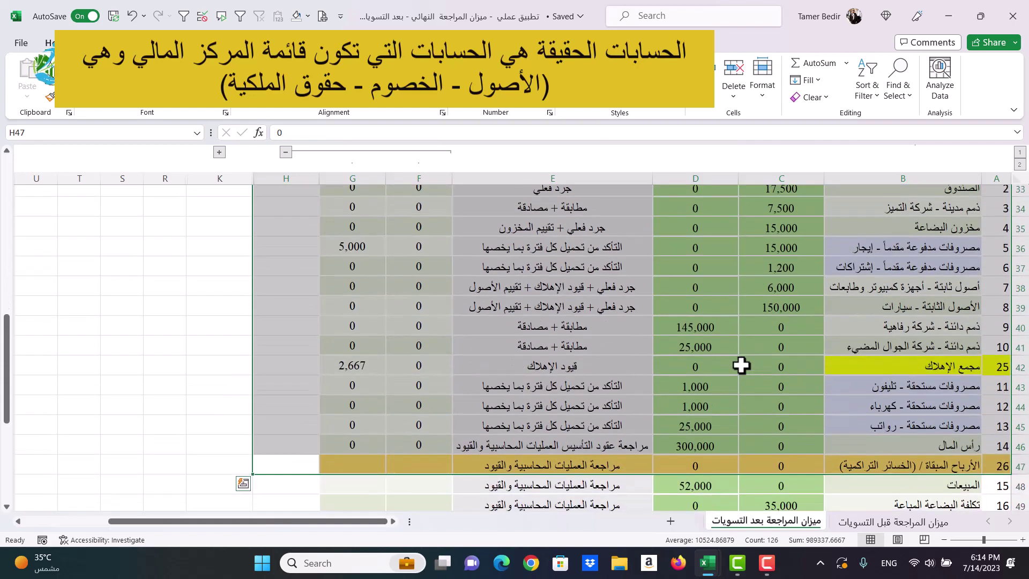
scroll(741, 365, "down", 3)
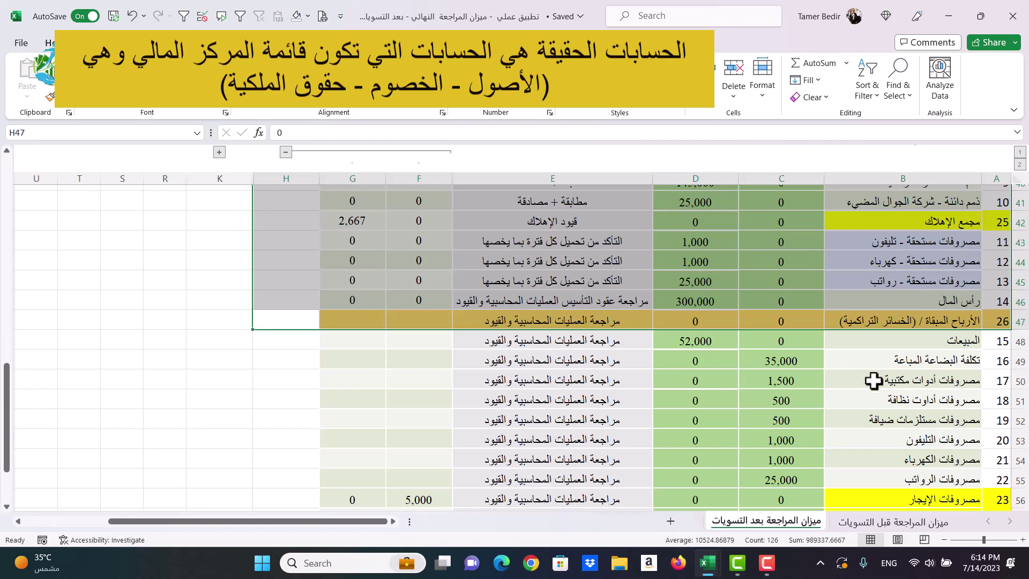
- Highlight the income statement accounts from row 48 and check the sales balance in D48 and cost of goods sold in C49
left_click(989, 345)
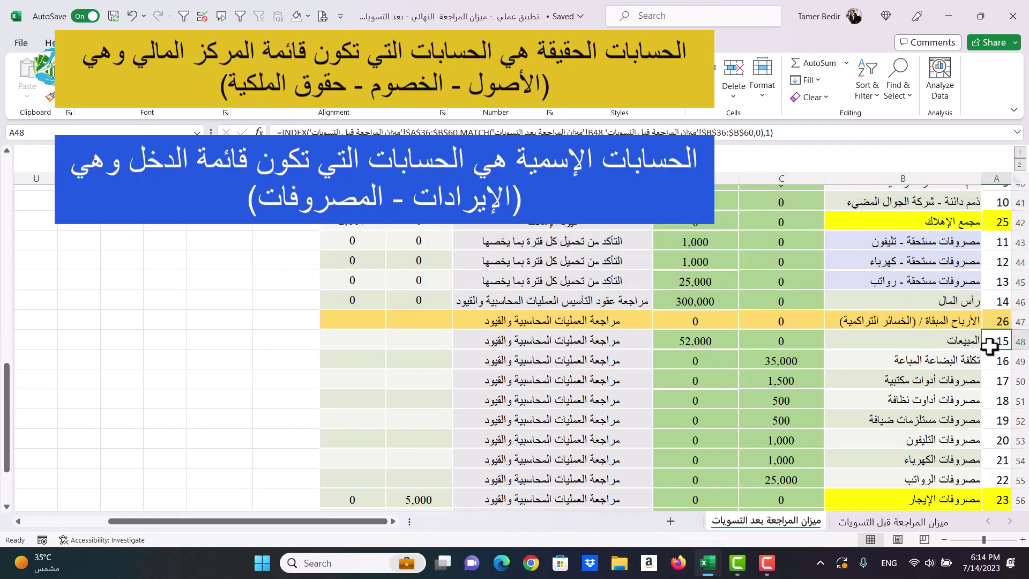
left_click_drag(988, 345, 305, 407)
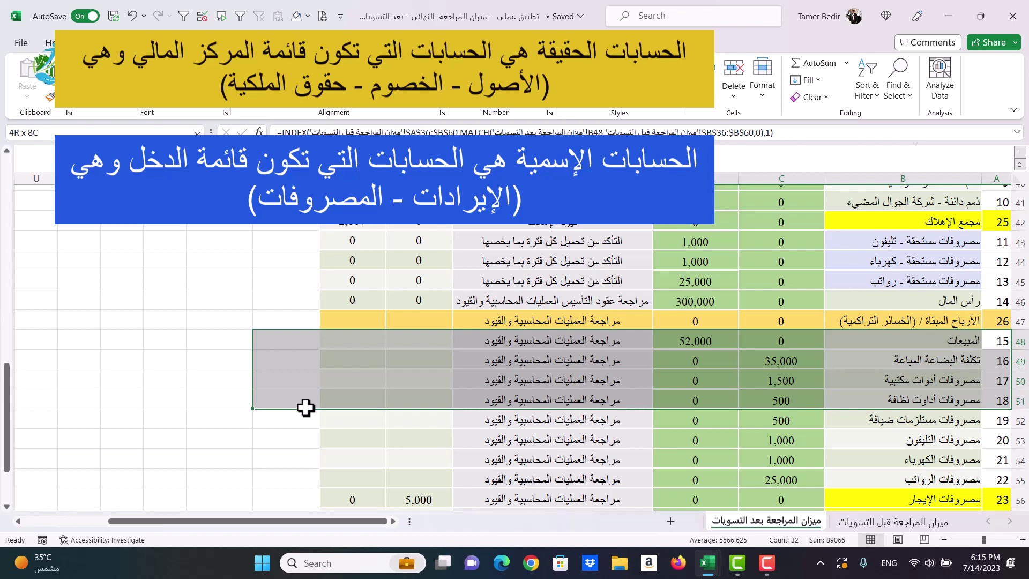
left_click(697, 341)
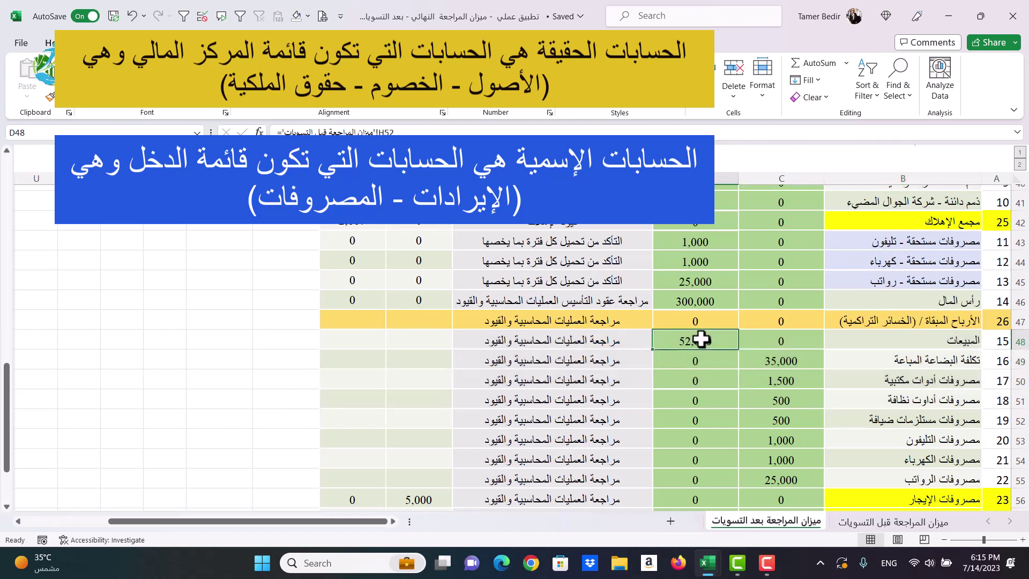
left_click(757, 361)
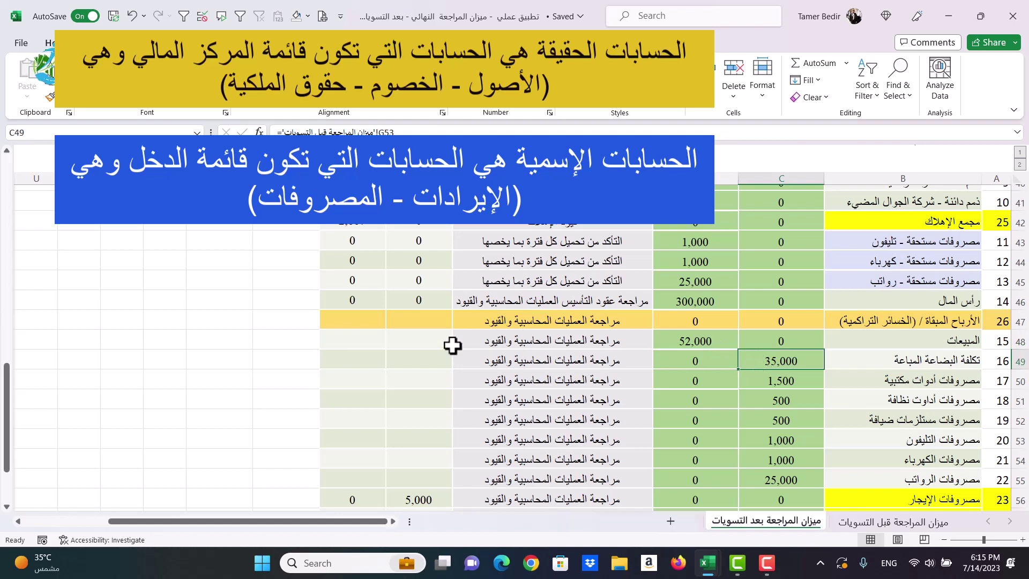
- Fill zero adjustments for sales and cost of goods sold in rows 48 and 49 by entering 1 in H48 and H49
left_click(301, 341)
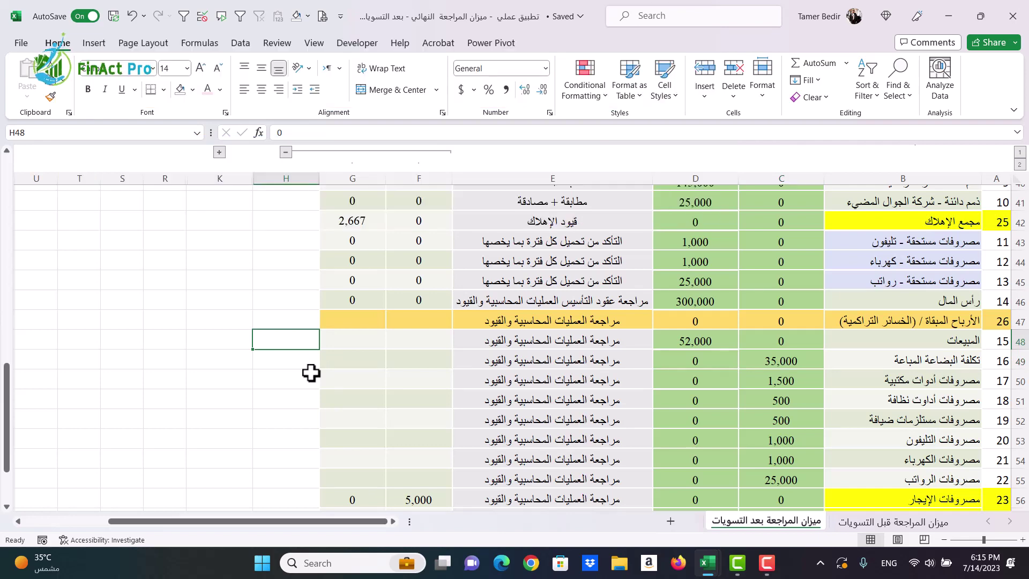
key("Return")
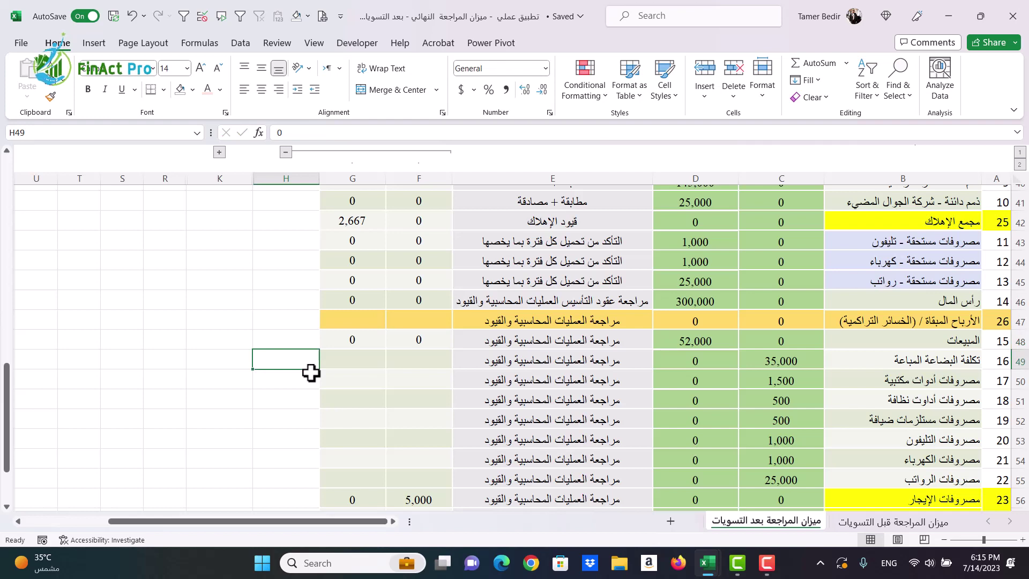
type("1")
key("Return")
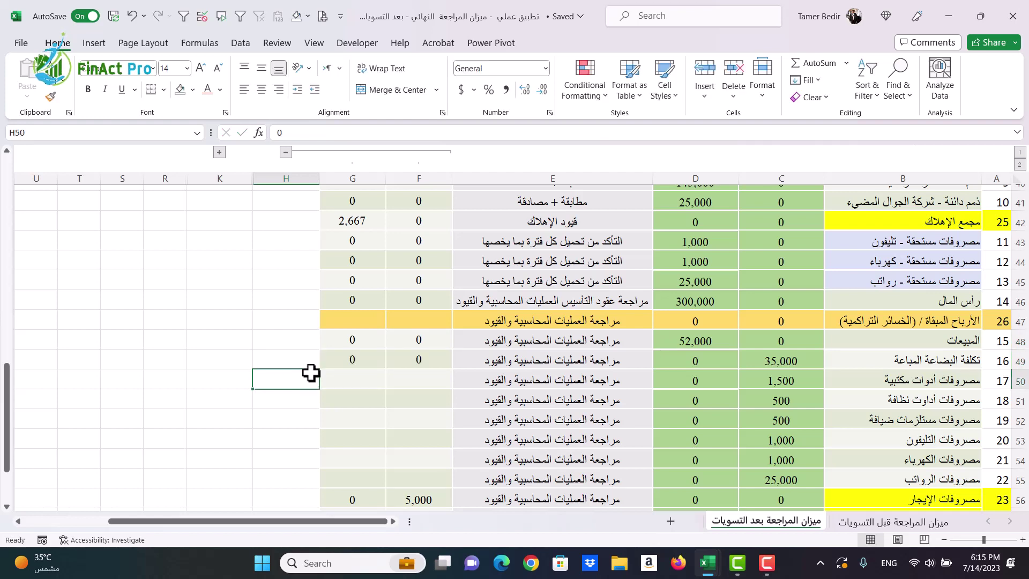
- Fill zero adjustments for the expense accounts in rows 50 to 55, from office supplies to salaries, by entering 1 in H50:H55
type("1")
key("Return")
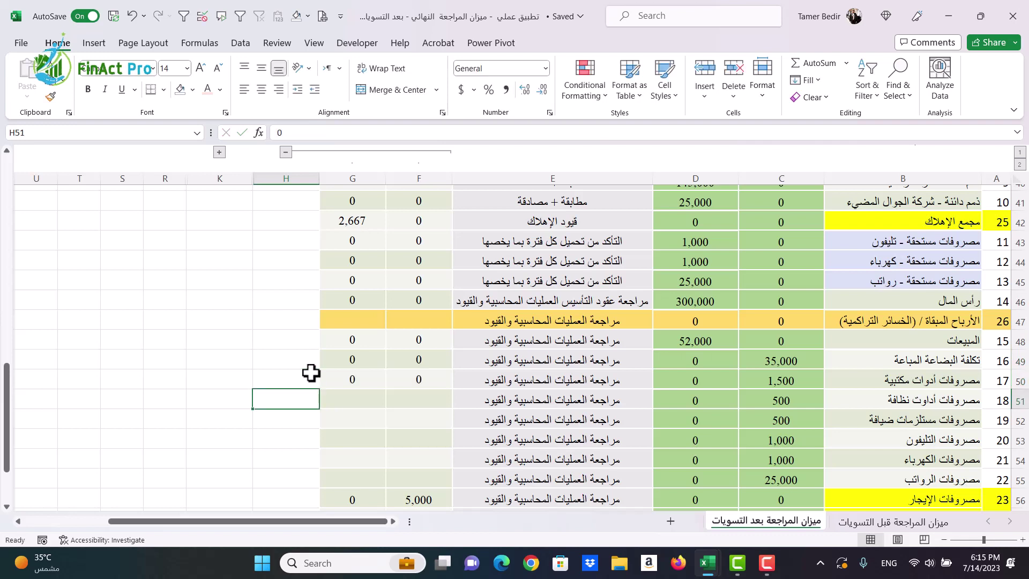
type("1")
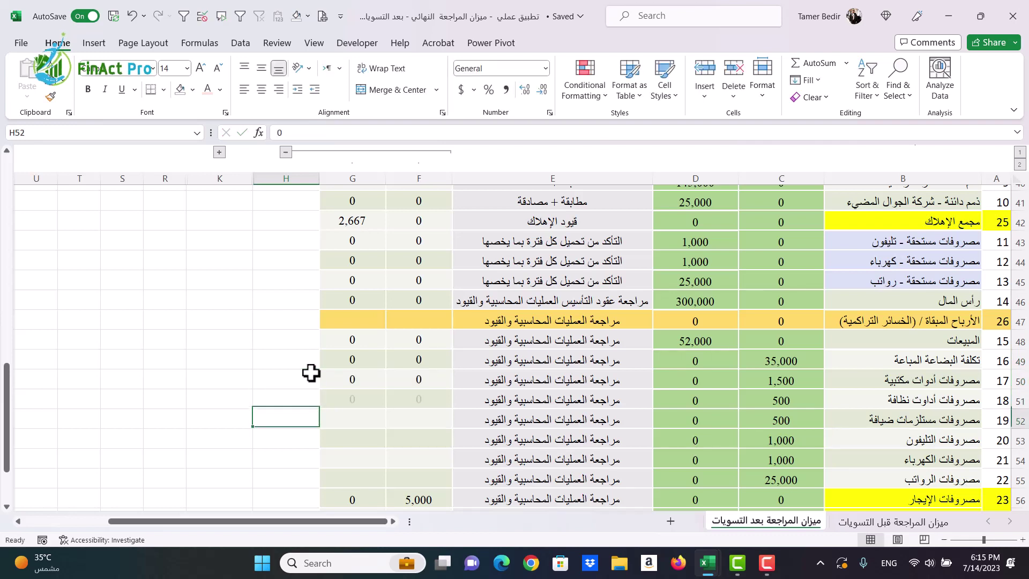
key("Return")
type("1")
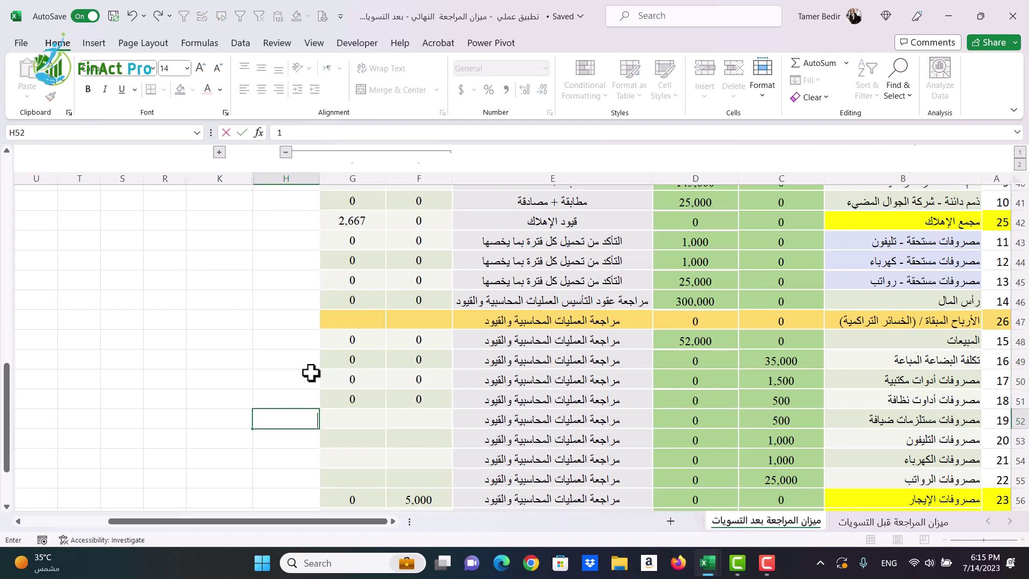
key("Return")
type("1")
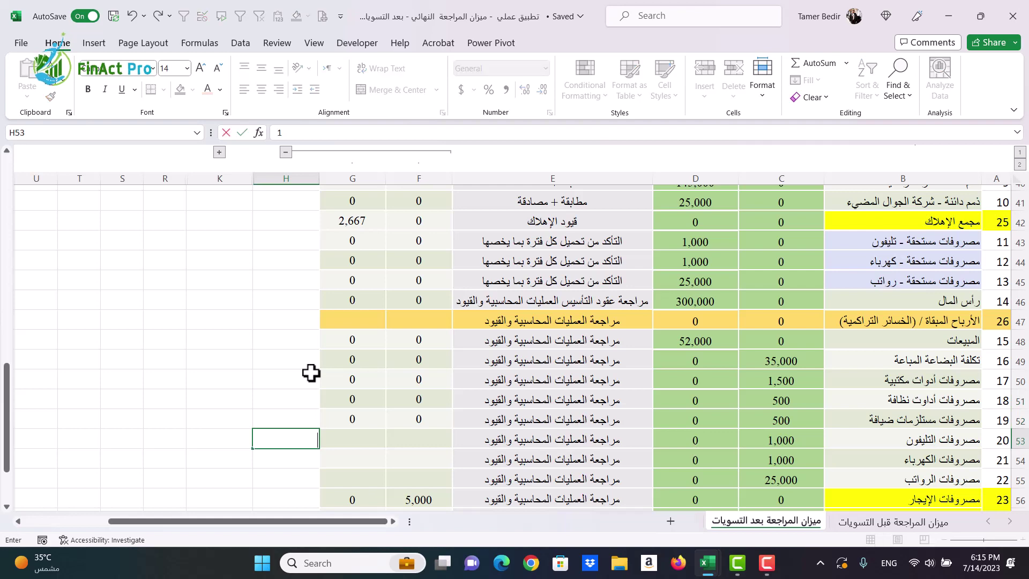
key("Return")
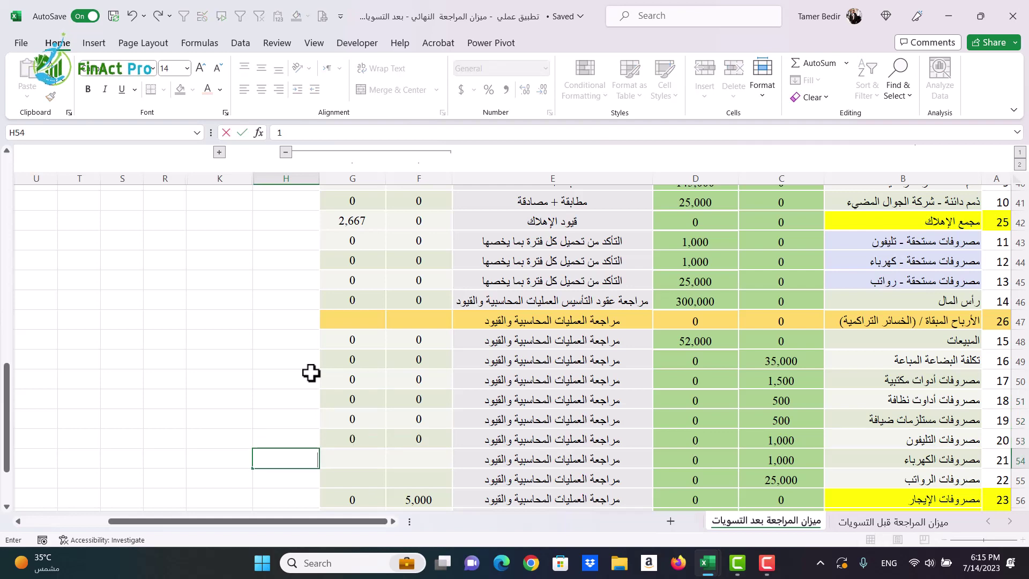
type("1")
key("Return")
key("Return")
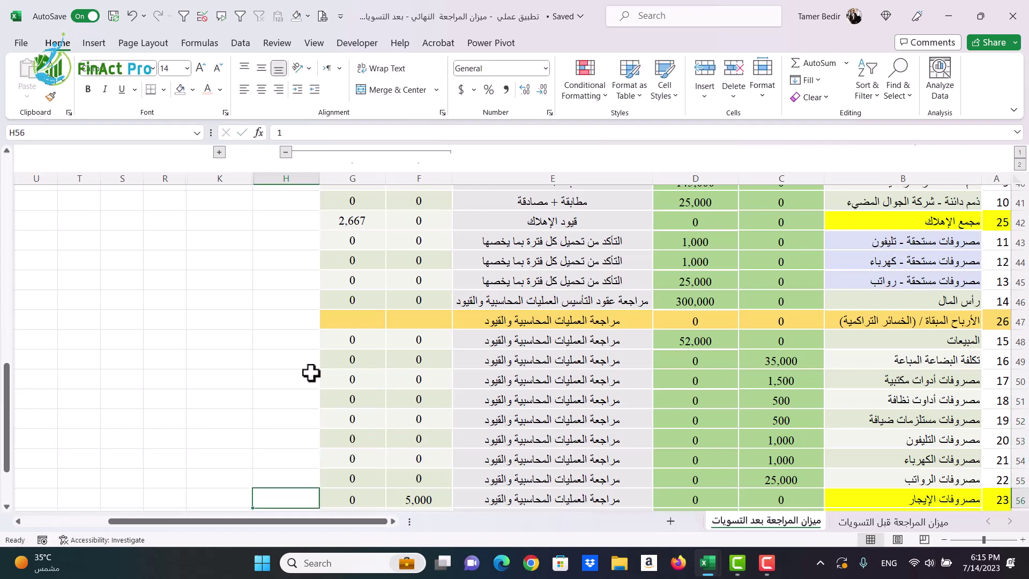
- Review the adjustment columns, from the totals in row 58 and differences in row 60 back up to the headers in row 30
key("Return")
key("Return")
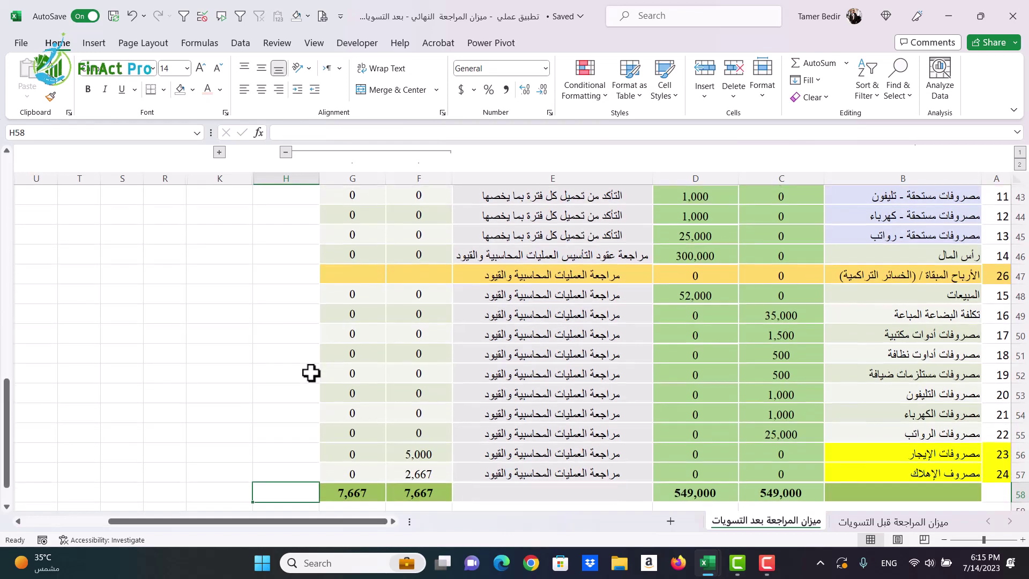
key("Return")
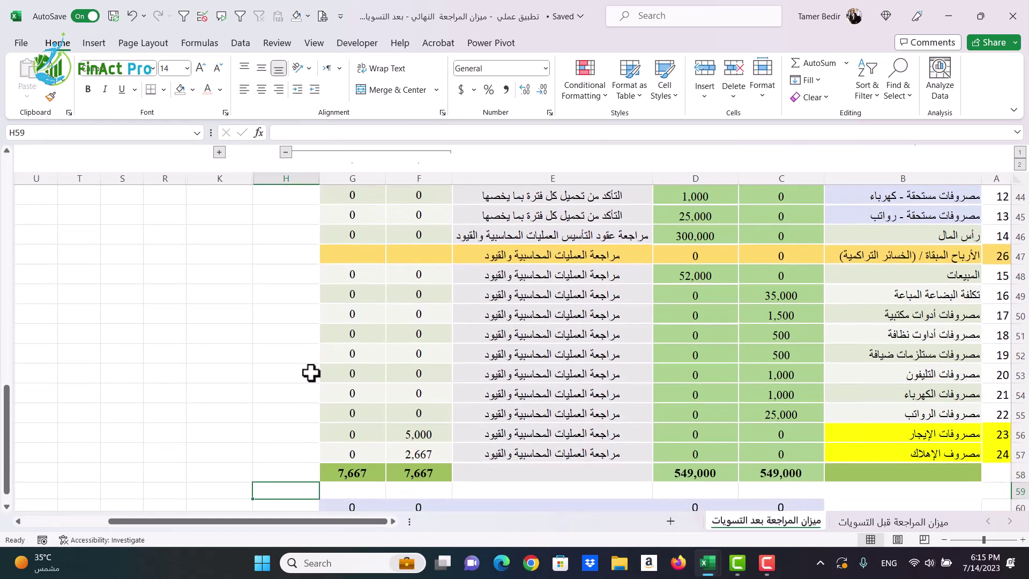
key("Up")
key("Up")
key("Up")
key("Up")
key("Up")
key("Up")
key("Up")
key("Up")
key("Up")
key("Up")
key("Up")
key("Up")
key("Up")
key("Up")
key("Up")
key("Up")
key("Up")
key("Up")
key("Up")
key("Up")
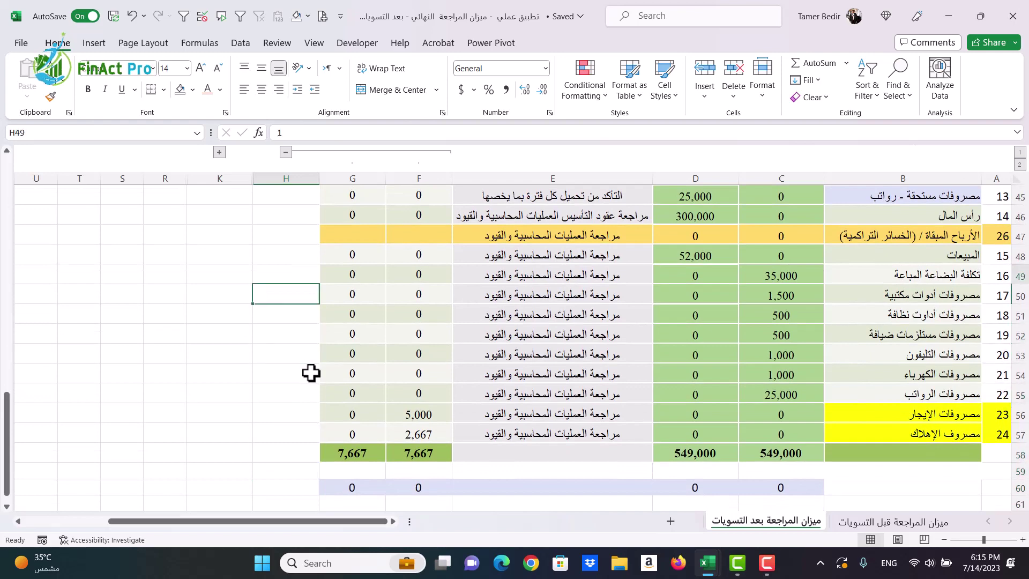
key("Up")
key("Up")
key("Up")
key("Up")
key("Up")
key("Up")
key("Up")
key("Up")
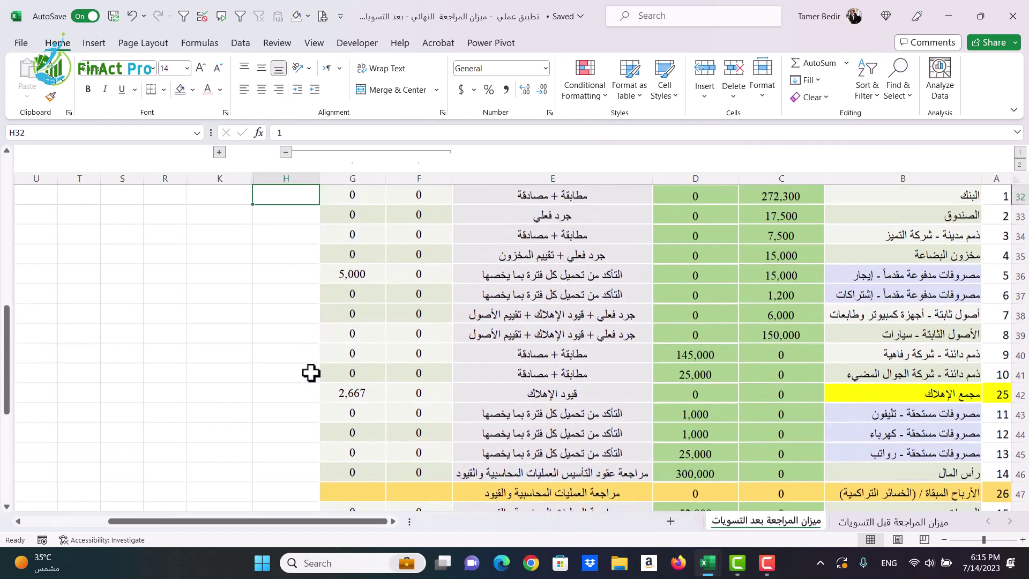
key("Up")
key("Down")
key("Down")
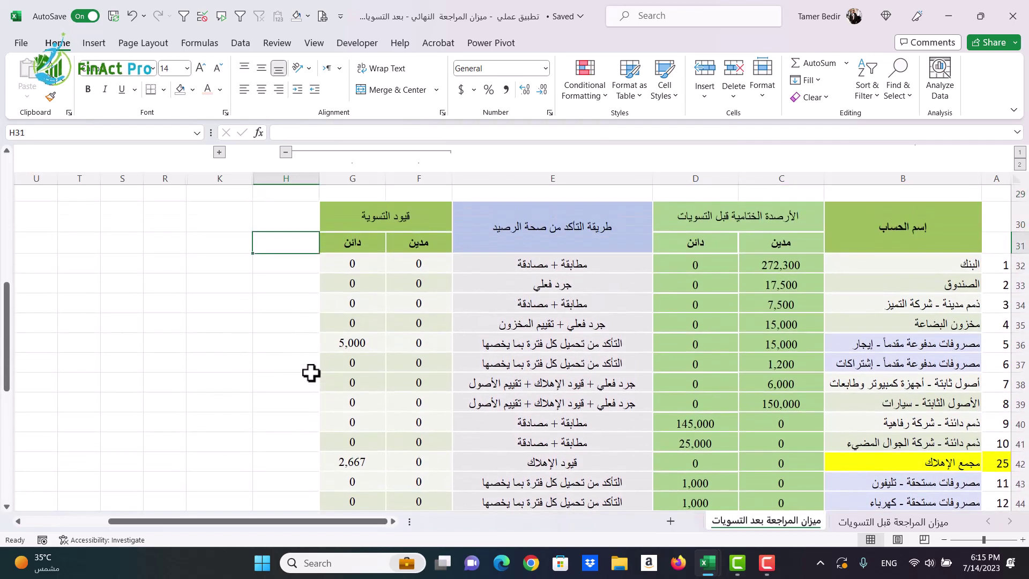
left_click(504, 220)
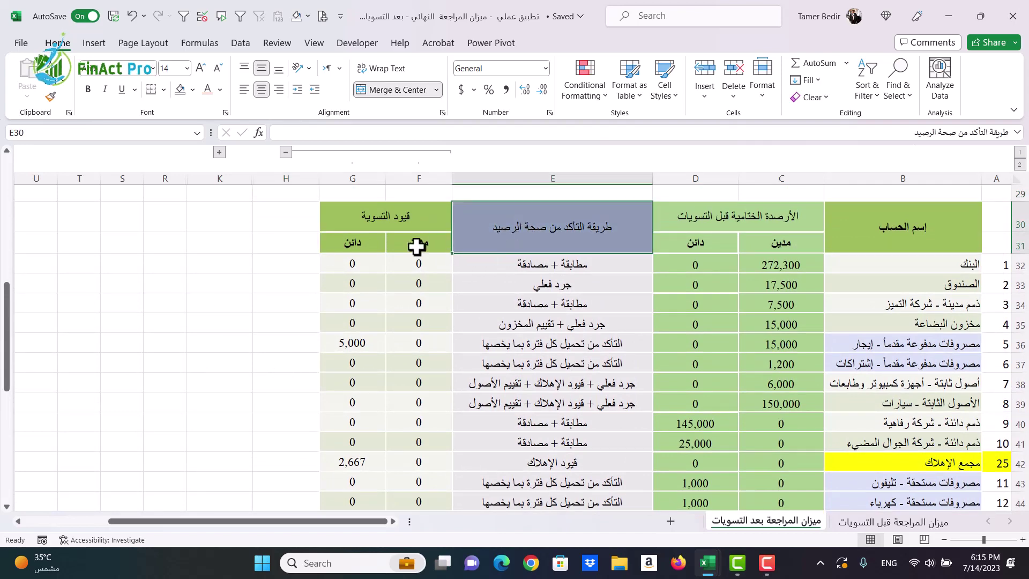
- Highlight the adjustment columns, expand the collapsed column group holding the adjusted trial balance, and select its header in I30
left_click_drag(415, 246, 345, 306)
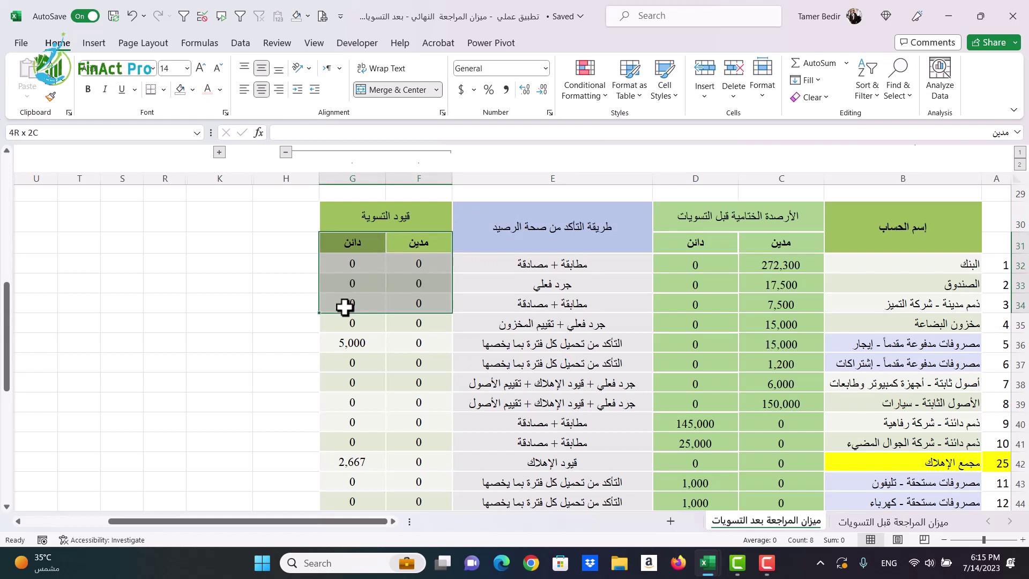
left_click_drag(344, 306, 344, 306)
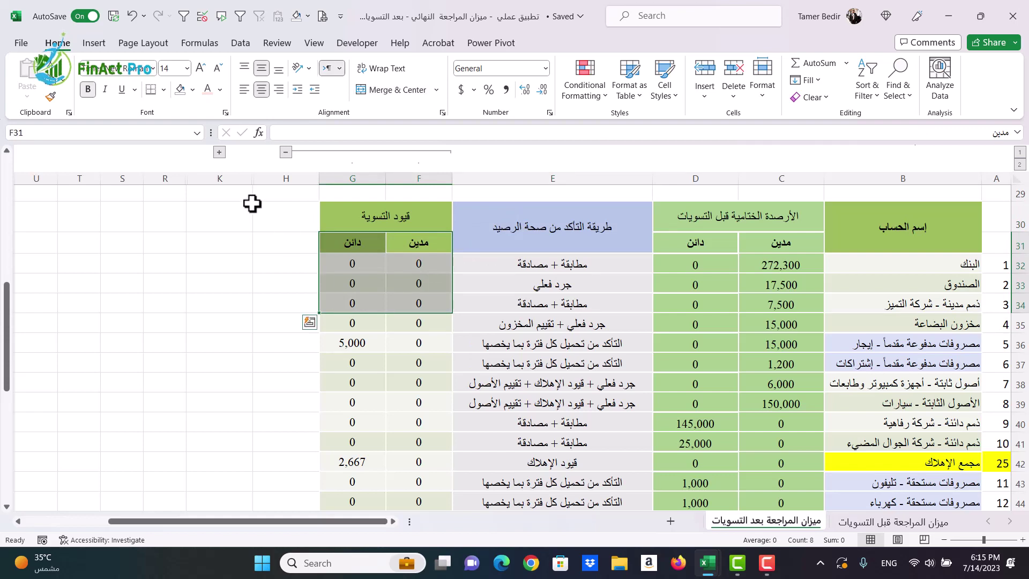
left_click(219, 152)
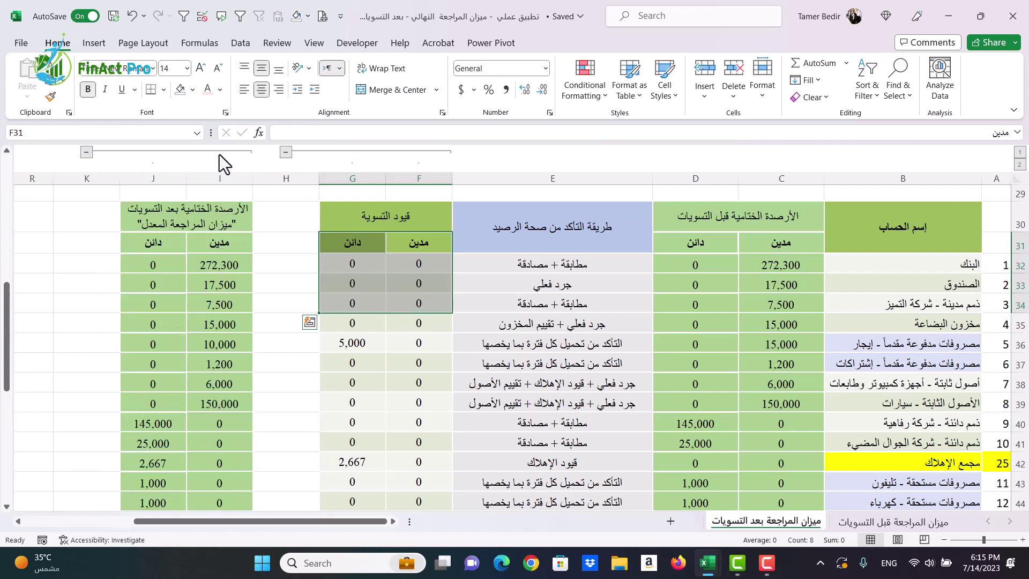
left_click(217, 218)
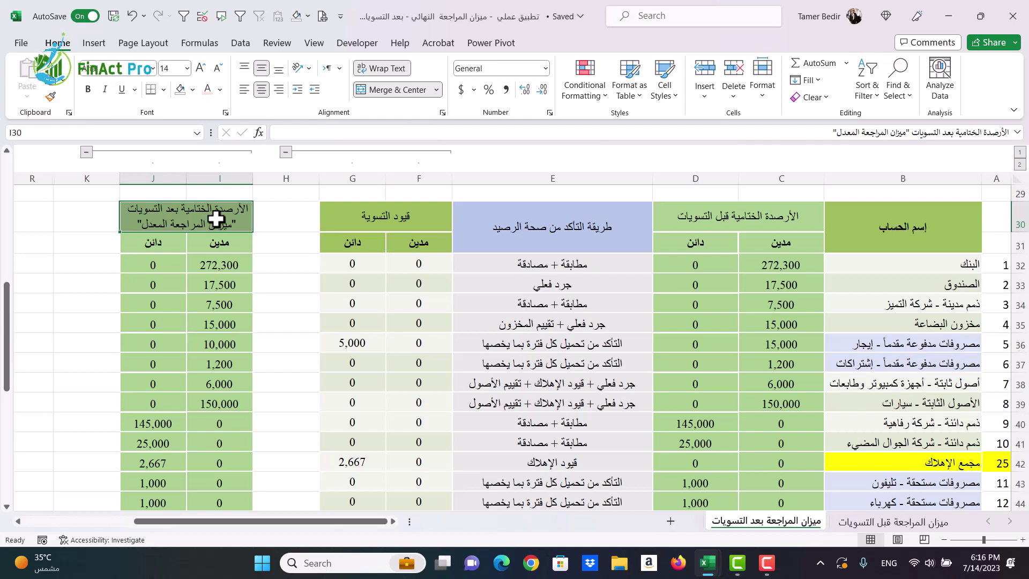
- Review how the pre-adjustment balances in C:D and the adjustments in F:G feed the adjusted balances in I:J
left_click_drag(737, 214, 737, 368)
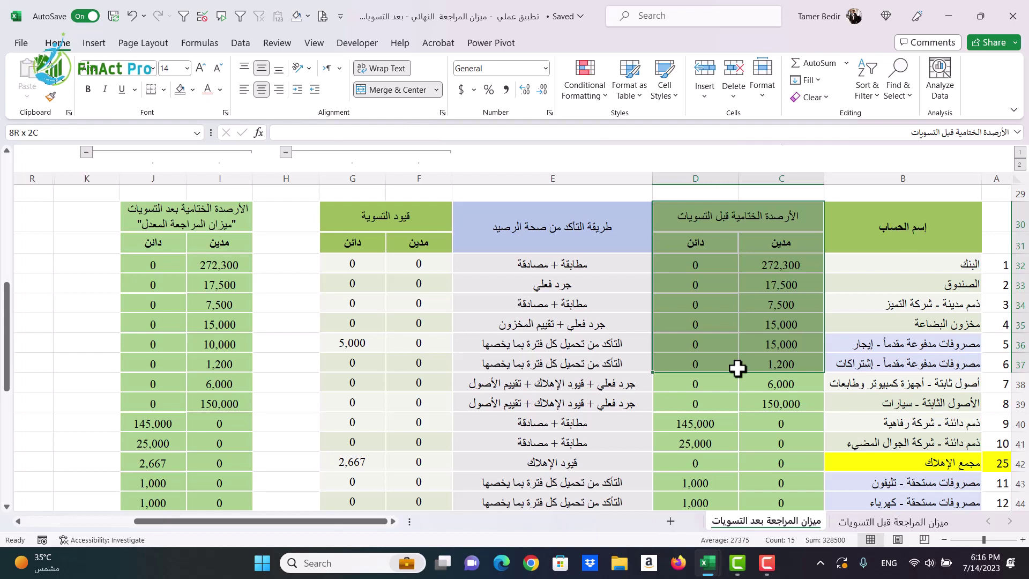
left_click_drag(390, 223, 393, 349)
left_click(230, 304)
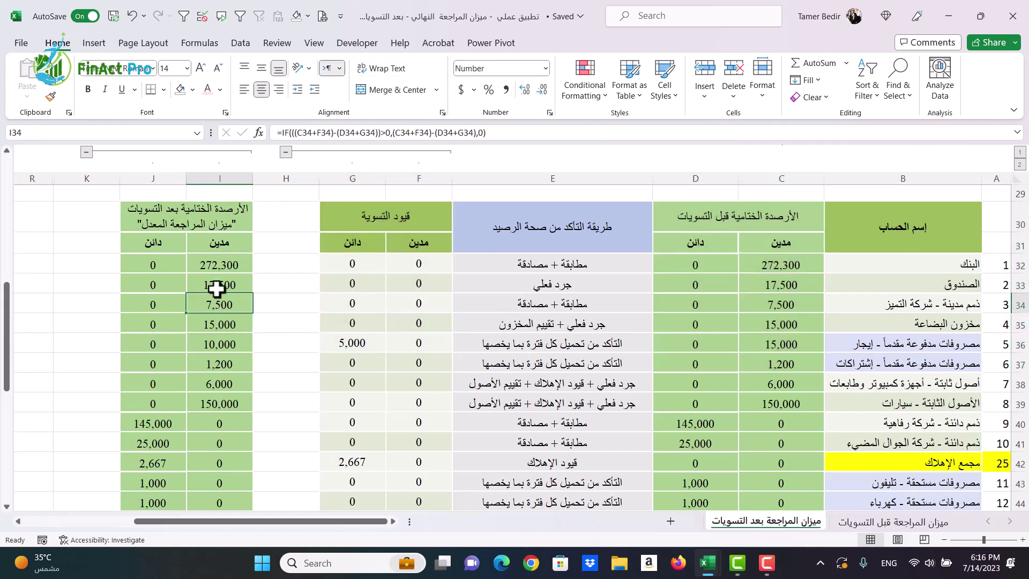
left_click(187, 219)
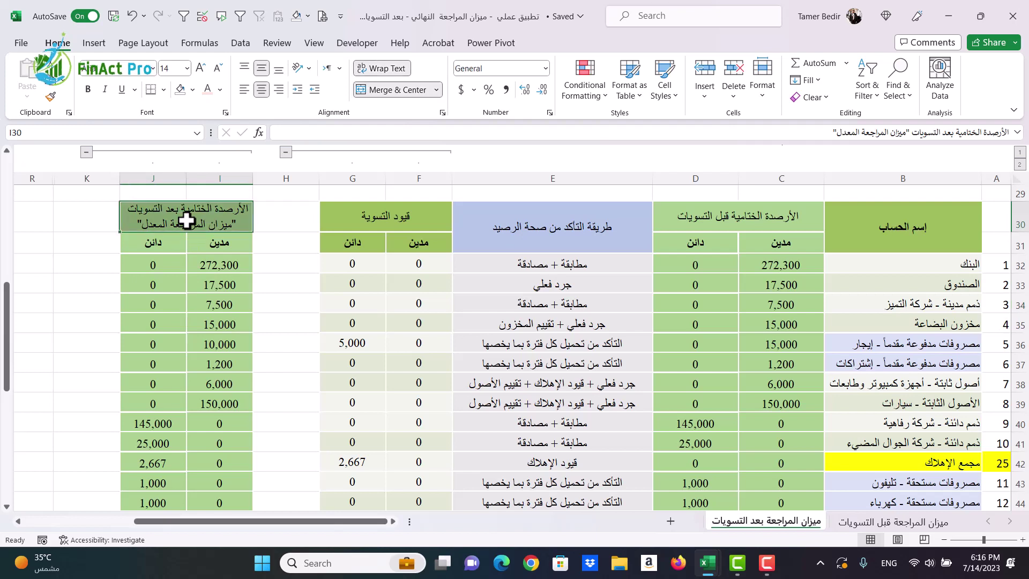
- Trace the bank account in row 32 from its pre-adjustment balance through its adjustments to its adjusted balance
left_click_drag(750, 268, 703, 273)
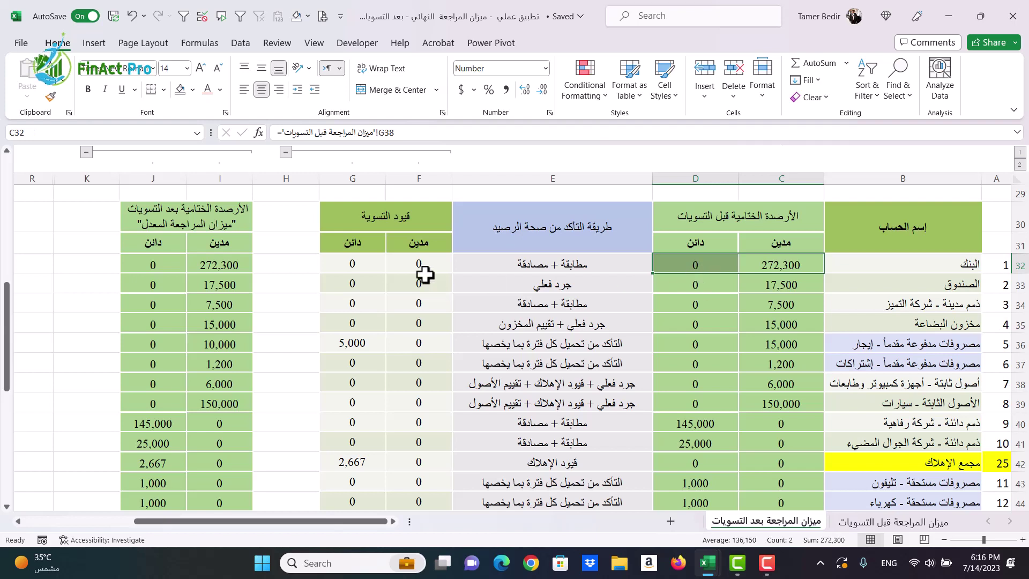
left_click_drag(418, 267, 380, 264)
left_click_drag(236, 267, 166, 266)
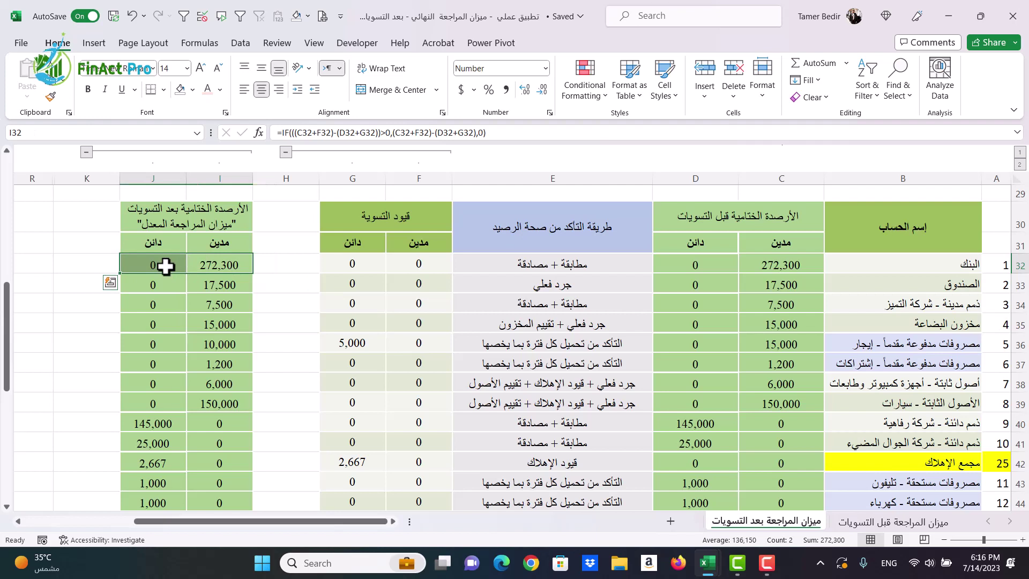
- Trace prepaid rent in row 36 from its pre-adjustment balance through the credit adjustment to its adjusted balance in I36:J36
left_click_drag(771, 286, 363, 344)
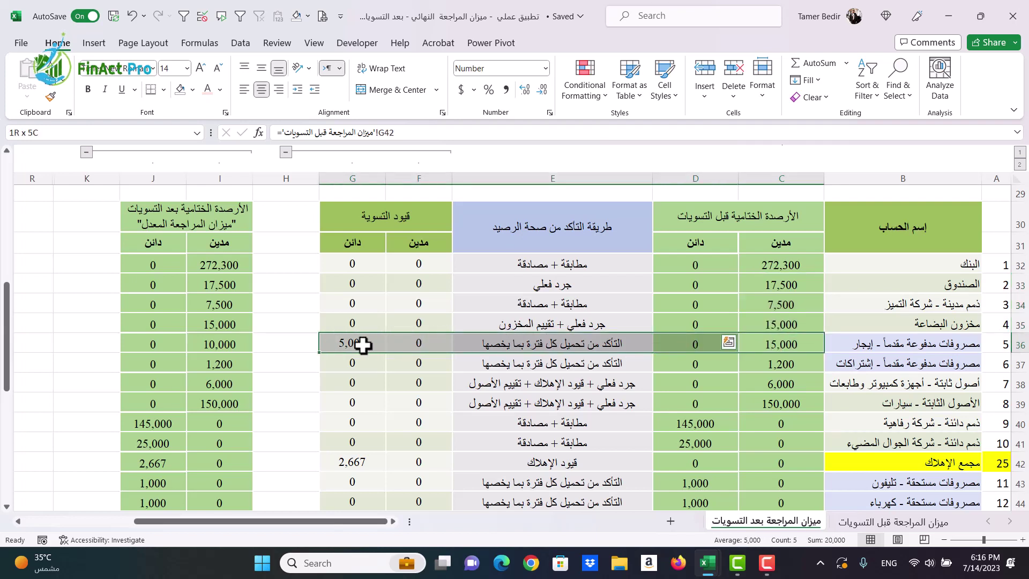
left_click_drag(771, 343, 728, 335)
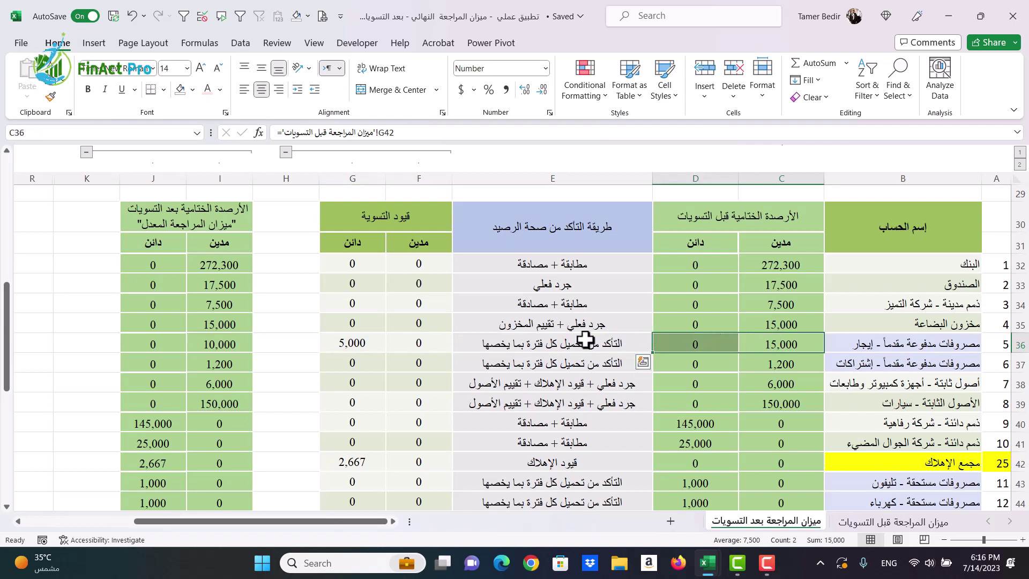
left_click(418, 345)
left_click_drag(418, 345, 360, 347)
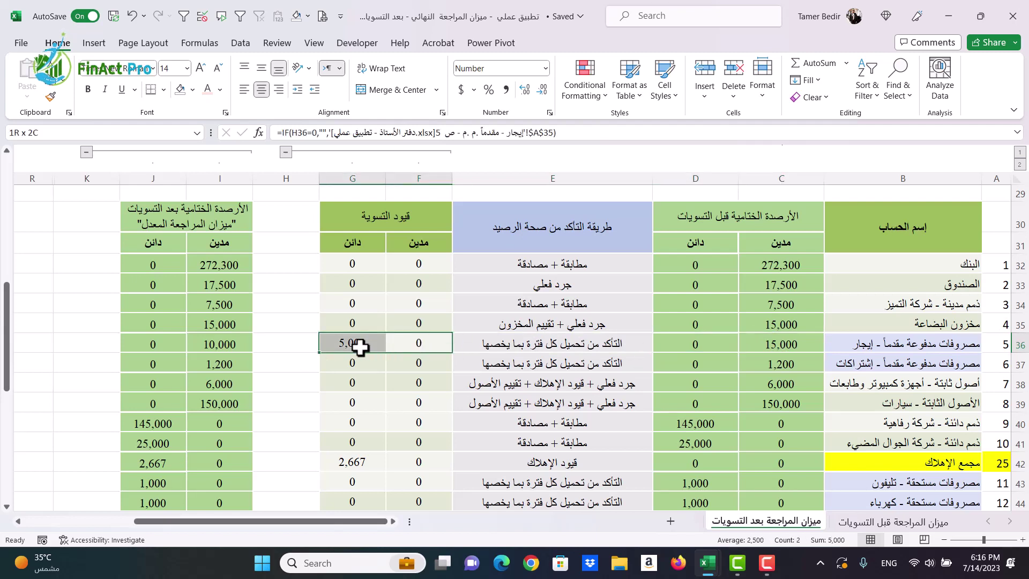
left_click_drag(751, 342, 722, 342)
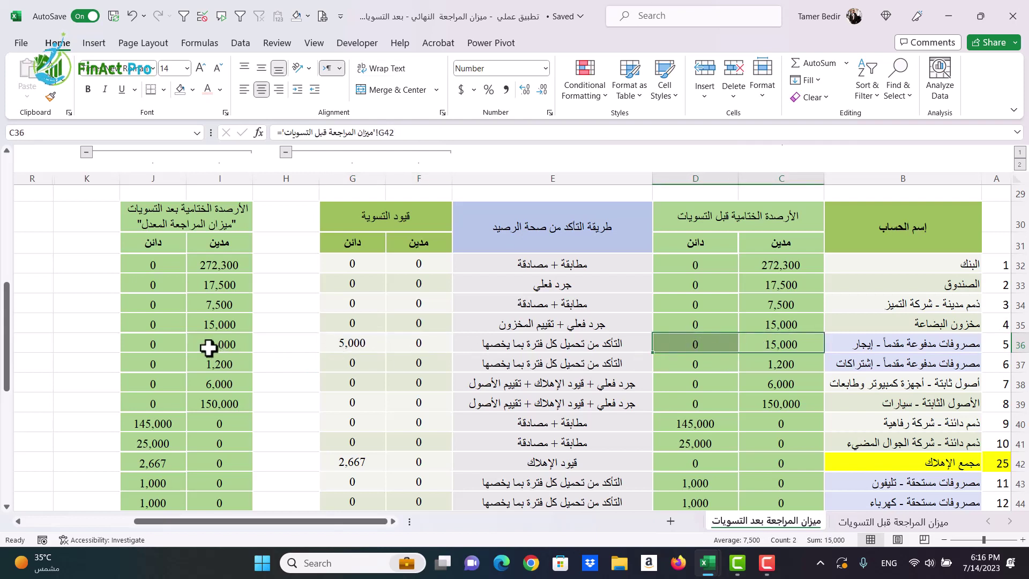
left_click_drag(213, 346, 152, 348)
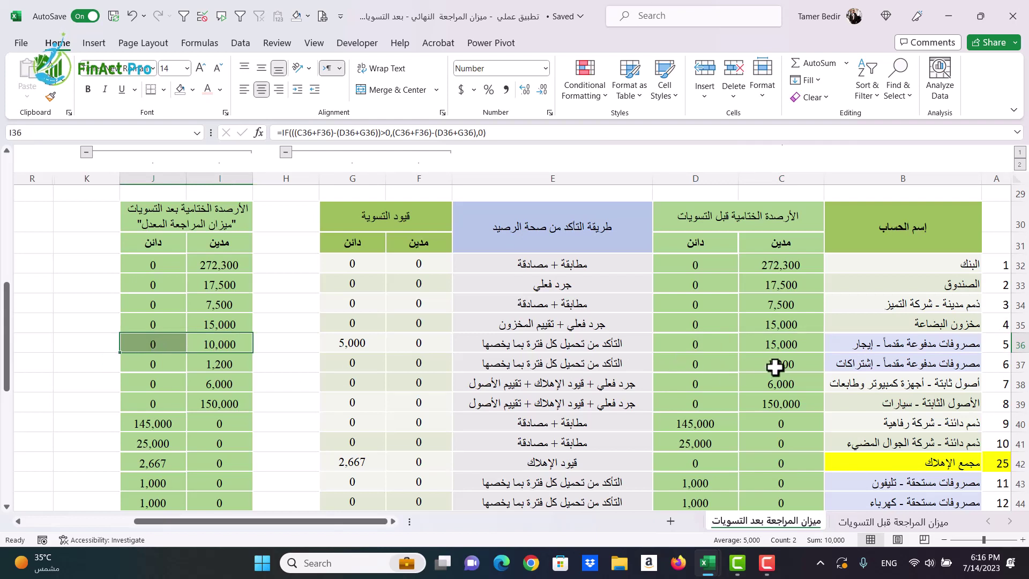
- Check the pre-adjustment debit balances of prepaid subscriptions, computer equipment and cars in C37:C39
left_click(779, 368)
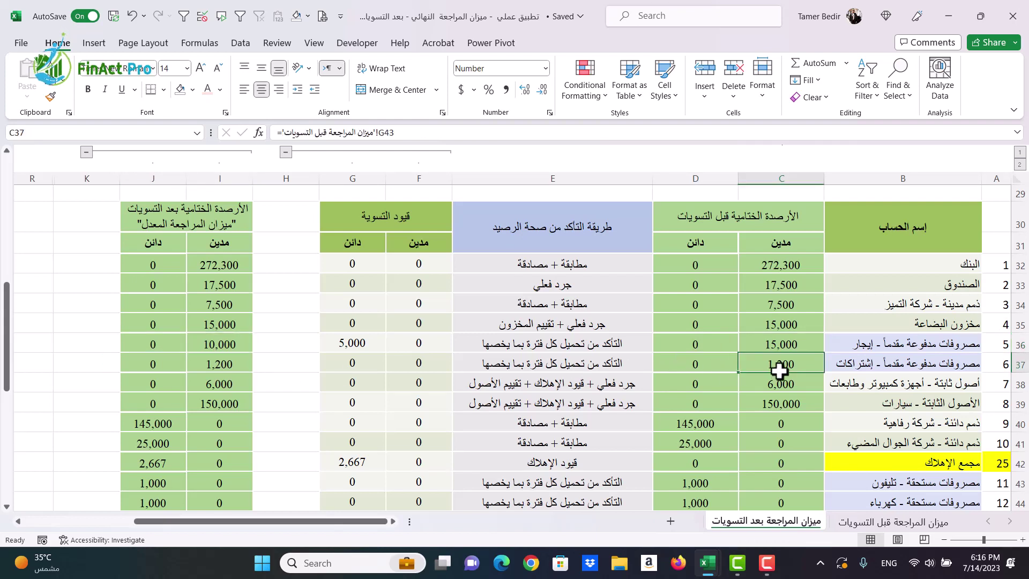
left_click_drag(778, 370, 781, 381)
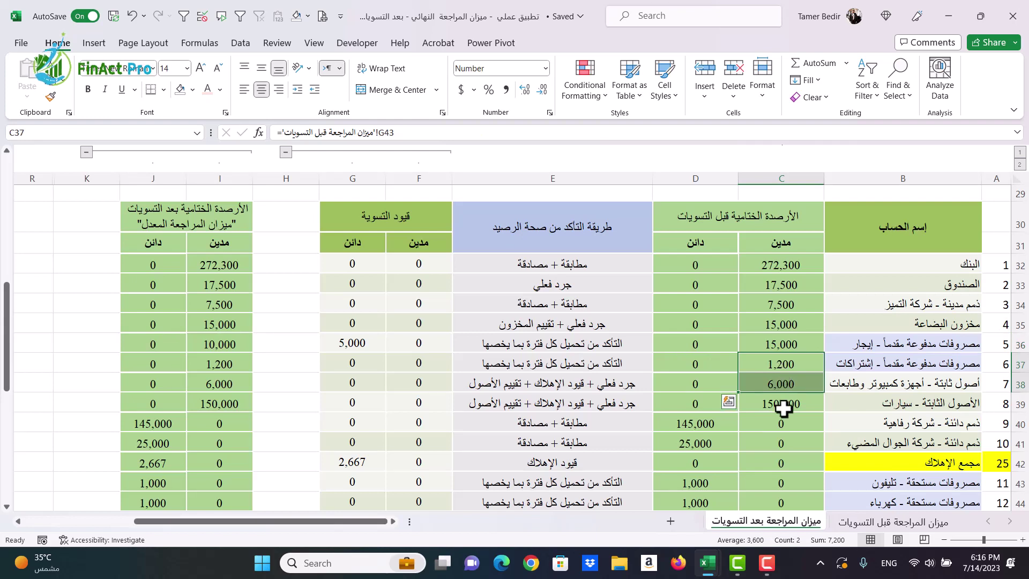
left_click(783, 404)
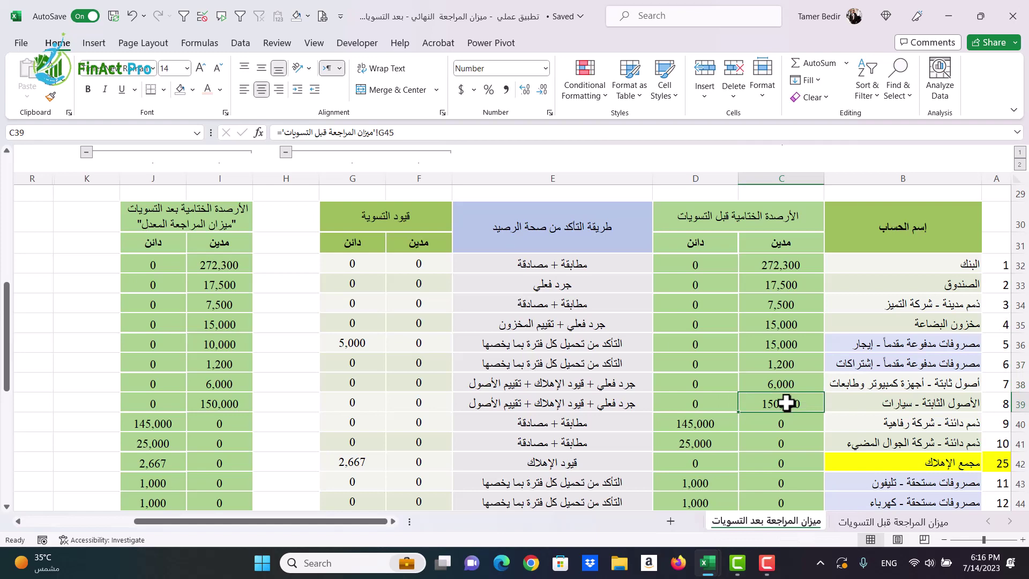
- Trace accumulated depreciation in row 42 from its pre-adjustment balance through the credit adjustment in G42 to its adjusted balance
scroll(782, 399, "down", 1)
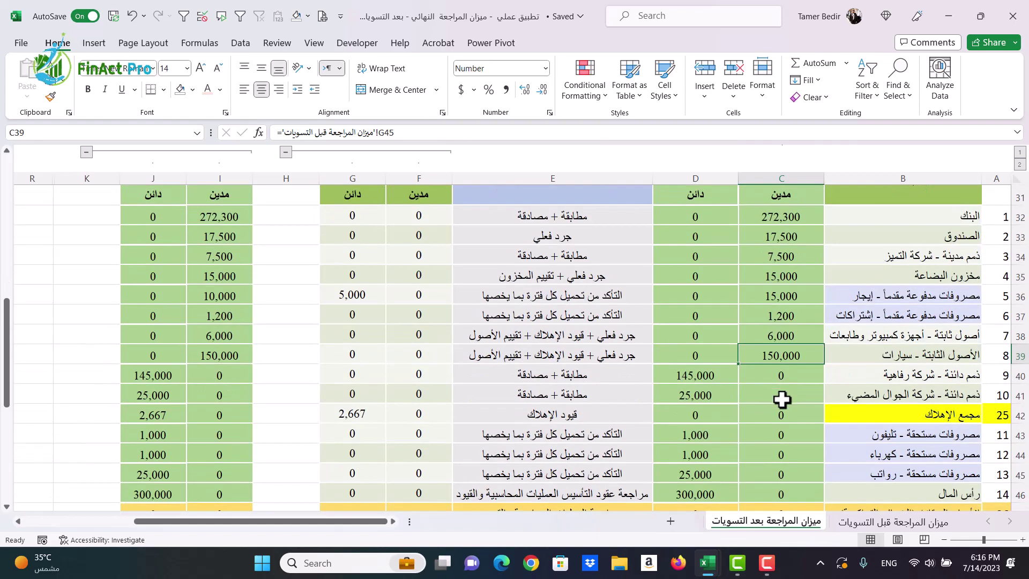
left_click_drag(777, 412, 699, 415)
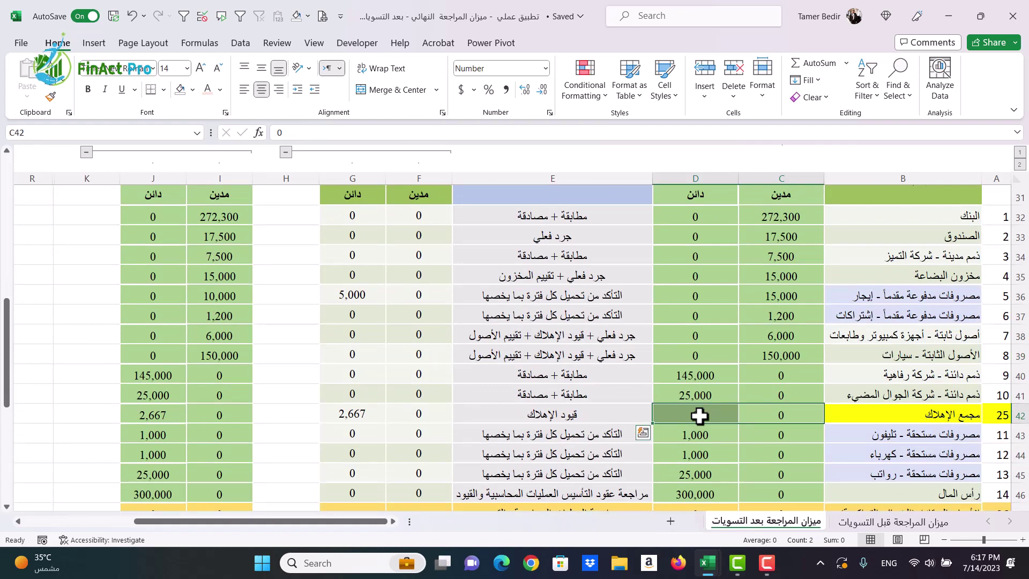
scroll(700, 415, "up", 2)
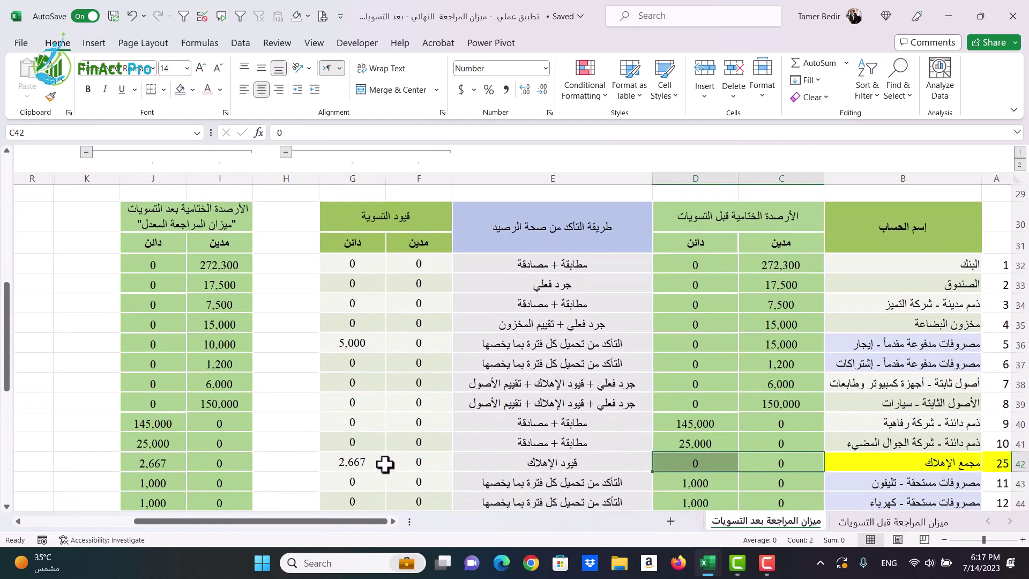
left_click(369, 461)
left_click_drag(205, 464, 162, 459)
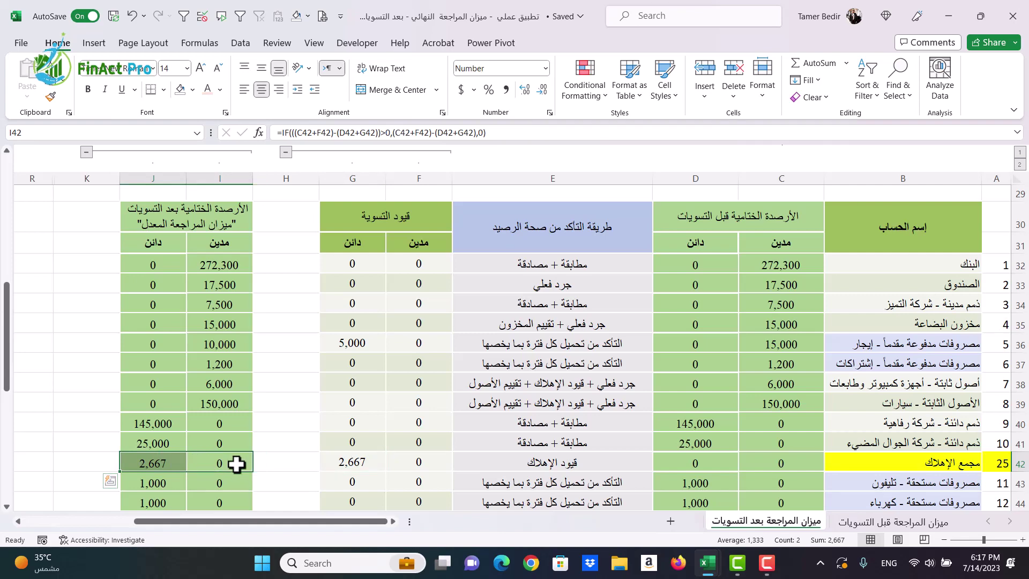
scroll(236, 462, "down", 1)
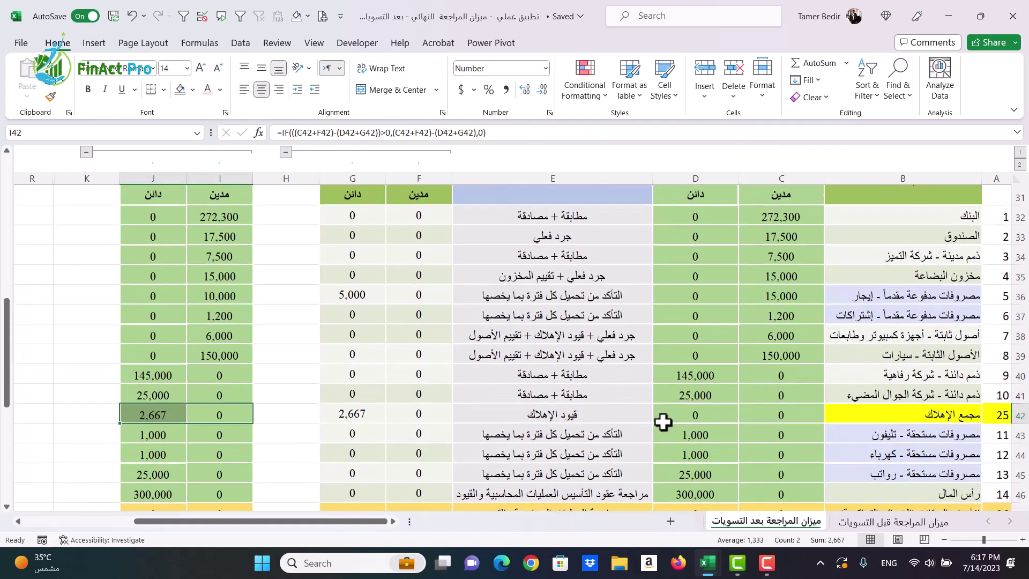
left_click_drag(764, 413, 712, 416)
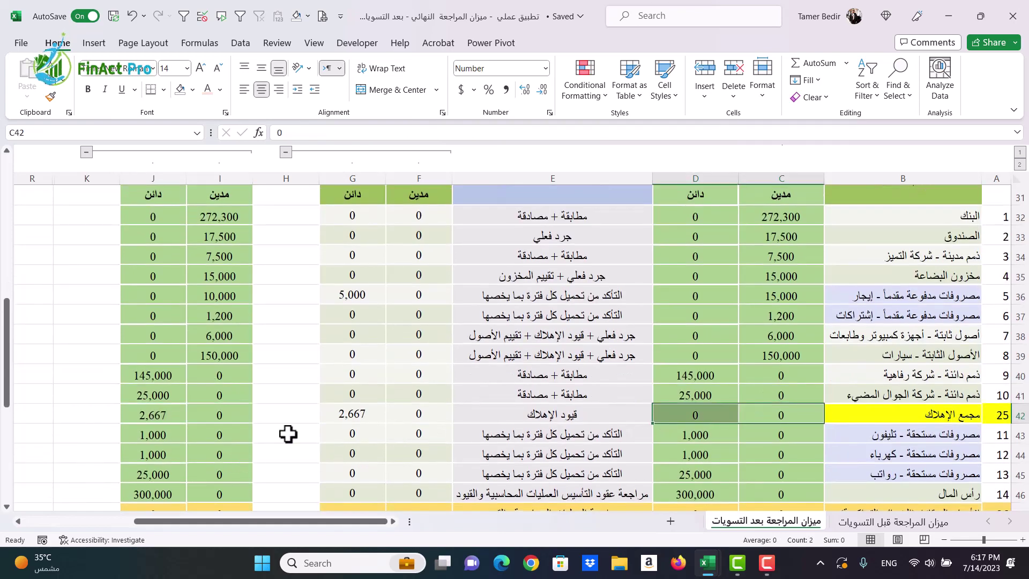
- Check the adjusted balances in I43 and I54, and trace rent and depreciation expense in rows 56 and 57 through their debit adjustments
left_click(223, 434)
scroll(588, 409, "down", 5)
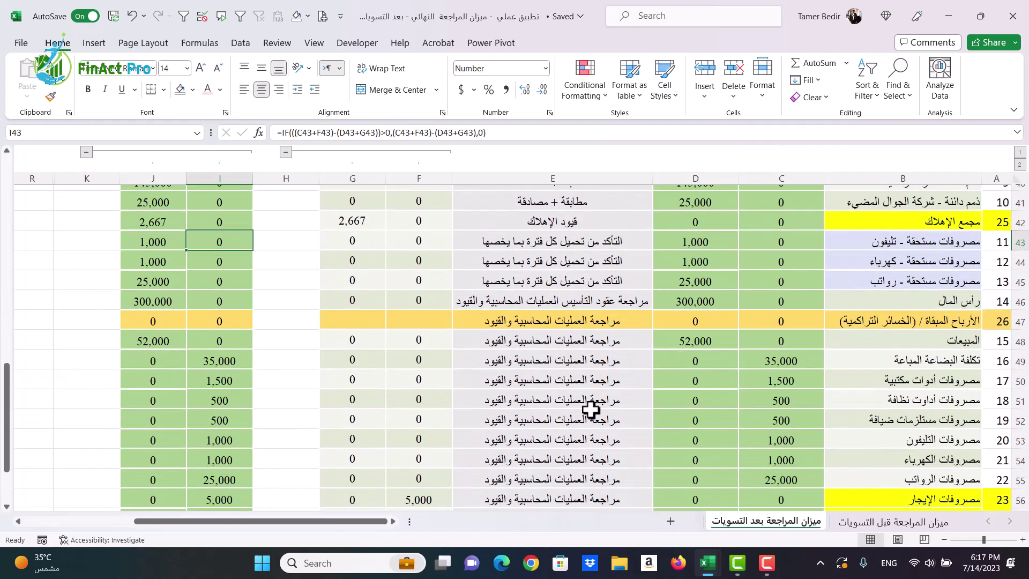
left_click(217, 457)
scroll(384, 404, "down", 2)
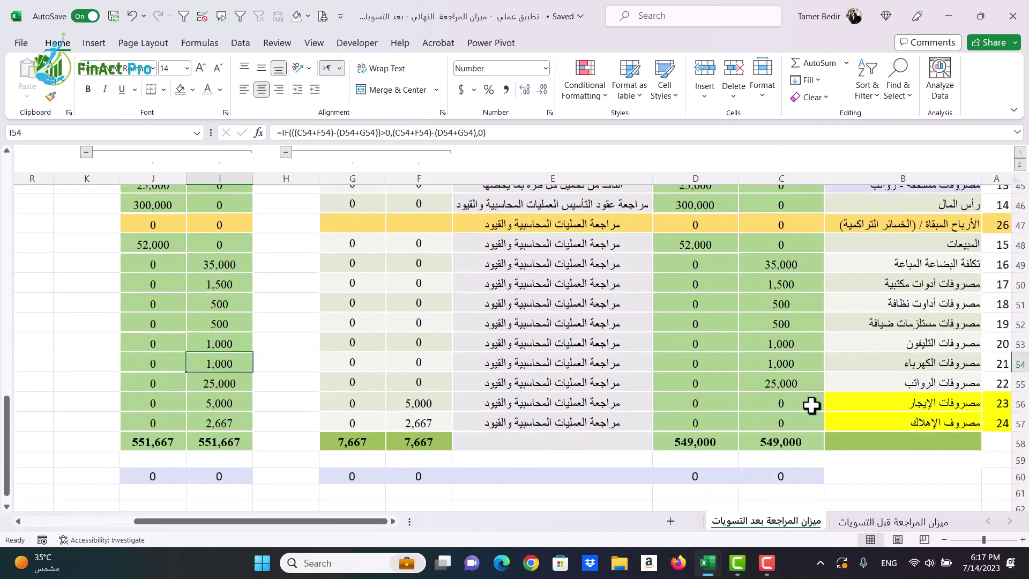
left_click_drag(778, 405, 696, 417)
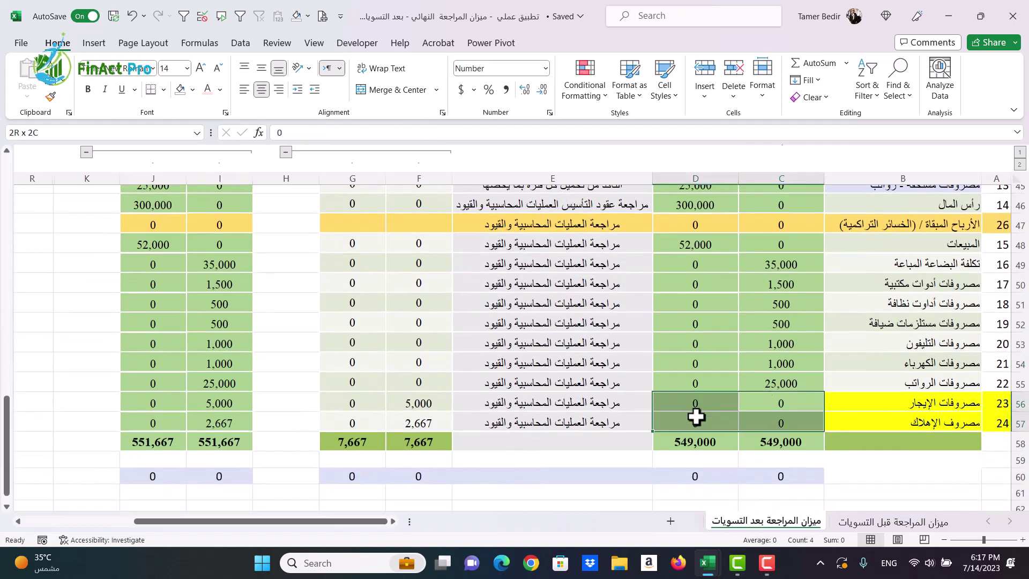
left_click_drag(429, 407, 428, 414)
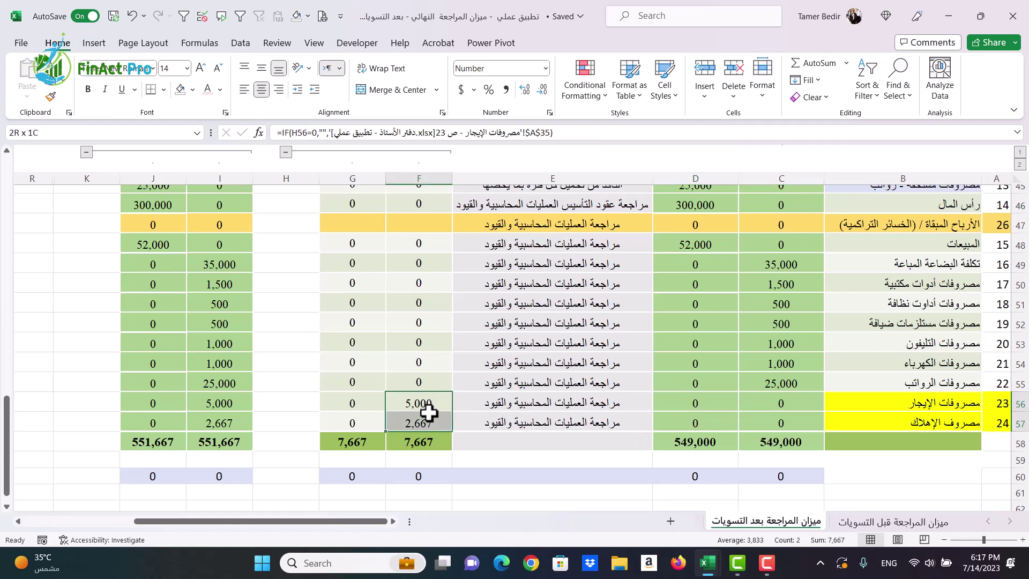
left_click(248, 405)
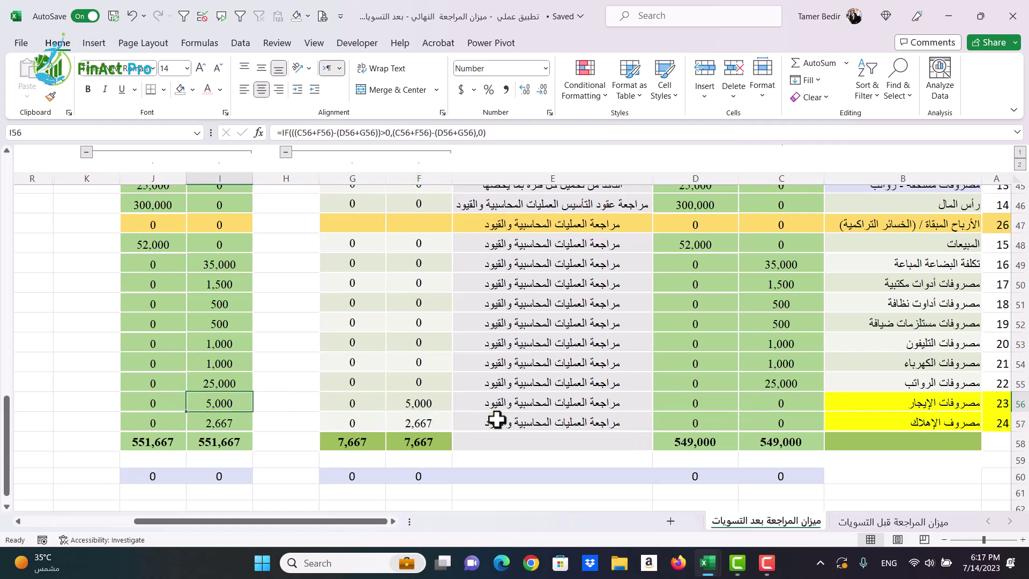
left_click(424, 425)
left_click(219, 423)
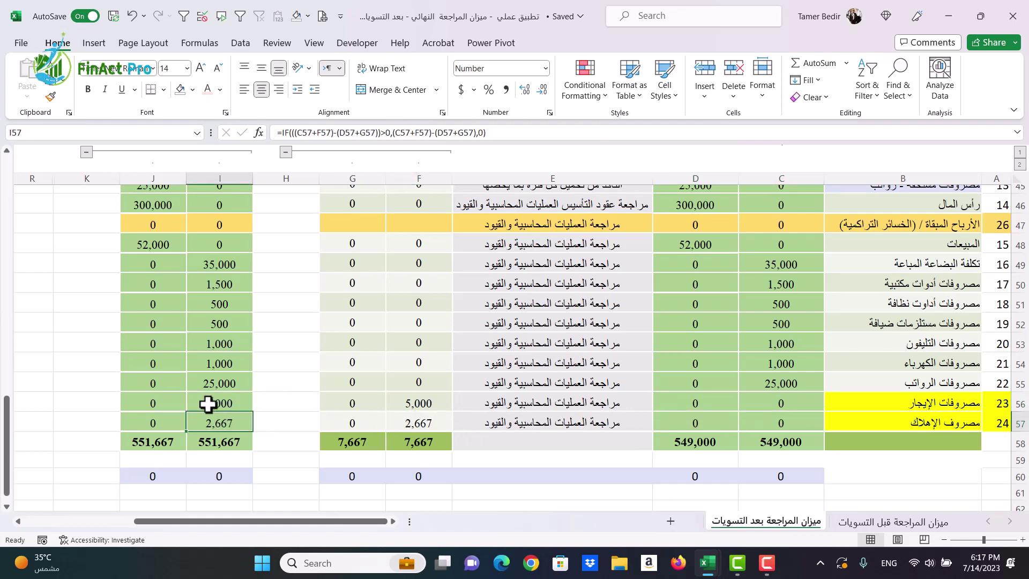
- Review the adjusted trial balance from its header in I30 down to its debit and credit totals in I58:J58
scroll(207, 403, "up", 7)
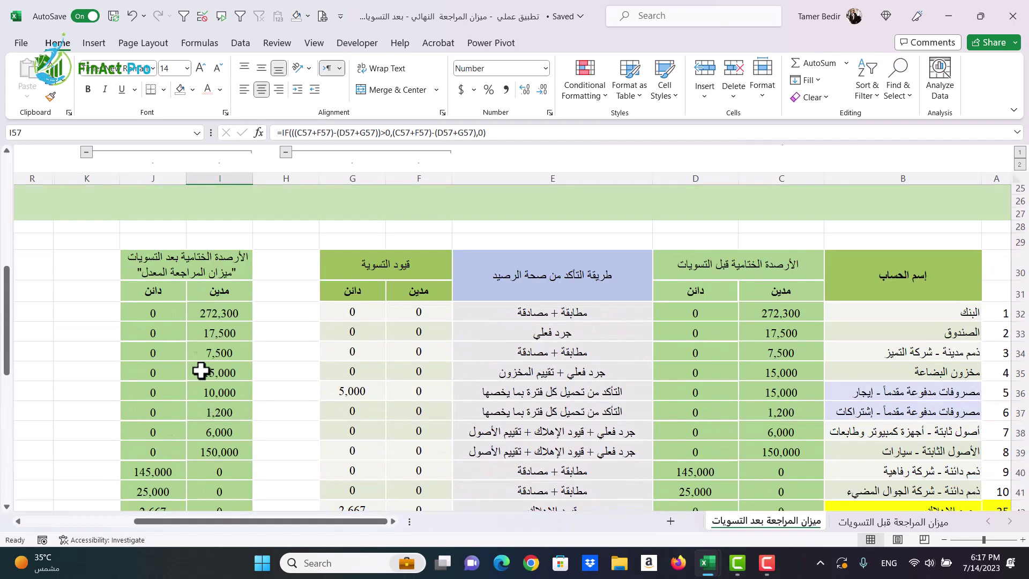
left_click(194, 272)
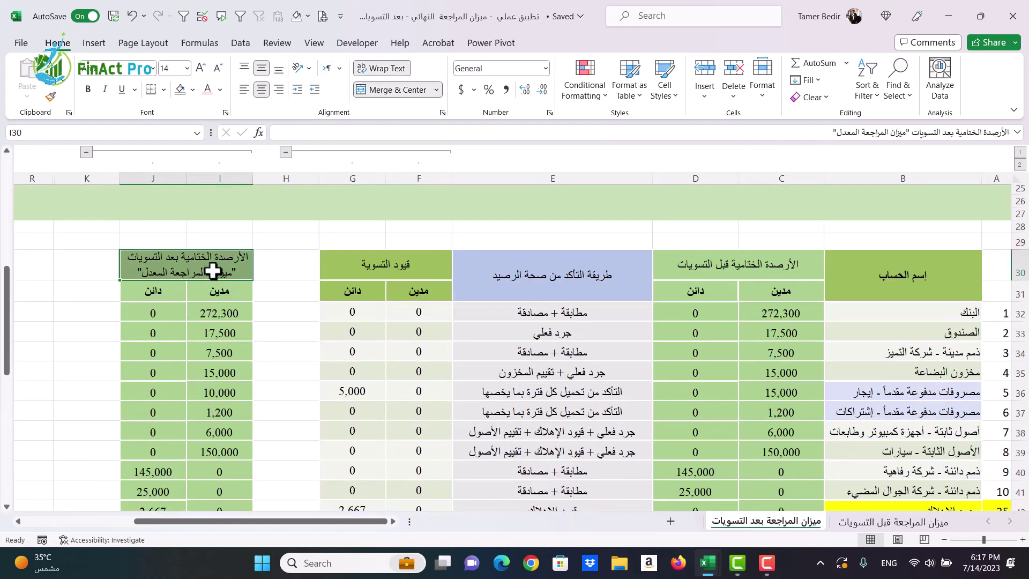
scroll(191, 342, "down", 8)
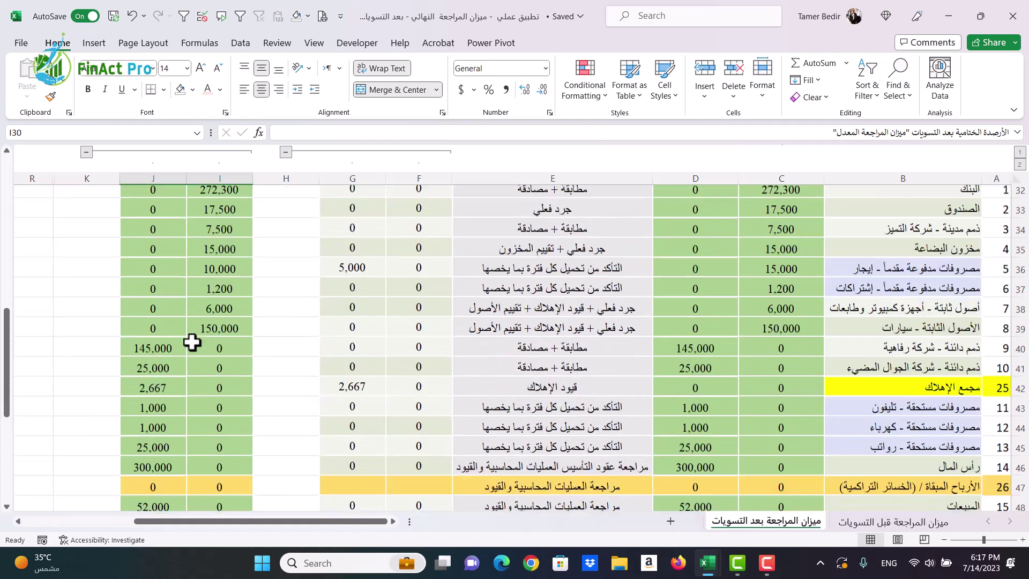
left_click_drag(211, 395, 150, 392)
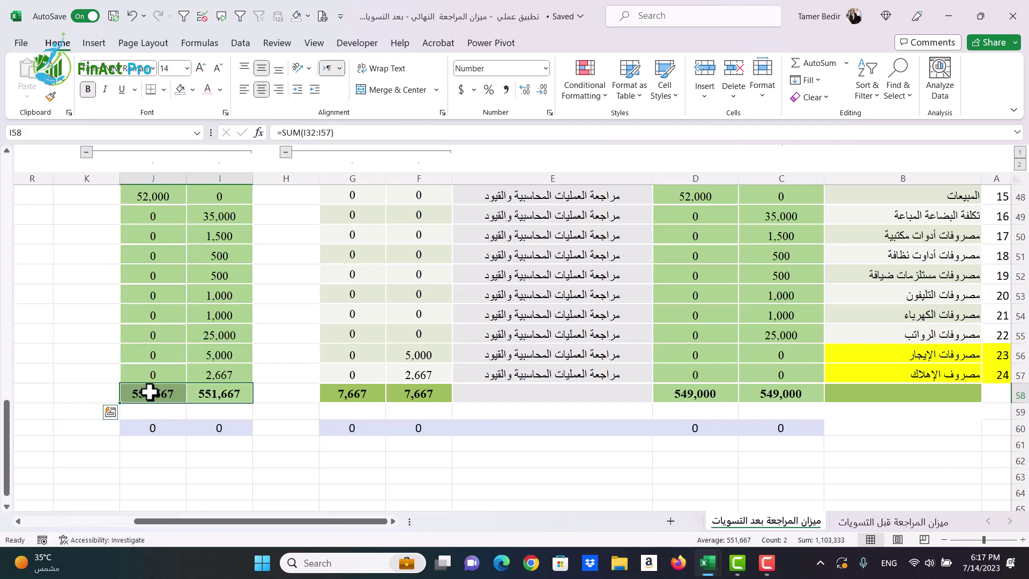